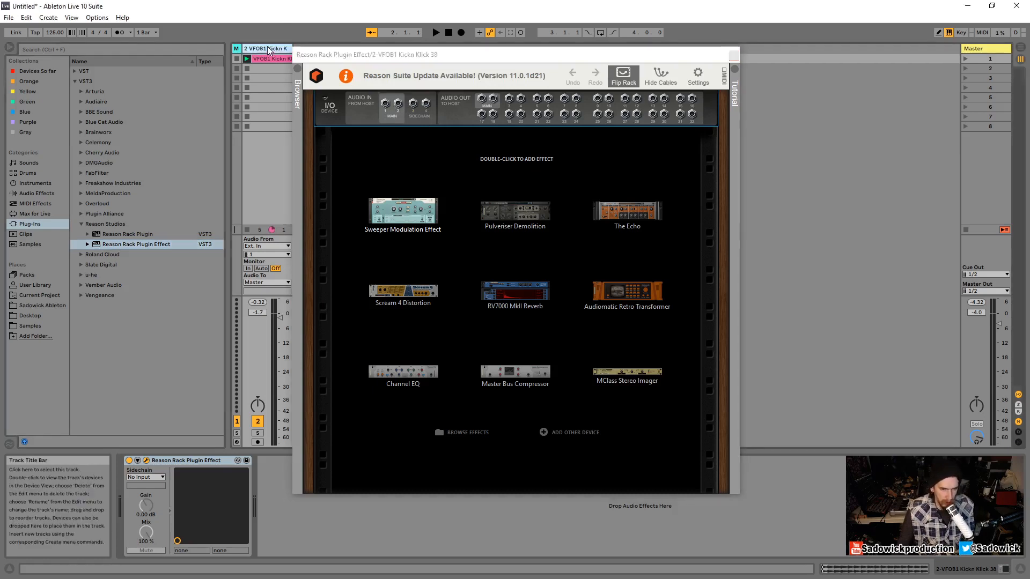
# Uncover the VFOB1 Kickn Klick track, play its clip and stop playback
pyautogui.moveTo(294, 60); pyautogui.dragTo(342, 58)
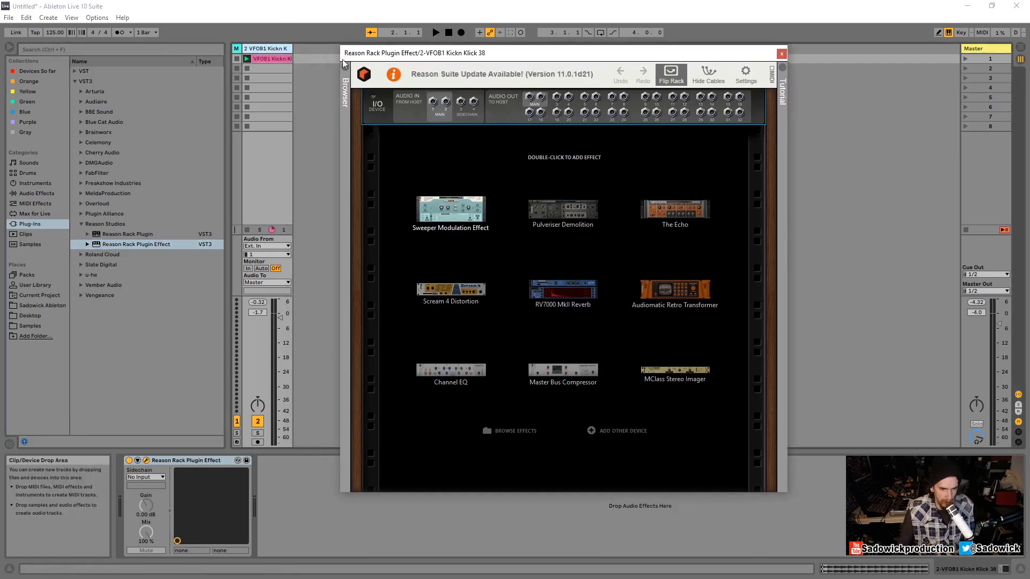
pyautogui.click(244, 57)
pyautogui.click(448, 33)
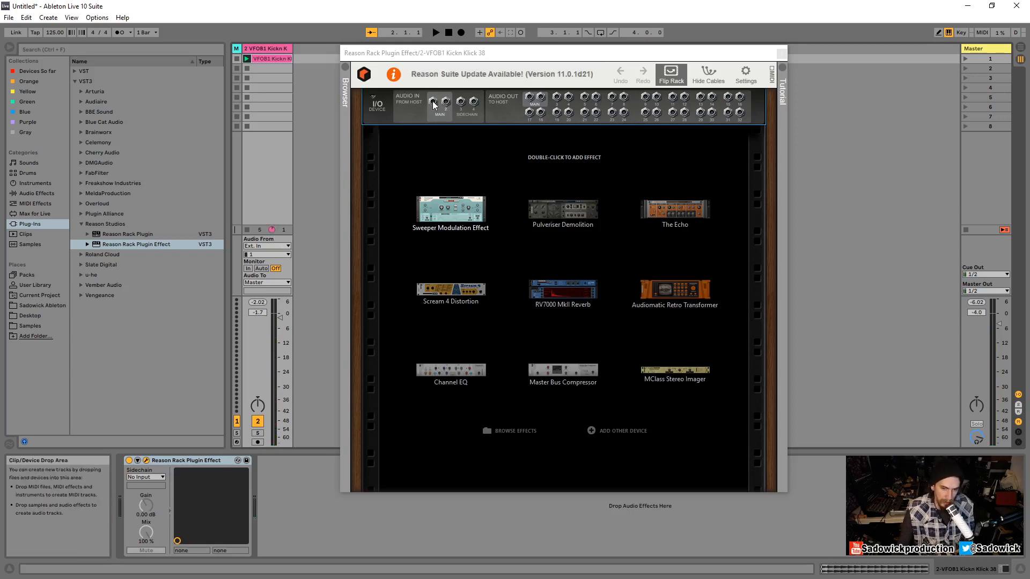
# Add a Pulveriser Demolition effect, view both sides of the rack, and cut the device again
pyautogui.doubleClick(563, 211)
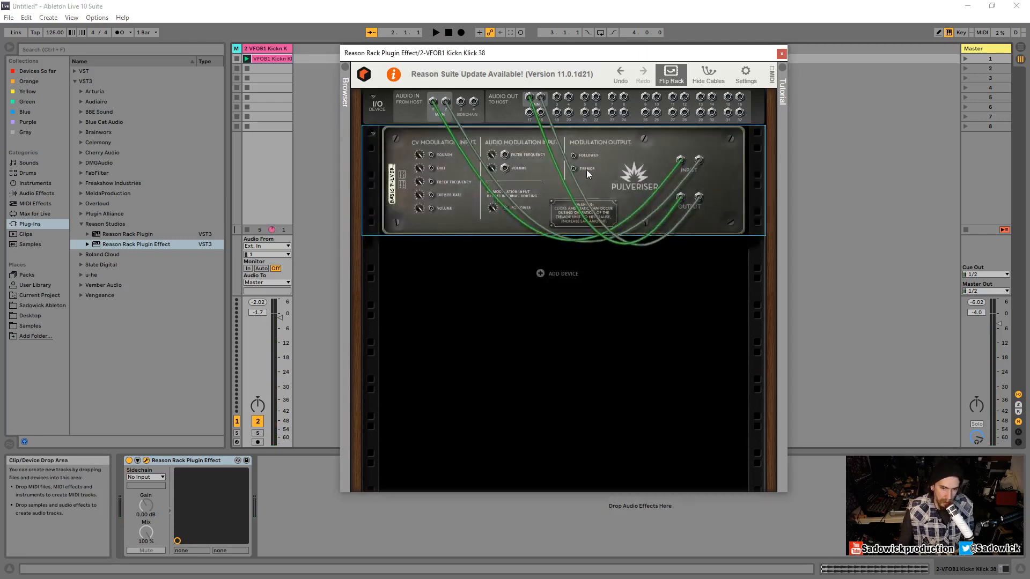
pyautogui.click(671, 74)
pyautogui.click(673, 75)
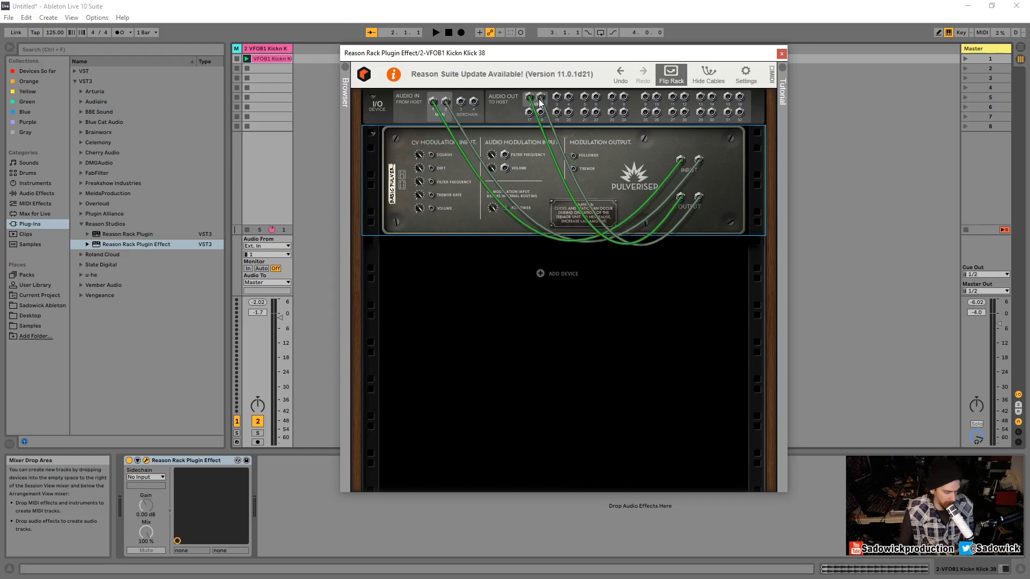
pyautogui.rightClick(379, 149)
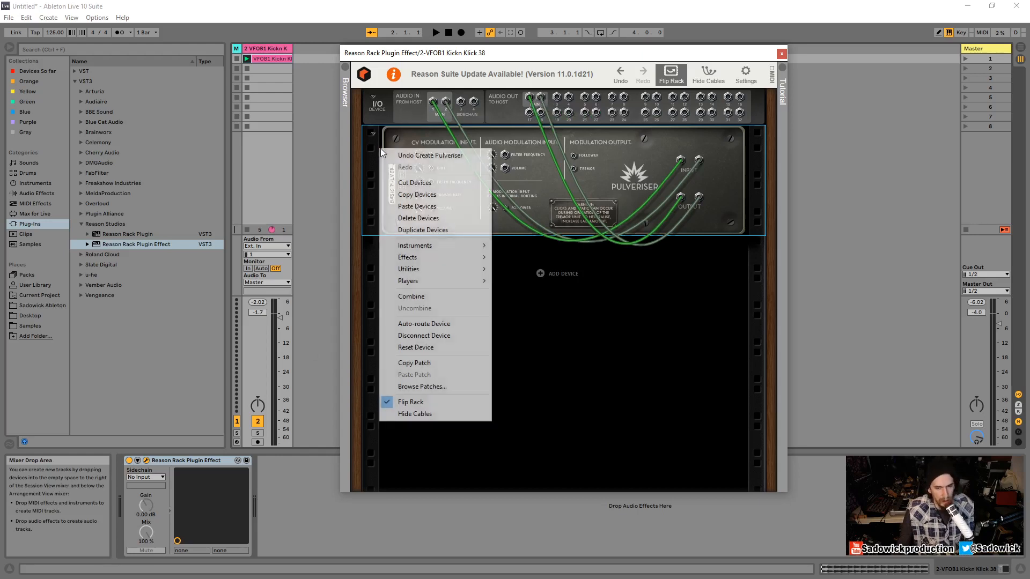
pyautogui.click(402, 182)
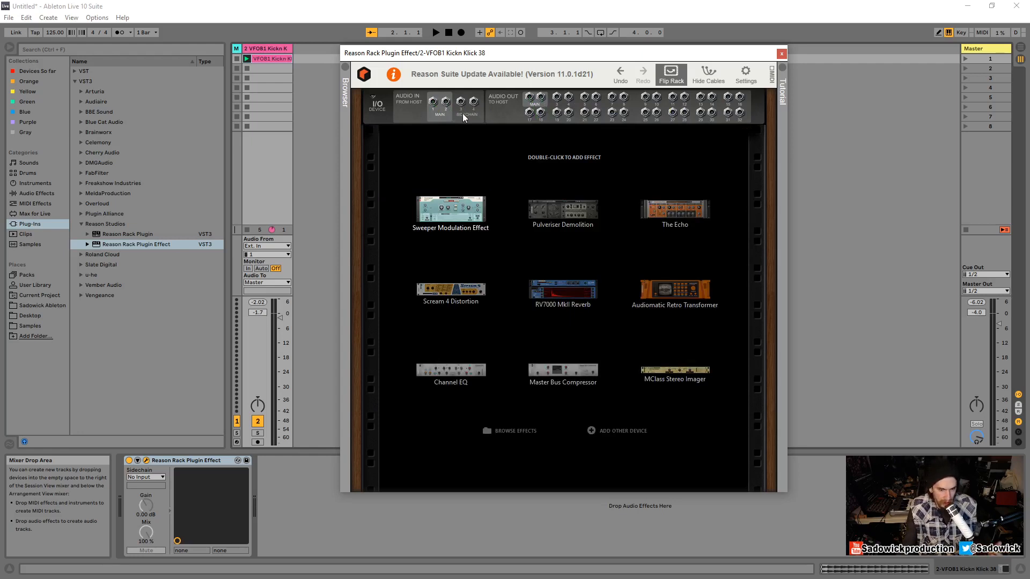
# Check the sidechain input sources available for the Reason Rack Plugin Effect
pyautogui.click(146, 476)
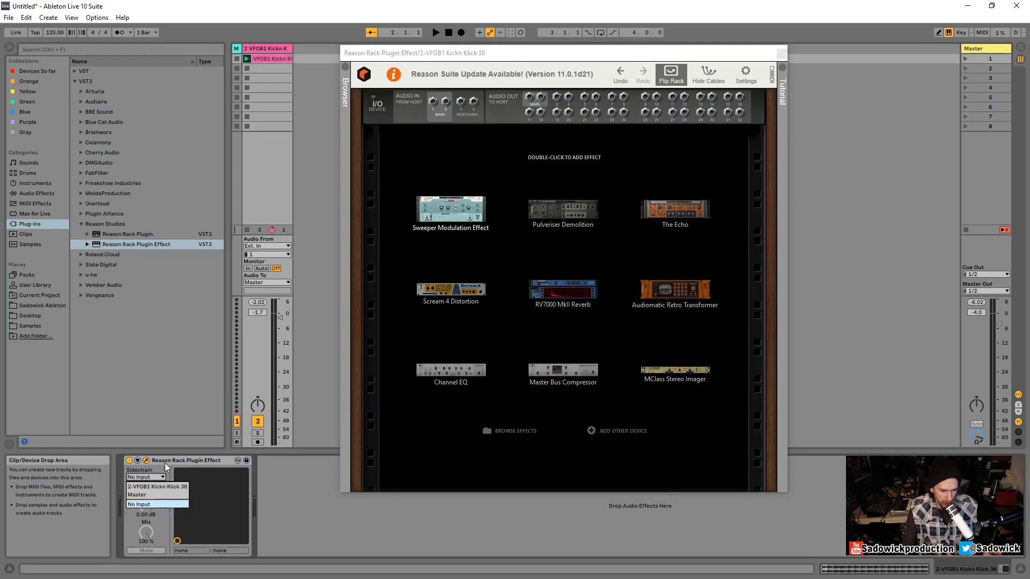
pyautogui.click(165, 462)
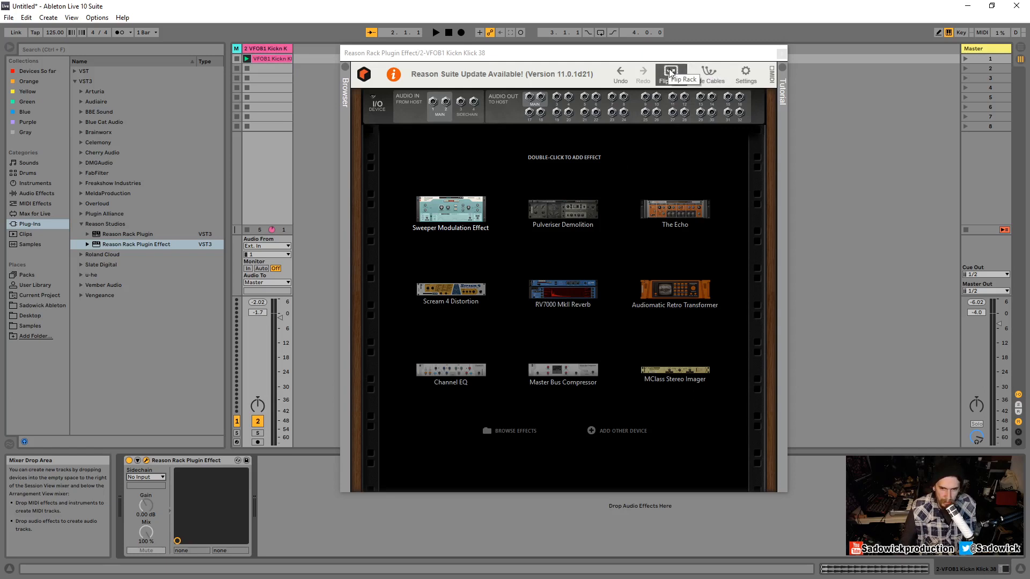
pyautogui.moveTo(652, 56); pyautogui.dragTo(618, 62)
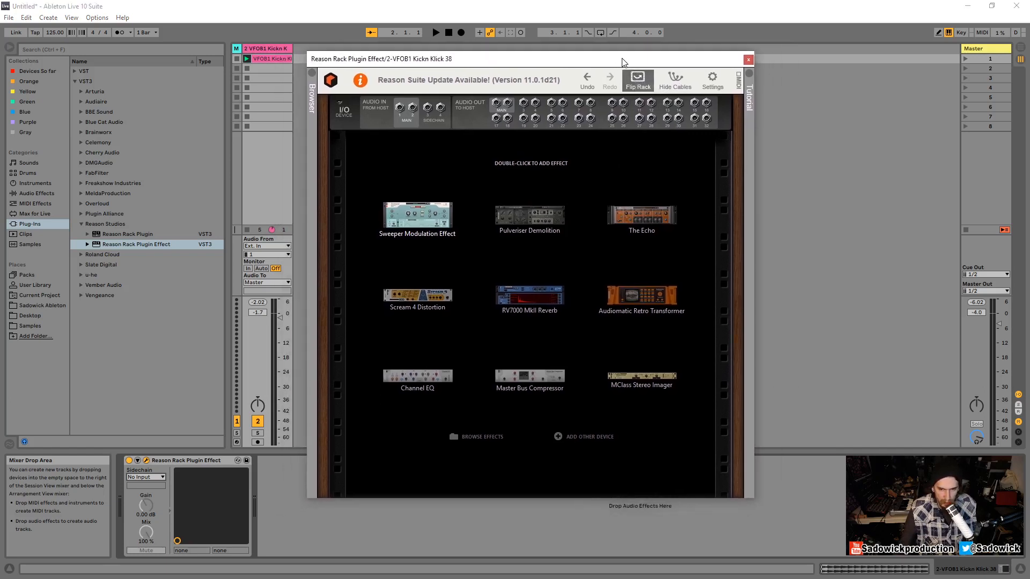
# Add a Mixer 14:2 from the Utilities devices to the front of the empty rack
pyautogui.click(640, 81)
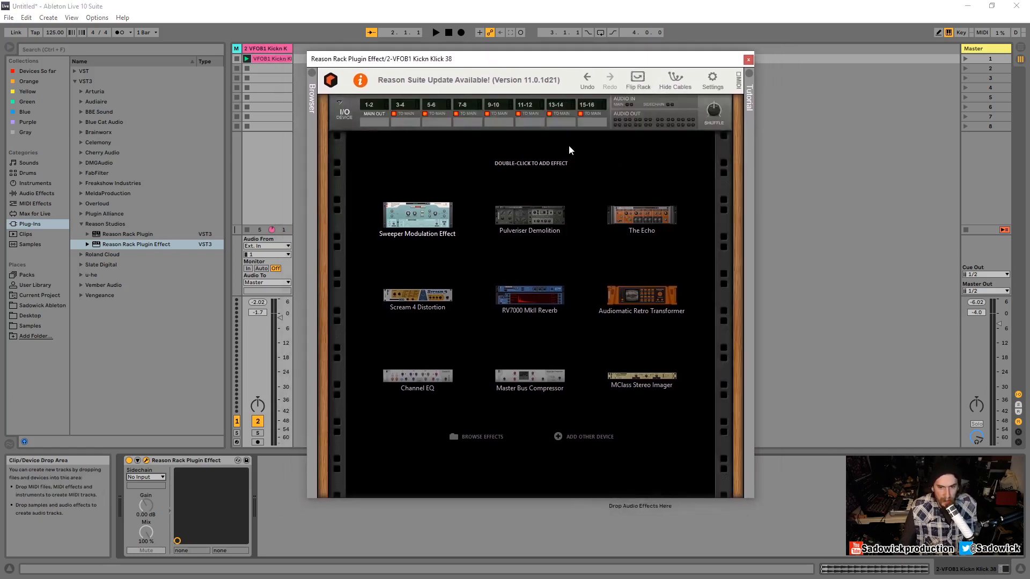
pyautogui.click(312, 74)
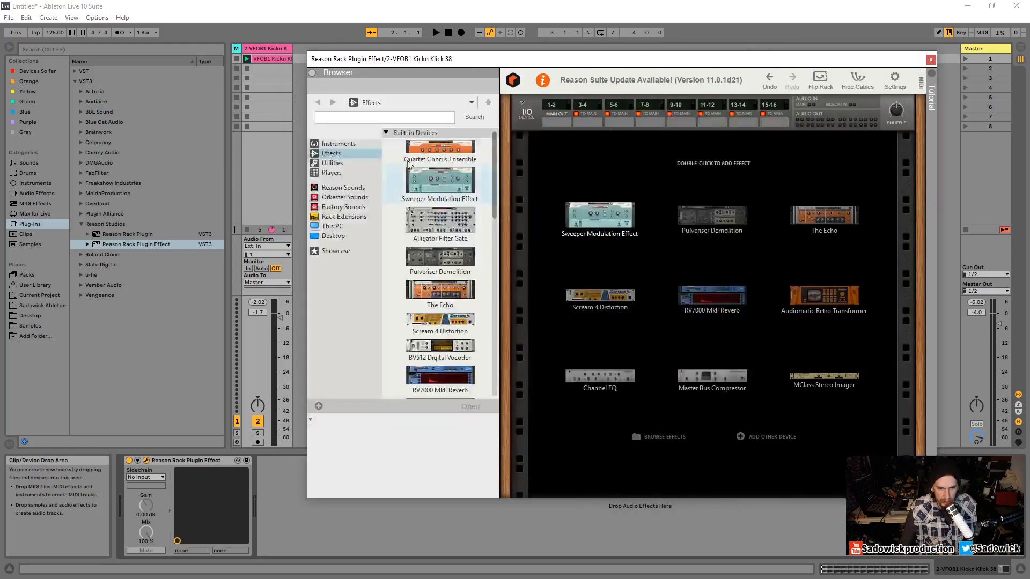
pyautogui.click(332, 162)
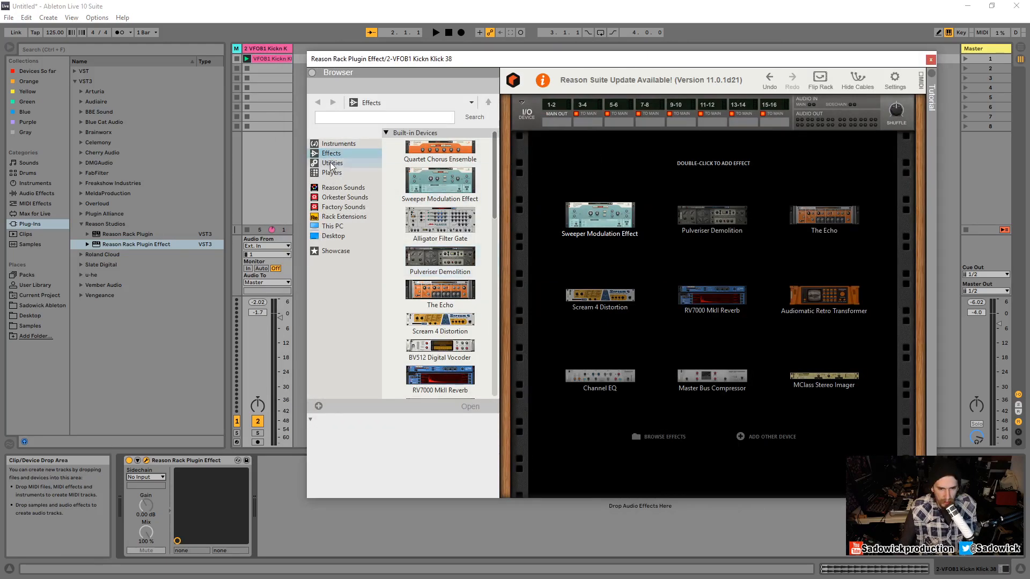
pyautogui.moveTo(429, 317); pyautogui.dragTo(626, 166)
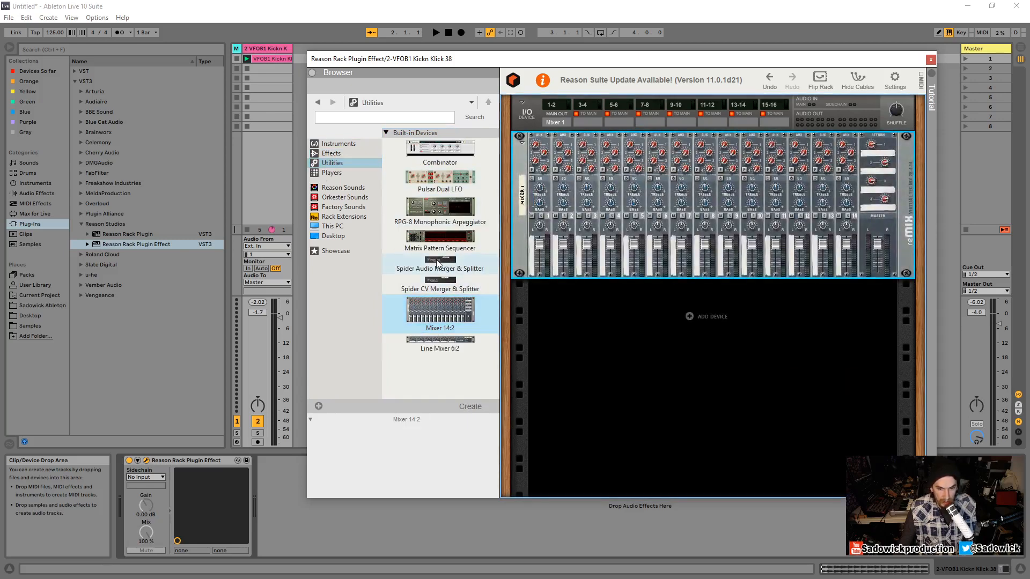
# Add two Spider Audio Merger & Splitter devices side by side and place them between the I/O device and the mixer
pyautogui.moveTo(436, 262); pyautogui.dragTo(786, 314)
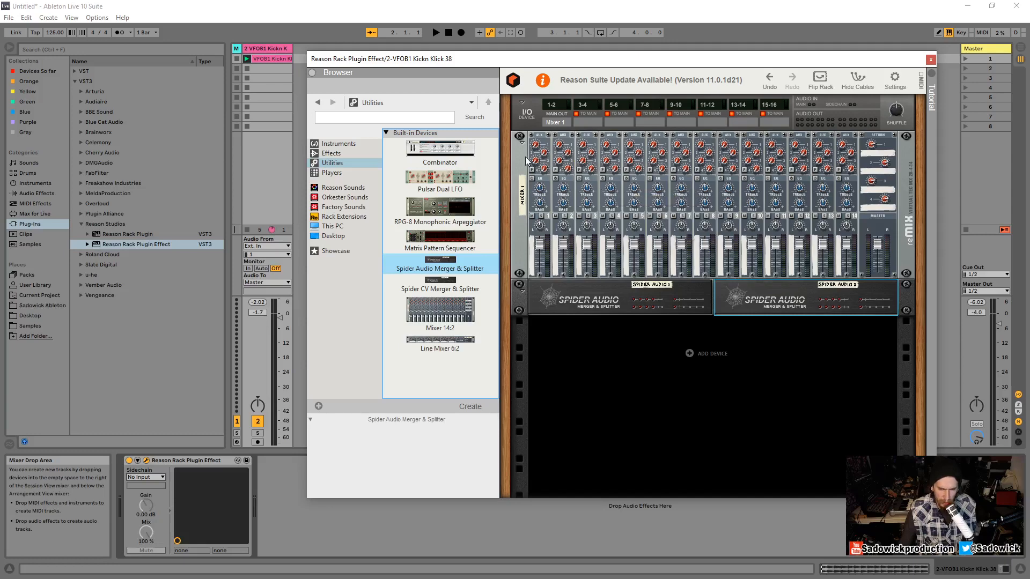
pyautogui.moveTo(523, 302); pyautogui.dragTo(532, 168)
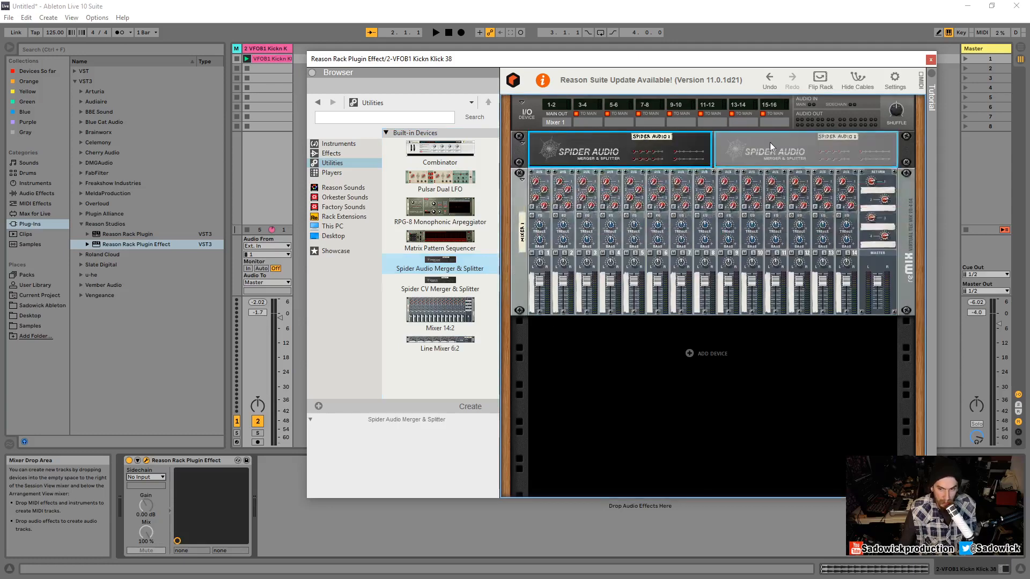
# Flip the rack to its back and cable the host's main audio input to Spider Audio 1's split input
pyautogui.click(817, 90)
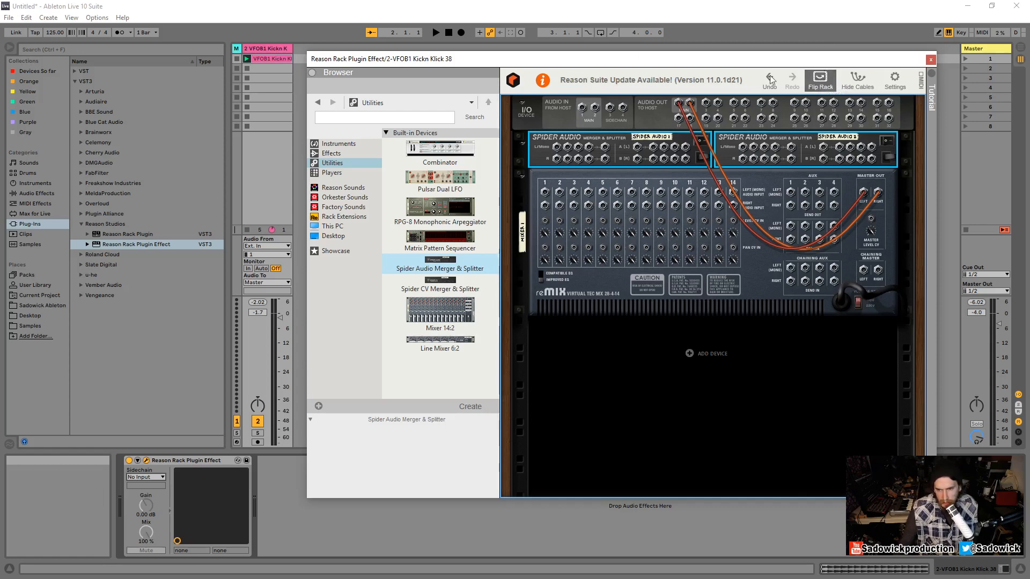
pyautogui.click(819, 86)
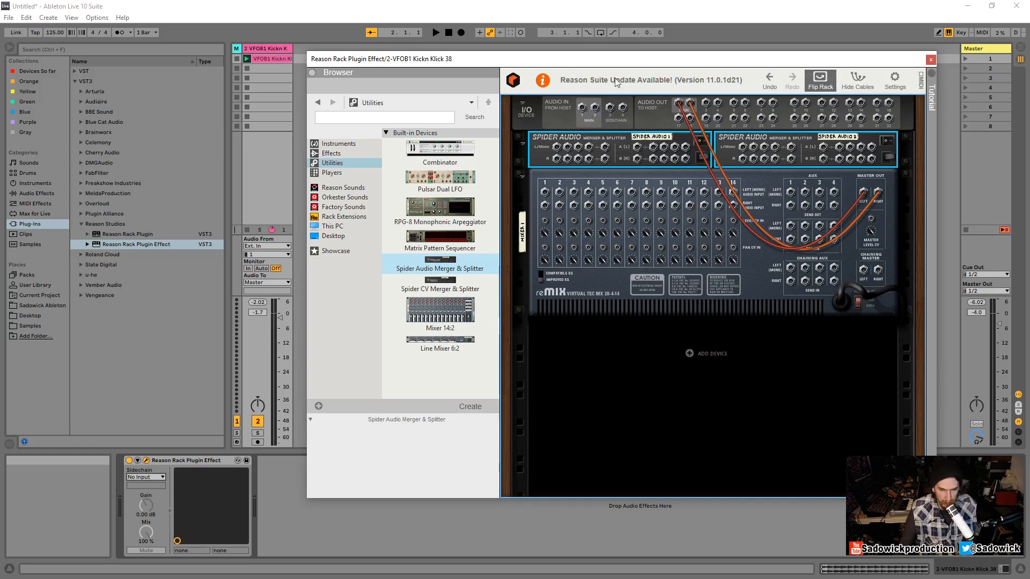
pyautogui.moveTo(633, 63); pyautogui.dragTo(497, 46)
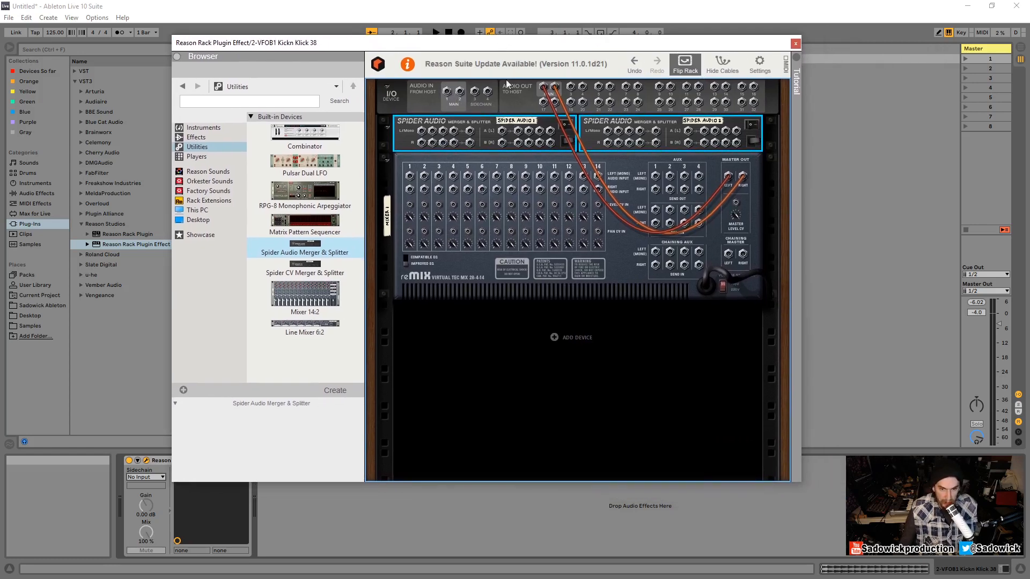
pyautogui.moveTo(446, 90); pyautogui.dragTo(501, 133)
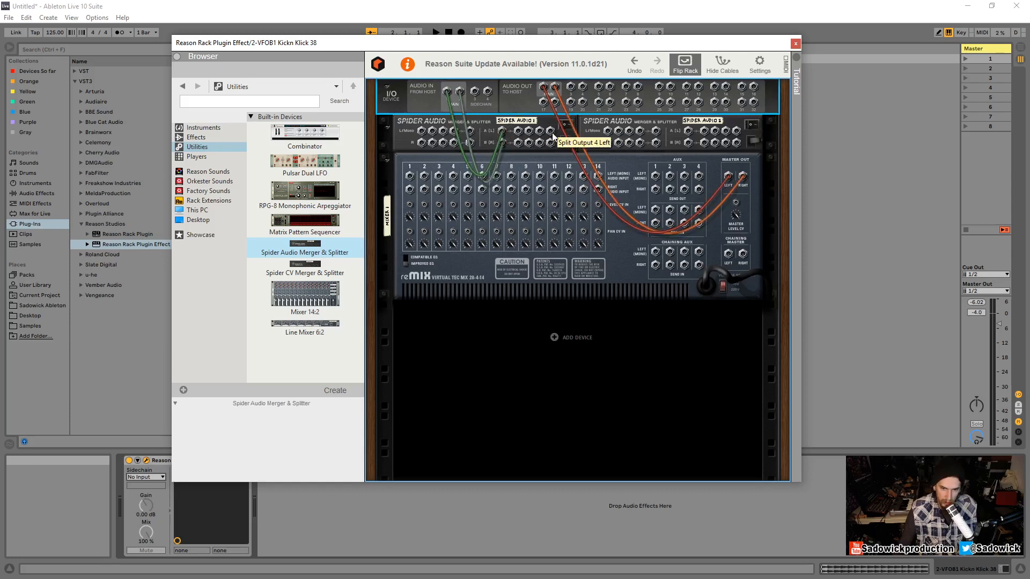
# Cable Spider Audio 1's split output 4 to Spider Audio 2's split input, and its split output 1 to mixer channel 1
pyautogui.moveTo(550, 134); pyautogui.dragTo(688, 136)
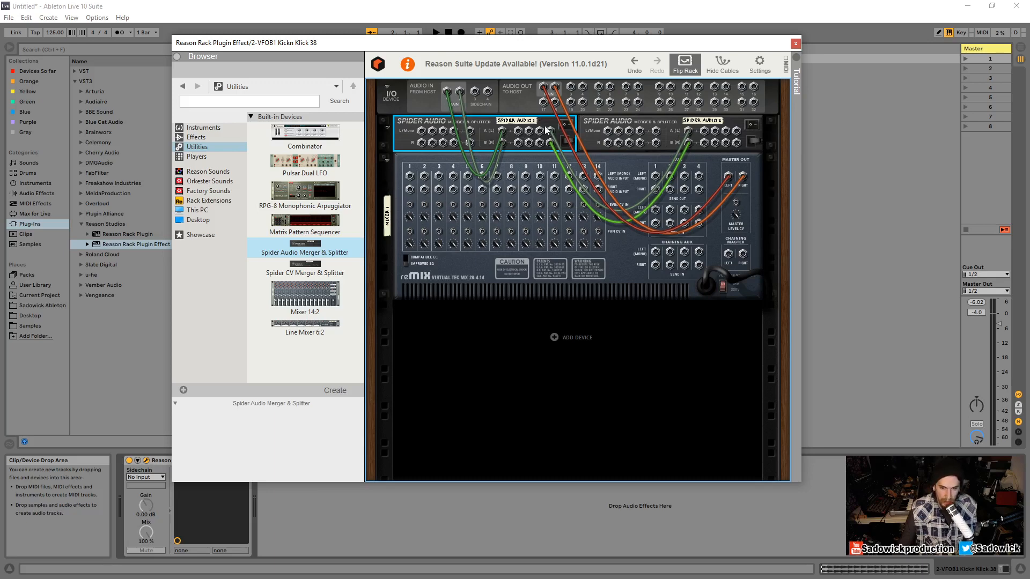
pyautogui.moveTo(518, 134); pyautogui.dragTo(409, 176)
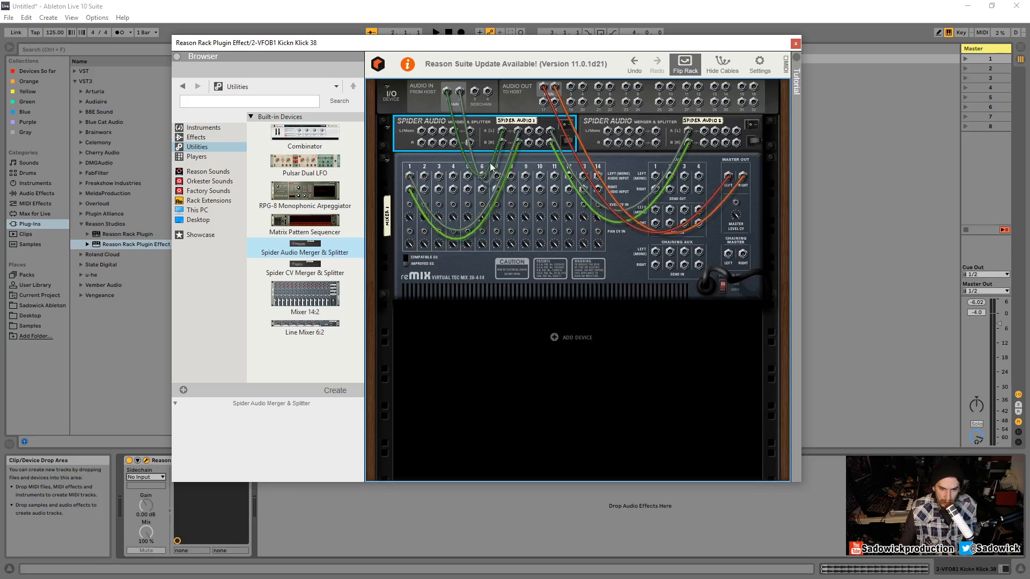
# Flip the rack to its front, test the signal with playback, and lower mixer channel 1's level to 73
pyautogui.click(685, 63)
pyautogui.moveTo(498, 43); pyautogui.dragTo(452, 66)
pyautogui.press('space')
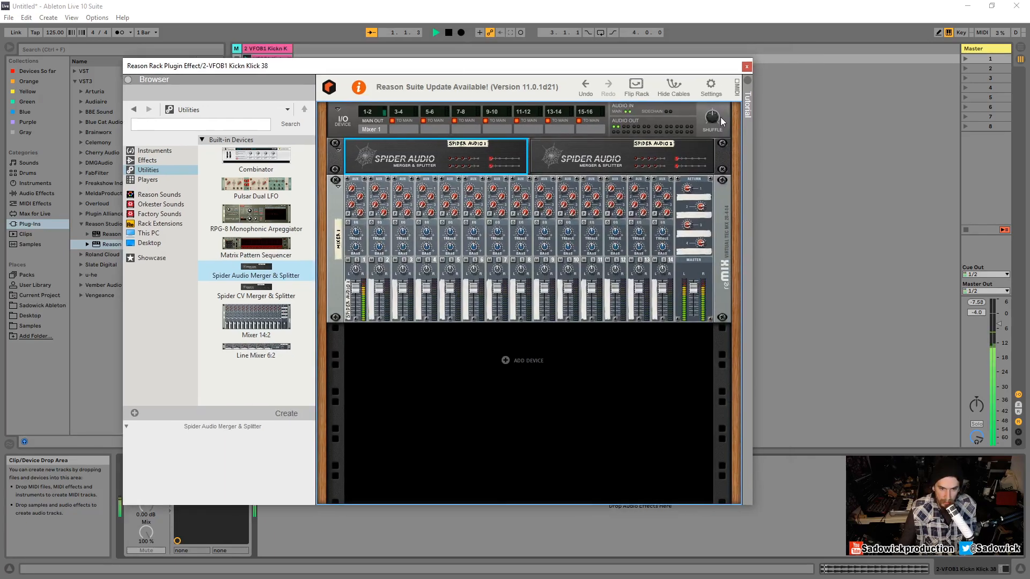
pyautogui.press('space')
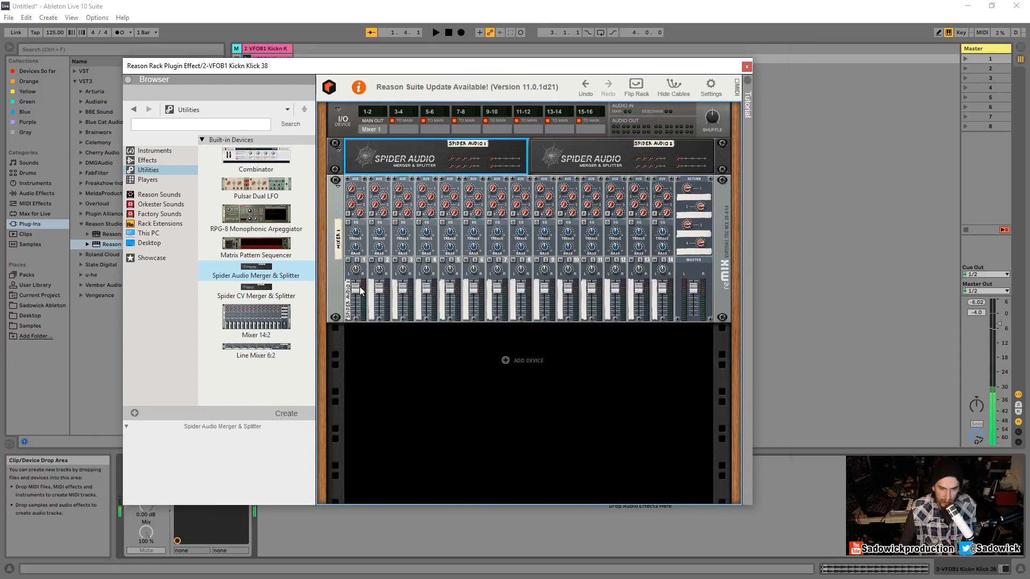
pyautogui.moveTo(356, 288)
pyautogui.mouseDown()
pyautogui.moveTo(359, 339)
pyautogui.moveTo(352, 299)
pyautogui.mouseUp()
pyautogui.press('space')
pyautogui.press('space')
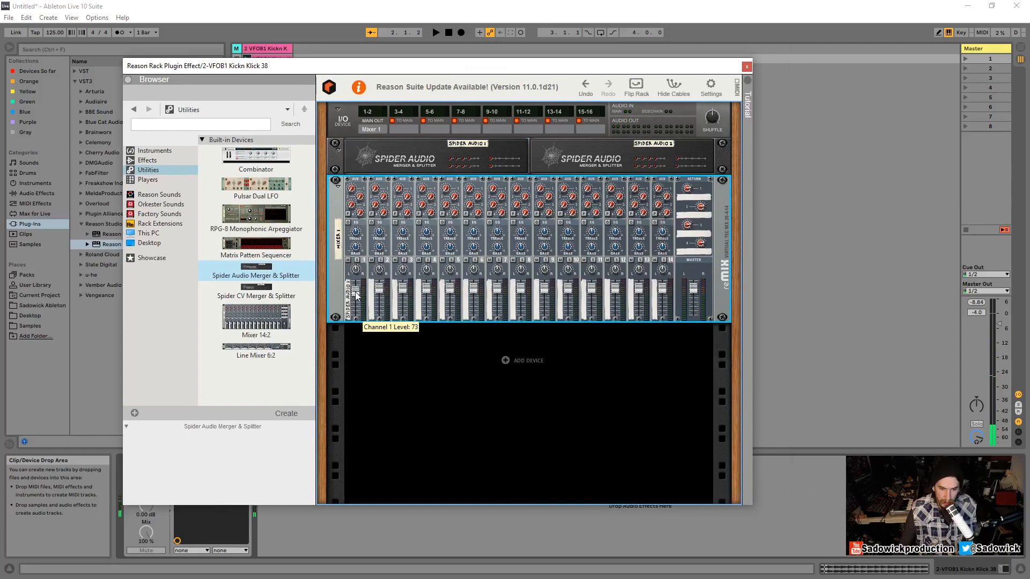
# Add a Combinator below the mixer on the rear side of the rack and cut it again
pyautogui.click(636, 91)
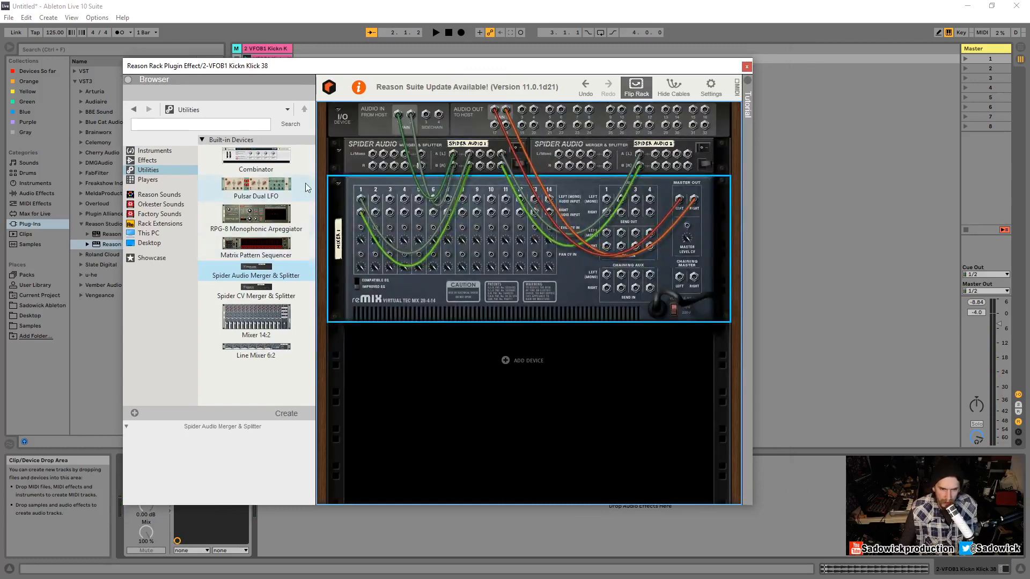
pyautogui.moveTo(244, 158)
pyautogui.mouseDown()
pyautogui.moveTo(306, 226)
pyautogui.moveTo(478, 360)
pyautogui.moveTo(254, 153)
pyautogui.mouseUp()
pyautogui.moveTo(548, 404); pyautogui.dragTo(552, 408)
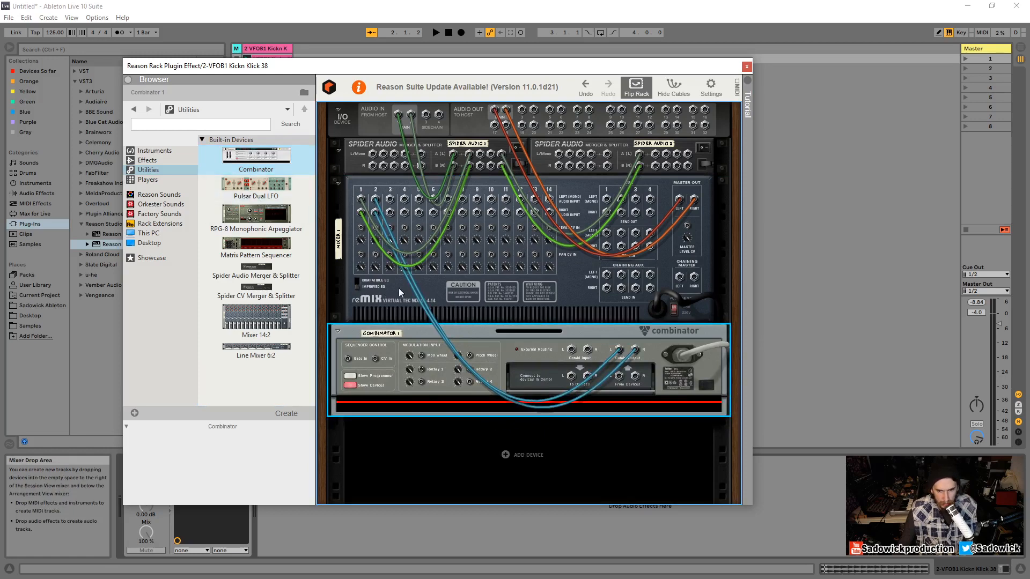
pyautogui.rightClick(504, 335)
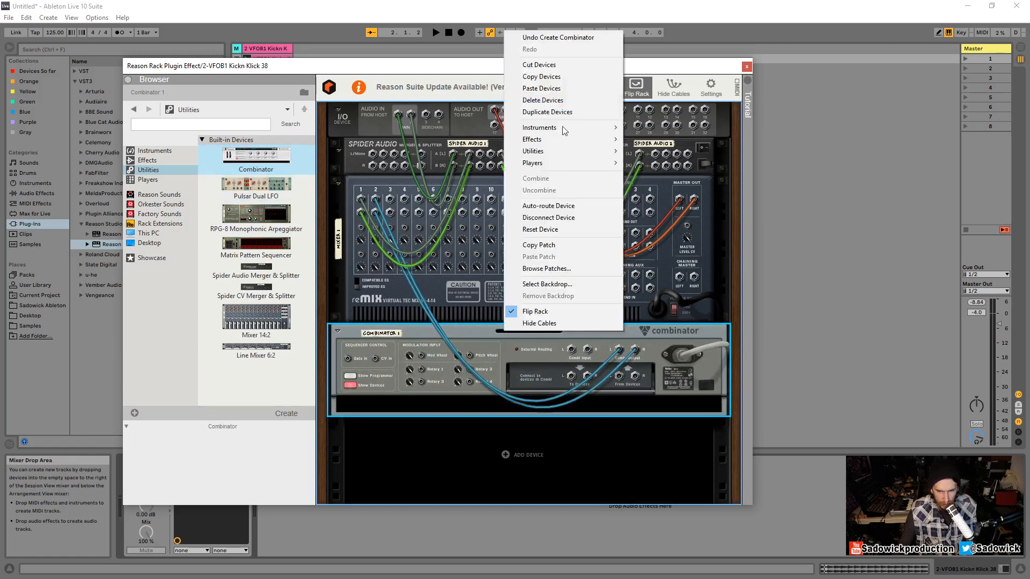
pyautogui.click(563, 64)
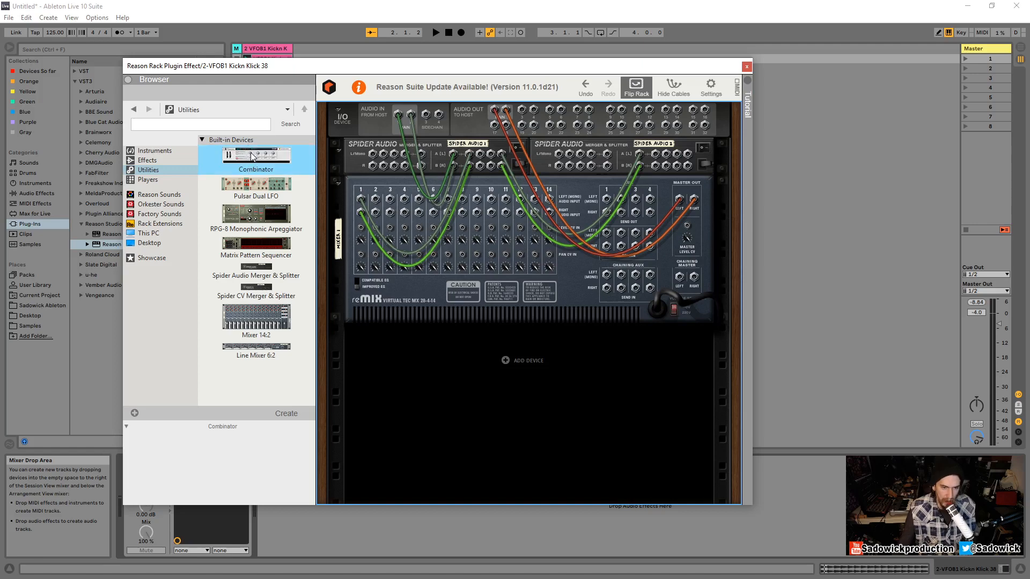
# Add a Combinator below the mixer without automatic cabling and remove it from the rack
pyautogui.moveTo(252, 155); pyautogui.dragTo(524, 337)
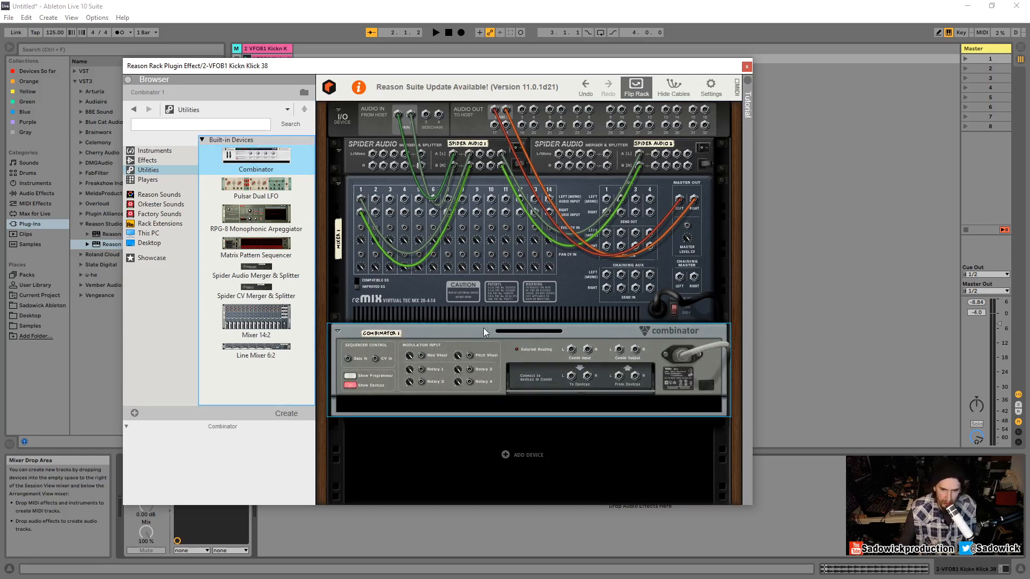
pyautogui.rightClick(421, 330)
pyautogui.click(483, 190)
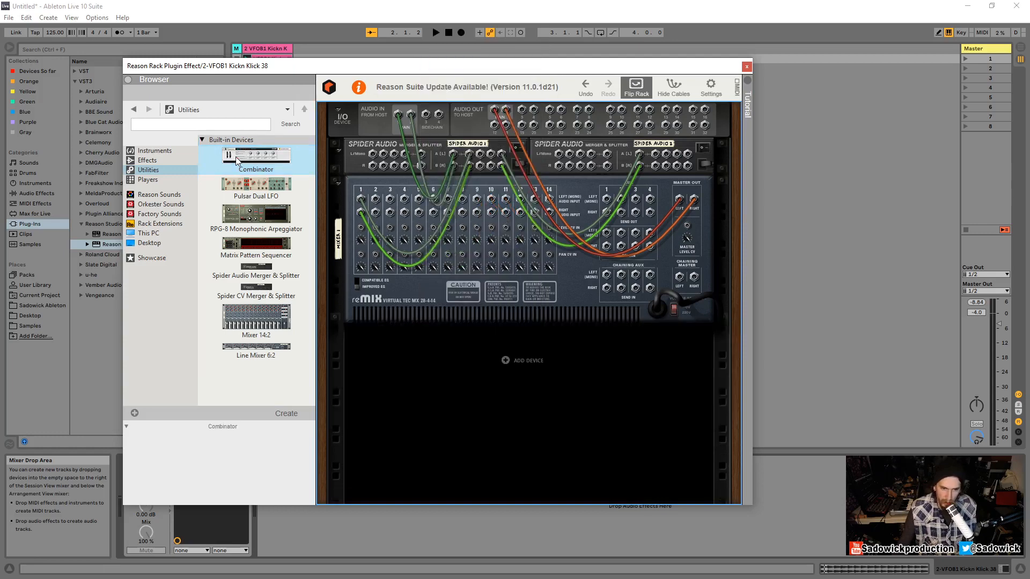
# Add a Combinator auto-routed to mixer channel 2 and feed its input from Spider Audio 1's split output 2
pyautogui.moveTo(256, 159); pyautogui.dragTo(479, 365)
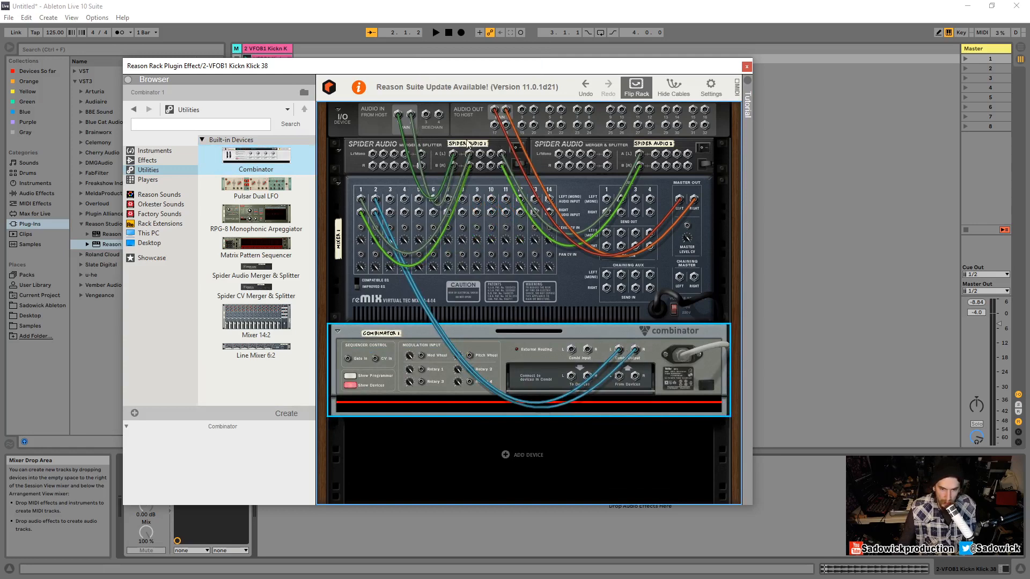
pyautogui.moveTo(479, 156); pyautogui.dragTo(572, 350)
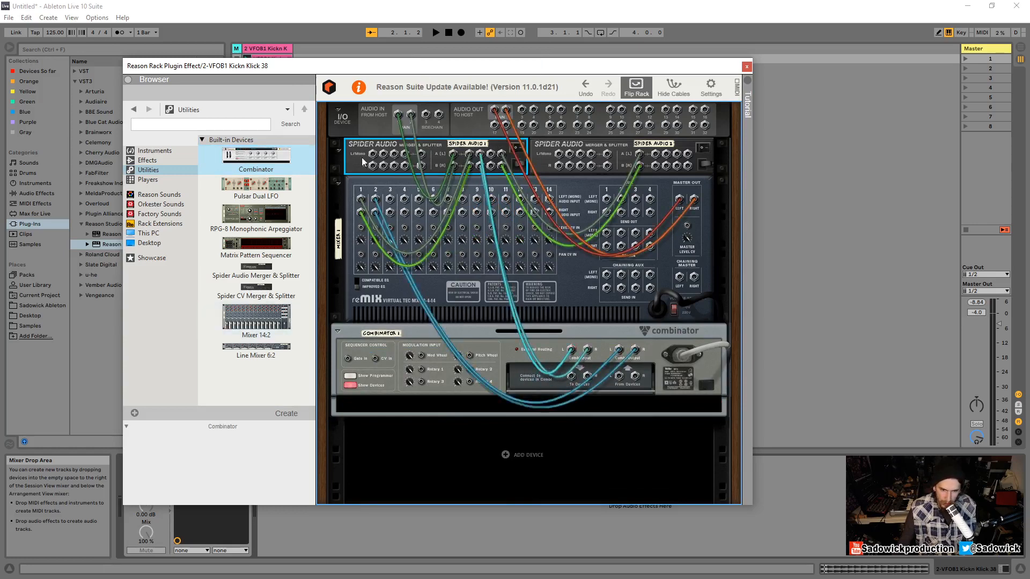
# Add a second Combinator auto-routed to mixer channel 3 and feed its input from Spider Audio 1's split output 3
pyautogui.moveTo(256, 159); pyautogui.dragTo(512, 467)
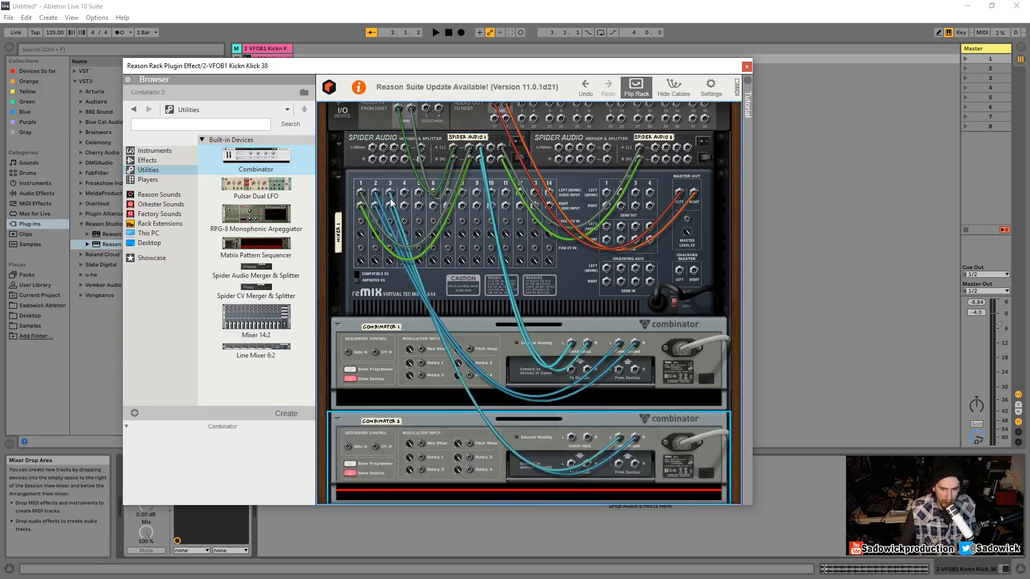
pyautogui.click(642, 92)
pyautogui.click(642, 91)
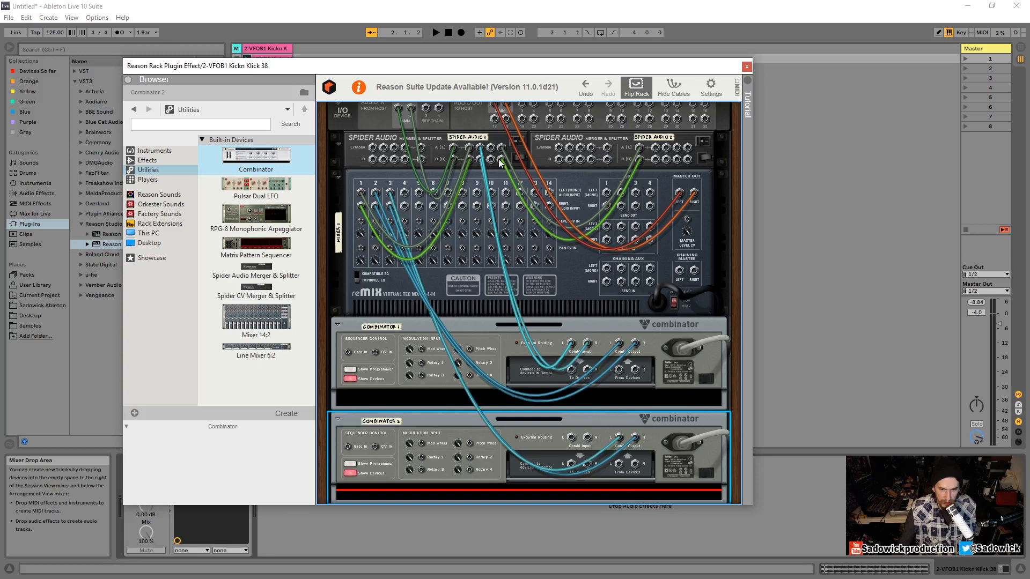
pyautogui.moveTo(491, 149); pyautogui.dragTo(573, 442)
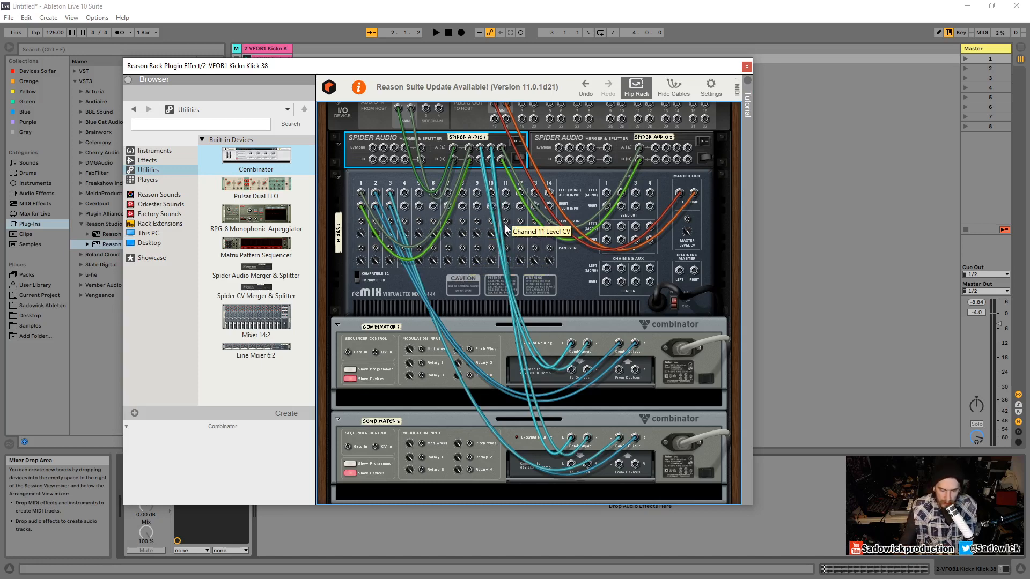
# On the front of the rack, mute mixer channel 1 and pull the channel 3 fader fully down
pyautogui.click(639, 93)
pyautogui.moveTo(606, 70); pyautogui.dragTo(652, 36)
pyautogui.moveTo(584, 39); pyautogui.dragTo(543, 51)
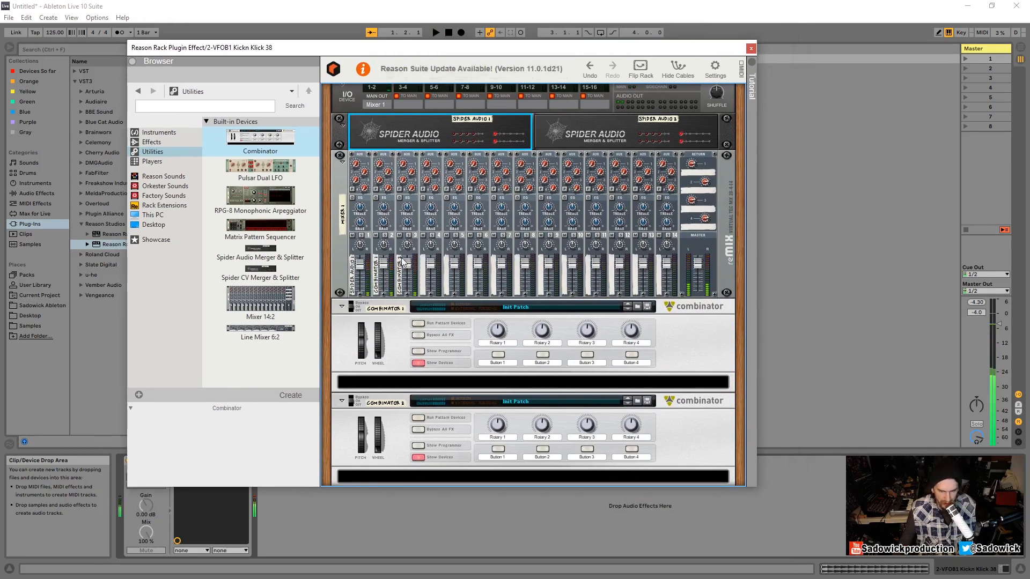
pyautogui.moveTo(384, 264); pyautogui.dragTo(406, 268)
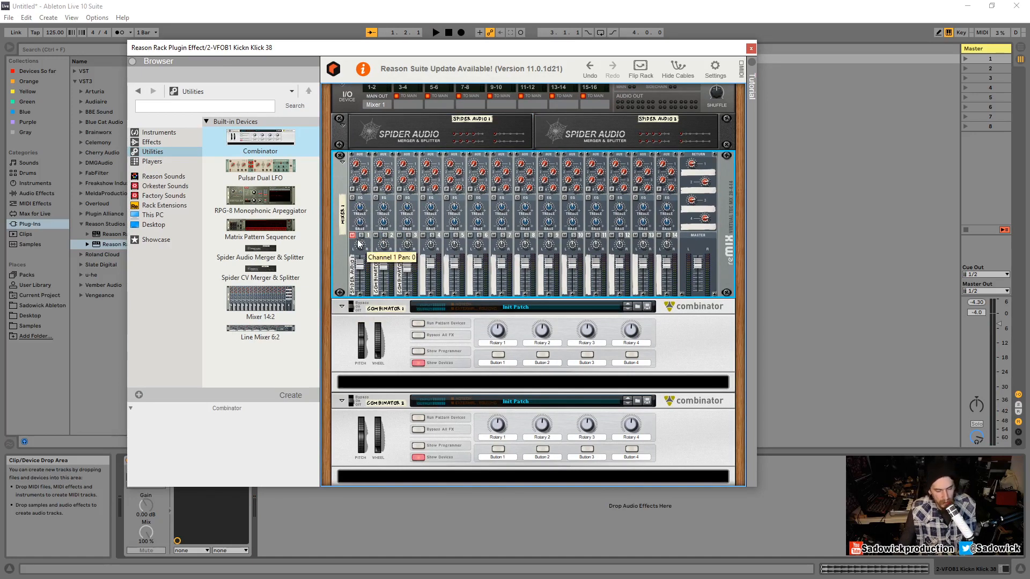
pyautogui.moveTo(406, 263); pyautogui.dragTo(406, 347)
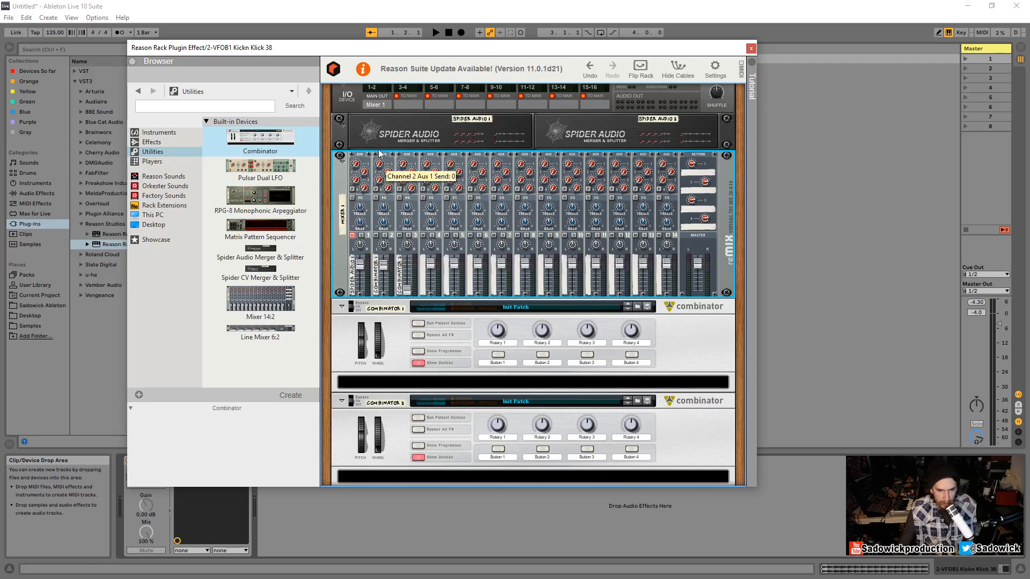
# Add a Softube Amp from the built-in effects inside Combinator 1
pyautogui.doubleClick(388, 309)
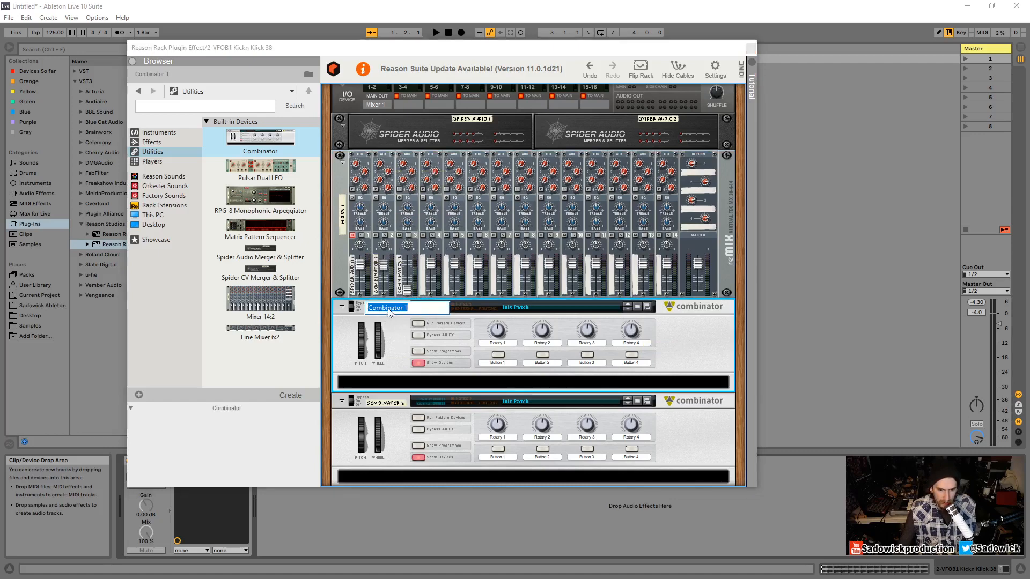
pyautogui.click(351, 335)
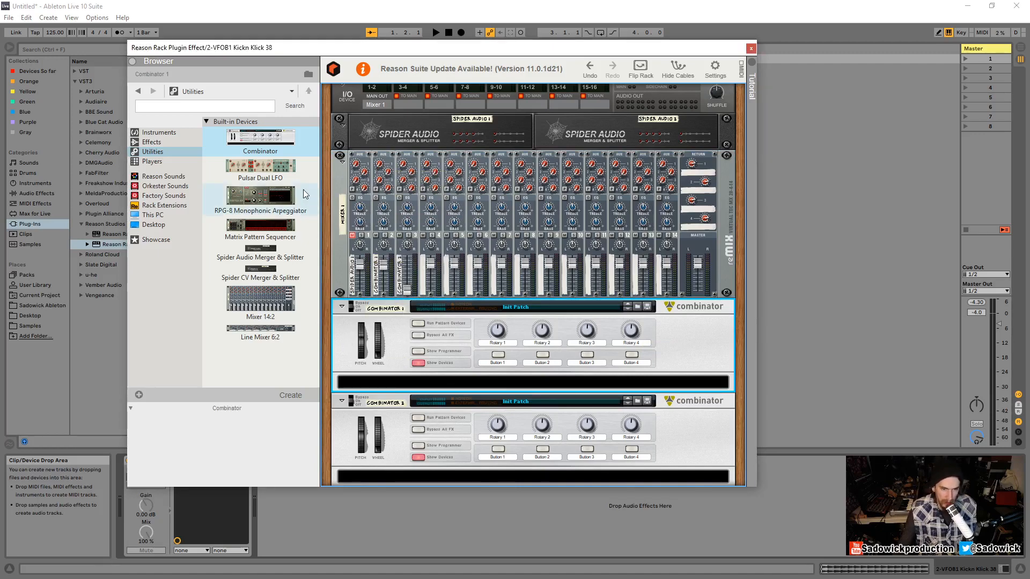
pyautogui.click(152, 142)
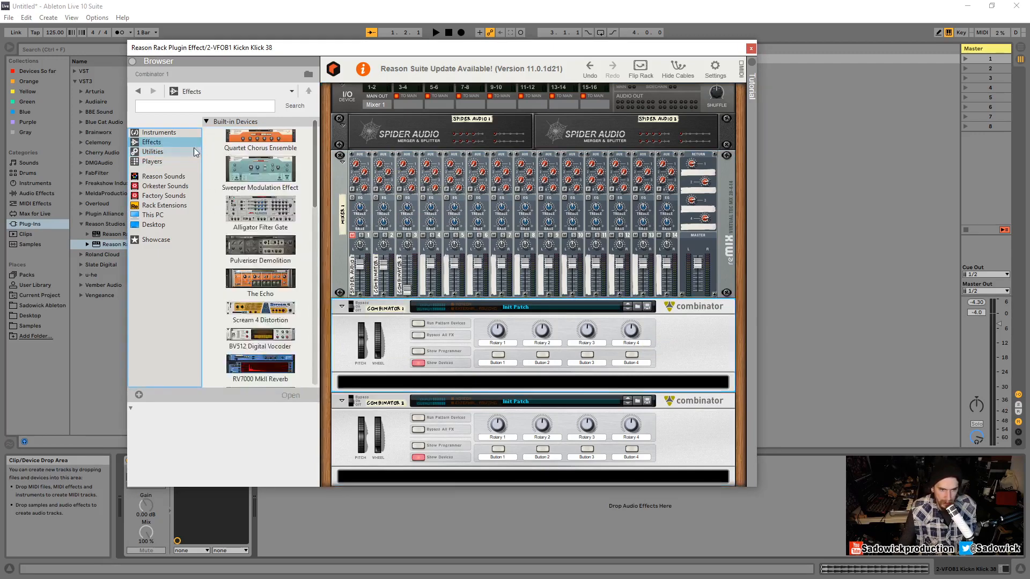
pyautogui.scroll(-5, 266, 243)
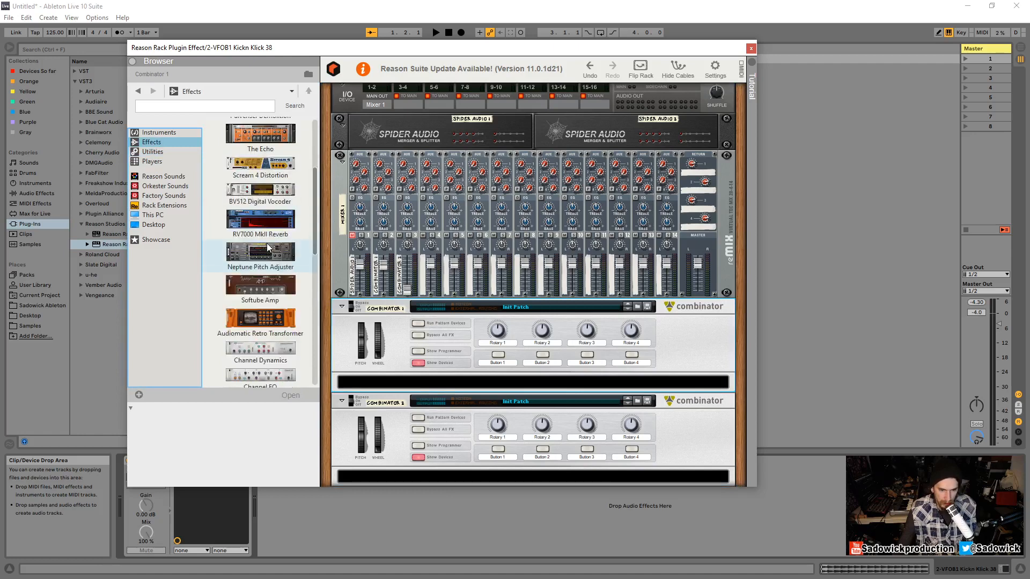
pyautogui.scroll(-3, 266, 242)
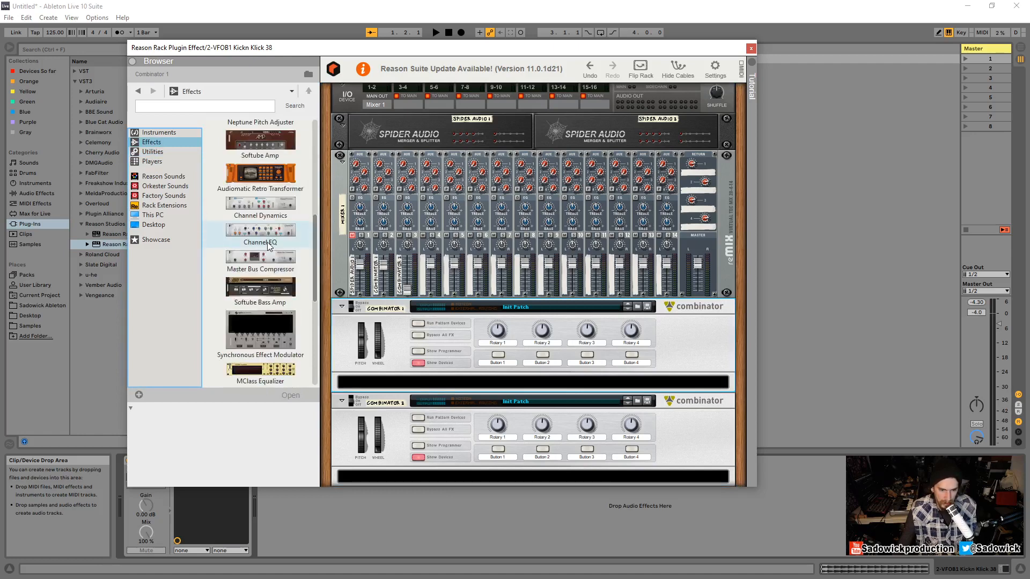
pyautogui.scroll(-5, 271, 284)
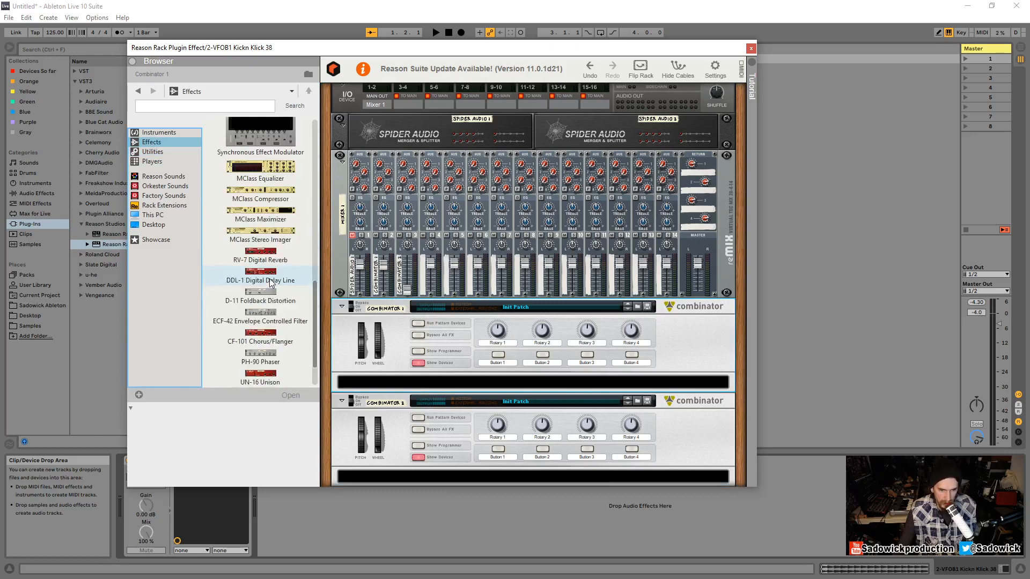
pyautogui.scroll(6, 271, 273)
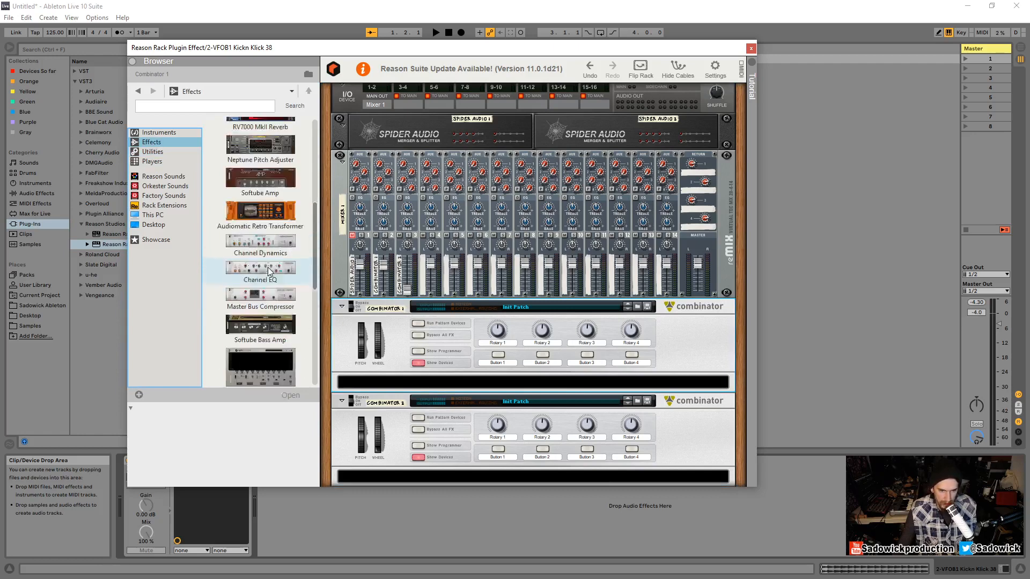
pyautogui.moveTo(257, 243); pyautogui.dragTo(465, 376)
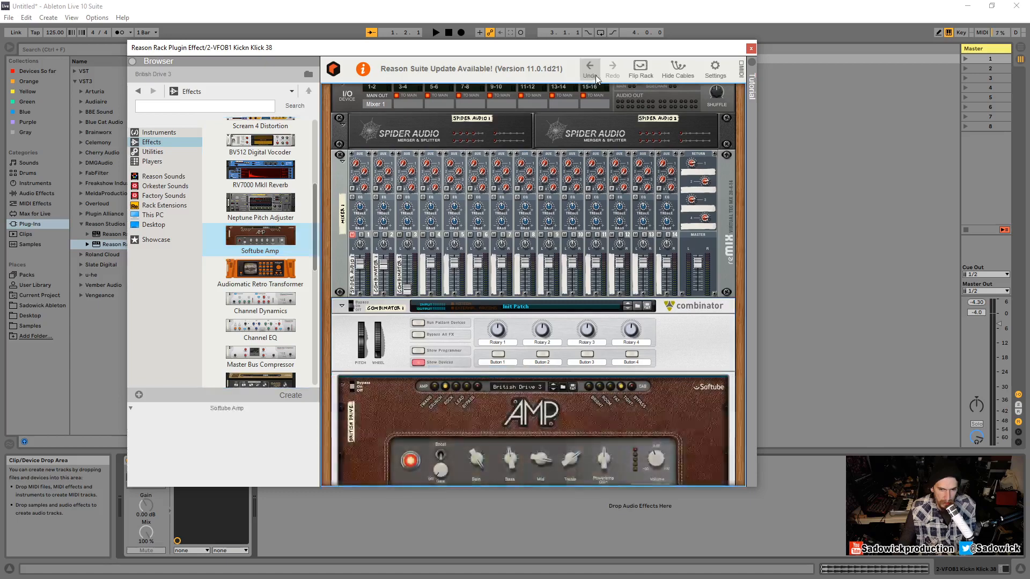
# Examine the amp's wiring inside Combinator 1 on the rear of the rack with the other cables hidden, and return to the front
pyautogui.click(647, 77)
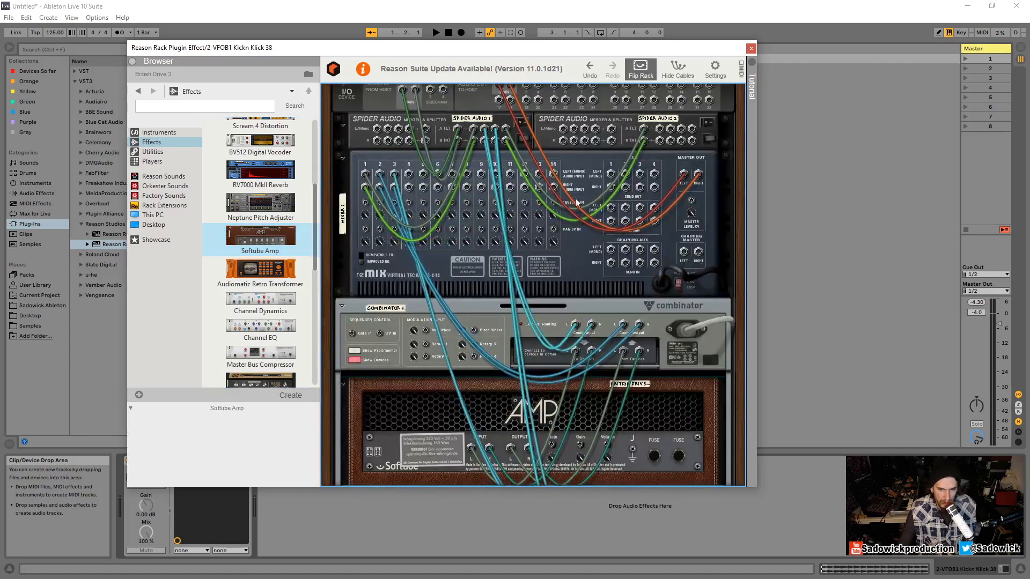
pyautogui.scroll(-2, 514, 391)
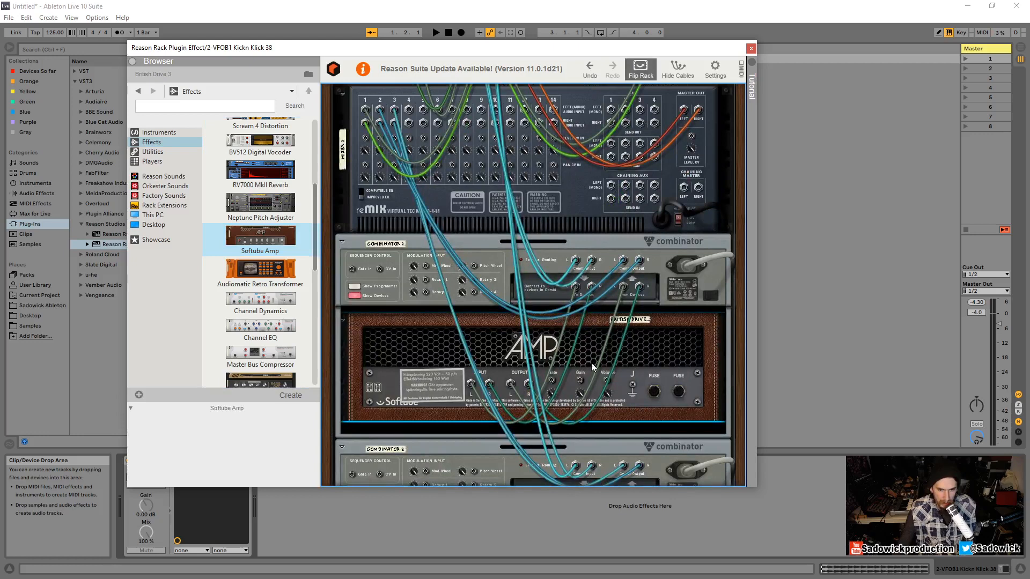
pyautogui.scroll(2, 688, 132)
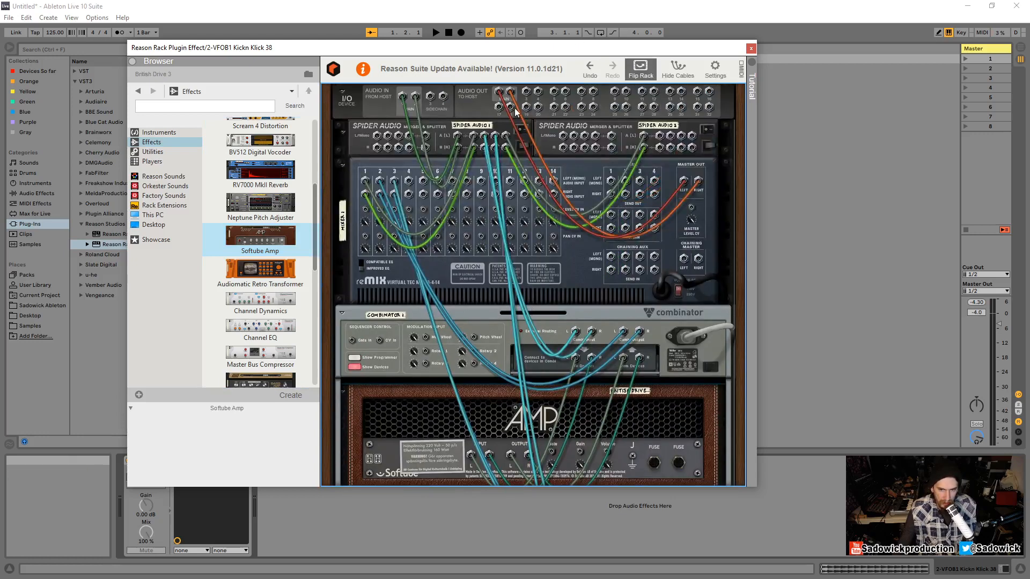
pyautogui.click(679, 73)
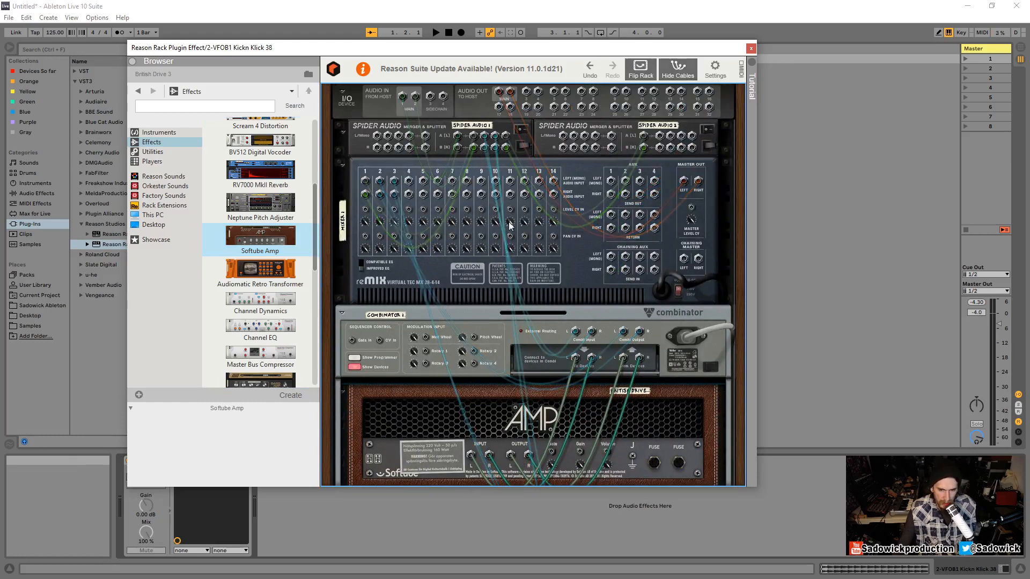
pyautogui.scroll(-2, 692, 340)
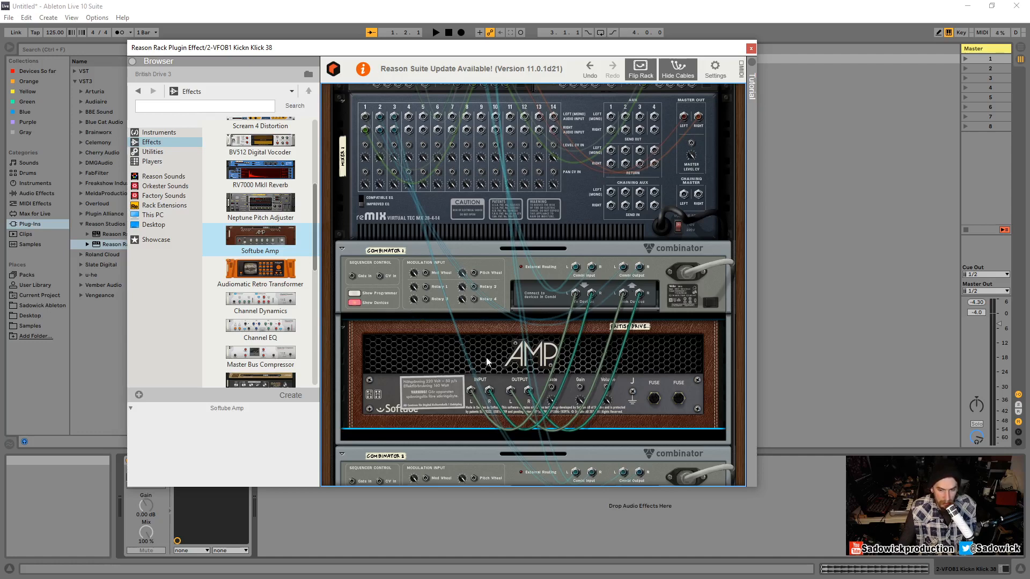
pyautogui.click(655, 80)
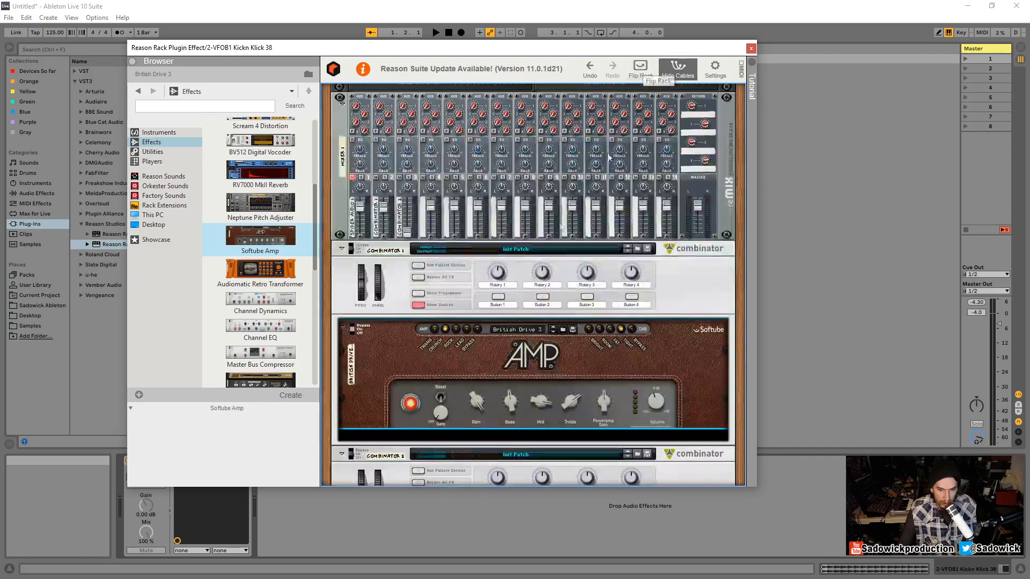
# While auditioning the kick, set the amp's Bass to 7.0 and Mid to 2.8, and lower its Gain
pyautogui.press('space')
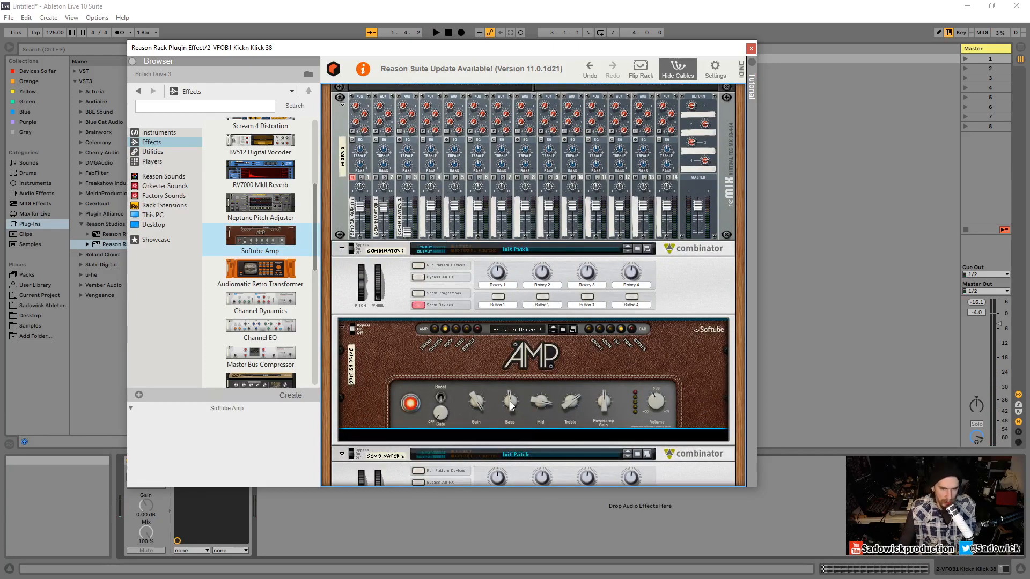
pyautogui.moveTo(511, 405); pyautogui.dragTo(512, 394)
pyautogui.press('space')
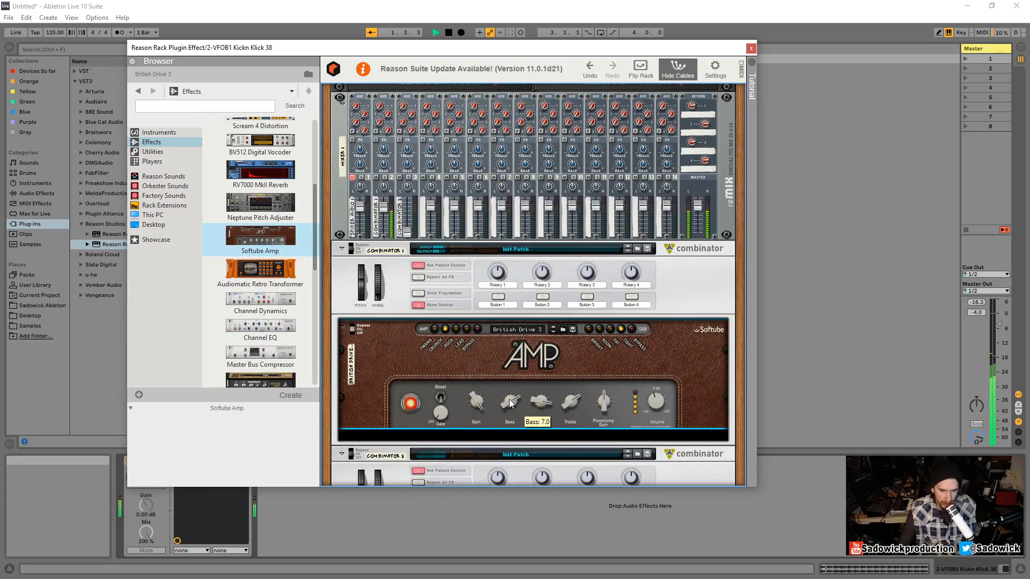
pyautogui.moveTo(476, 399)
pyautogui.mouseDown()
pyautogui.moveTo(475, 412)
pyautogui.moveTo(475, 403)
pyautogui.mouseUp()
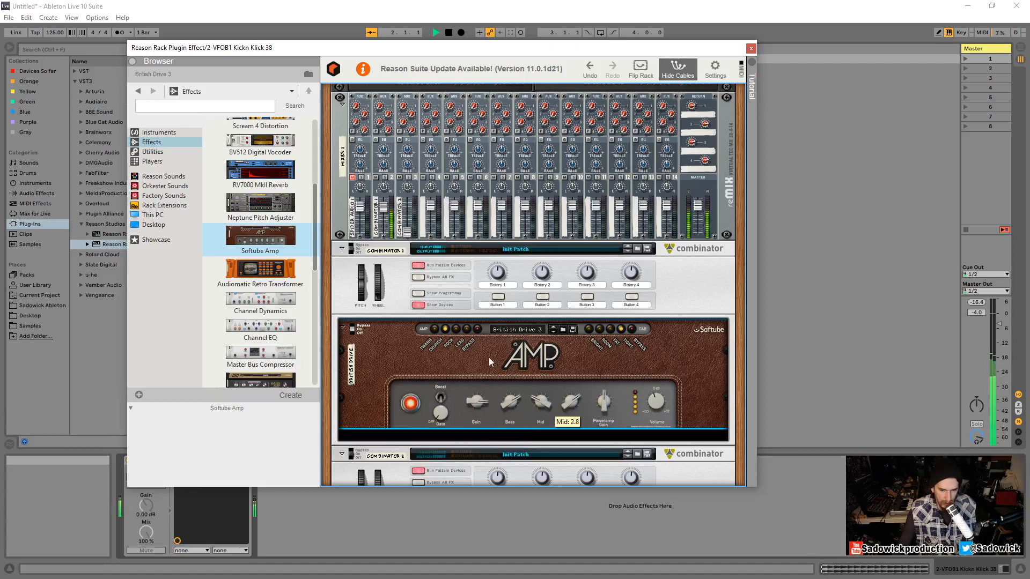
# Switch the amp model to Rock, fine-tune Mid and slightly lower the Preamp Gain
pyautogui.click(456, 330)
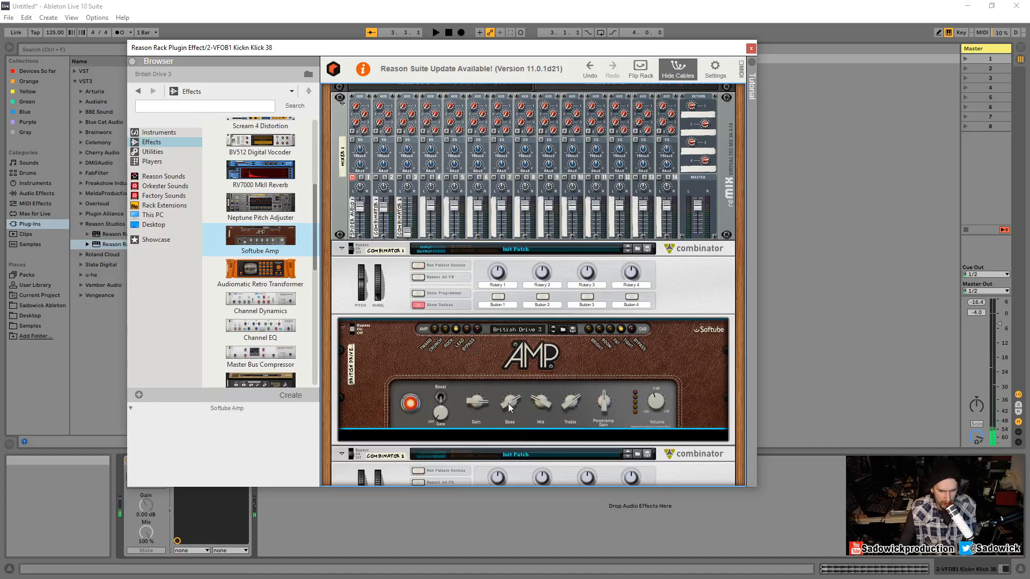
pyautogui.moveTo(536, 399)
pyautogui.mouseDown()
pyautogui.moveTo(537, 389)
pyautogui.moveTo(537, 401)
pyautogui.mouseUp()
pyautogui.moveTo(604, 401); pyautogui.dragTo(604, 407)
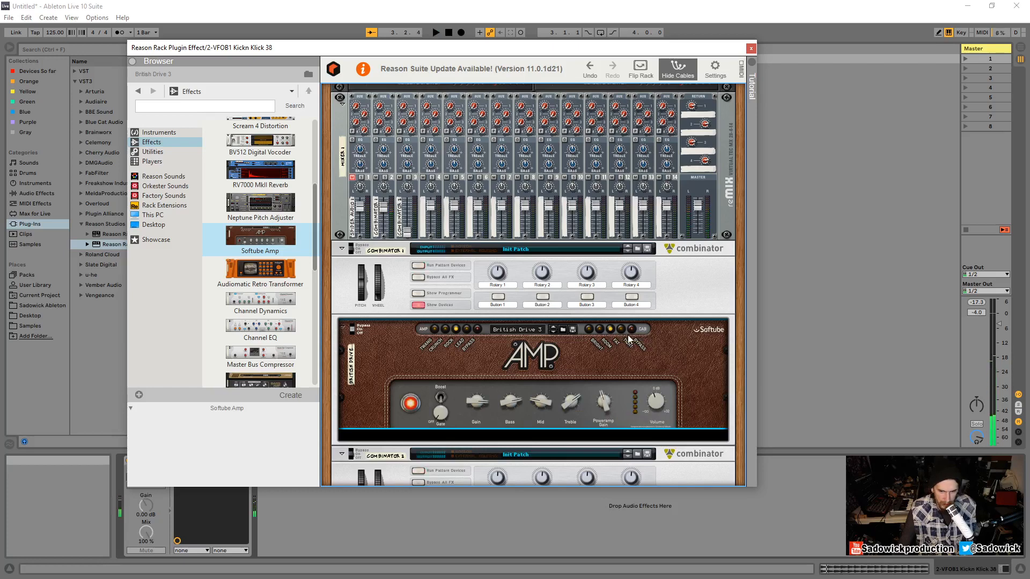
# Audition the amp's cabinet types, including Tight and Bypass, against the kick and keep the Room cabinet
pyautogui.click(599, 329)
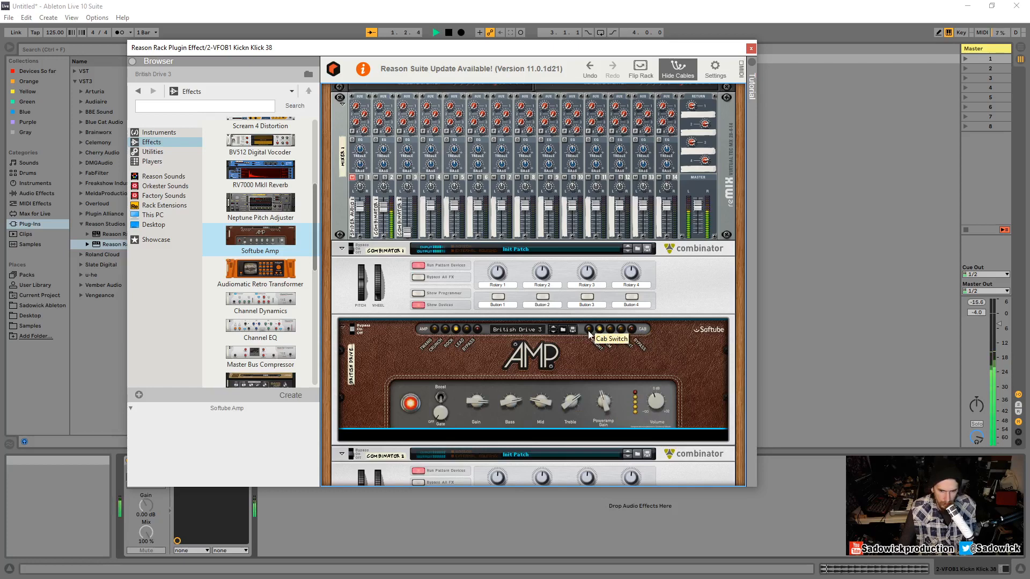
pyautogui.press('space')
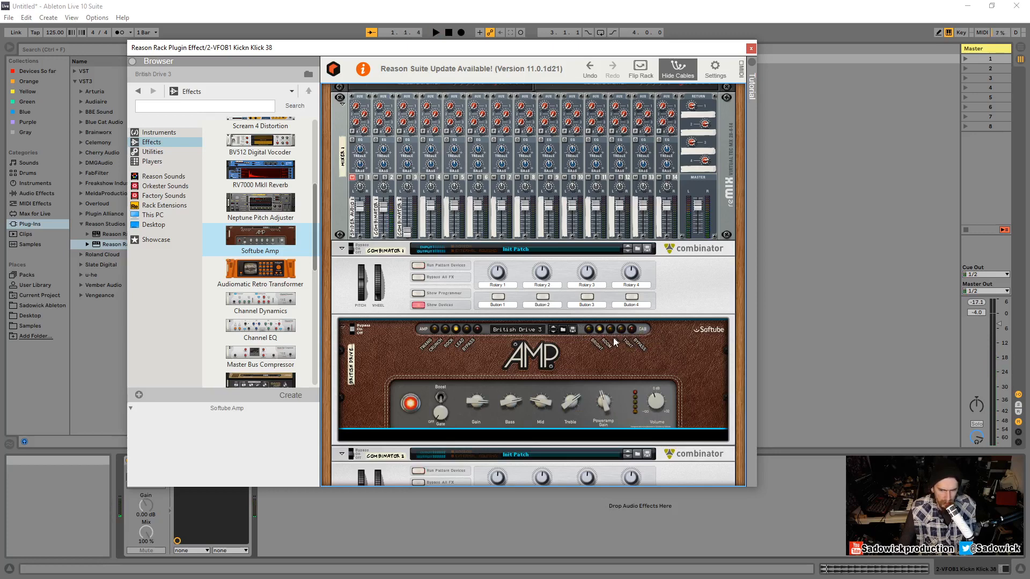
pyautogui.click(623, 331)
pyautogui.press('space')
pyautogui.press('space')
pyautogui.click(632, 328)
pyautogui.press('space')
pyautogui.press('space')
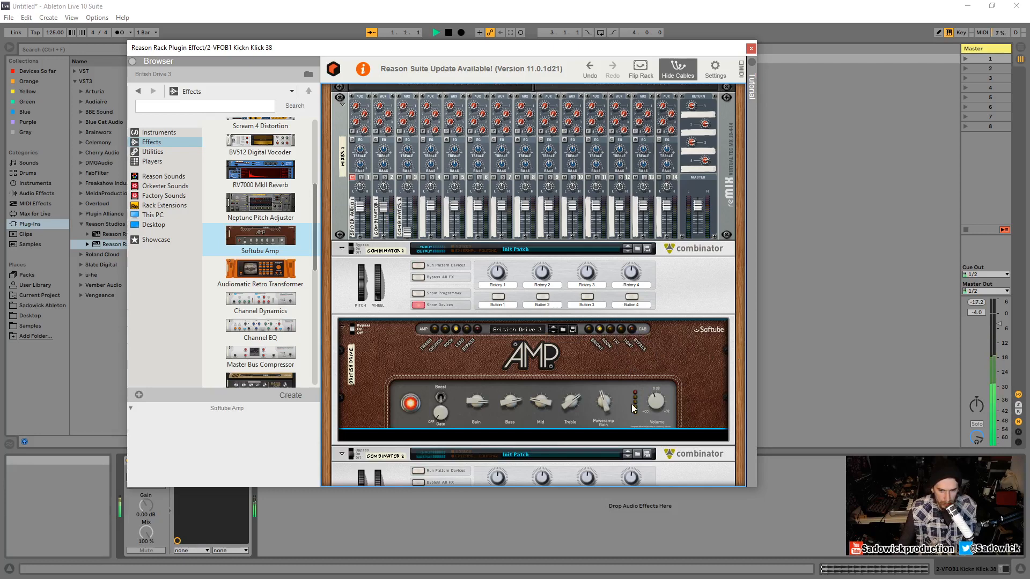
# Set mixer channel 2's level to 73 while hearing it with channel 1, and mute channel 1 again
pyautogui.click(385, 214)
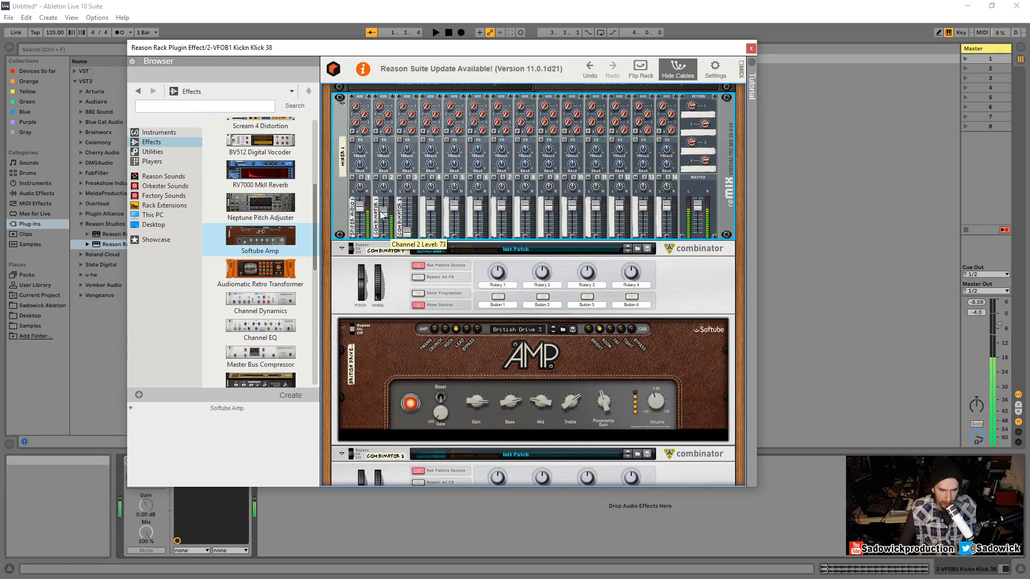
pyautogui.click(351, 177)
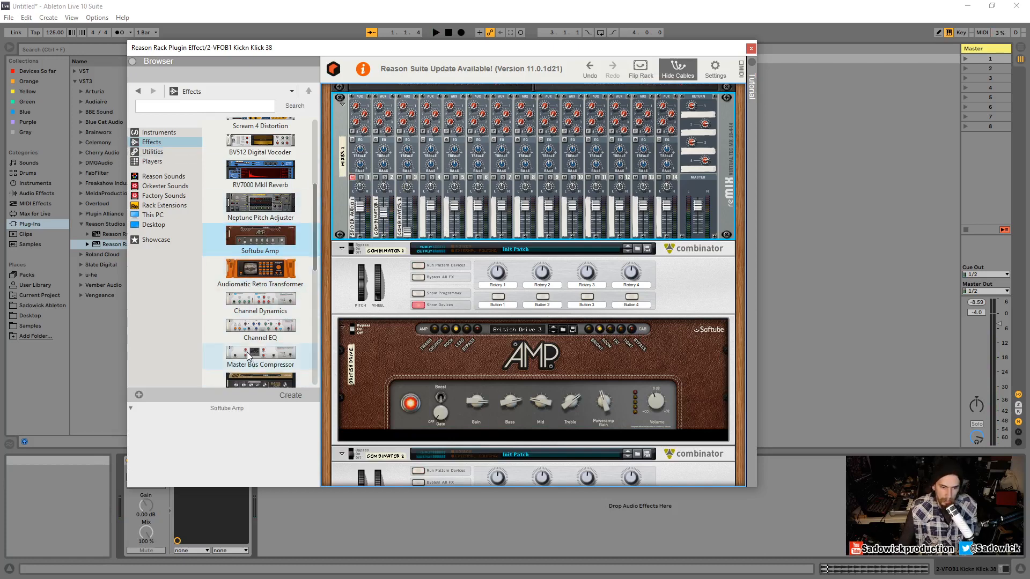
# Add a Channel Dynamics device below the amp in Combinator 1 and cut it again
pyautogui.moveTo(245, 300); pyautogui.dragTo(431, 427)
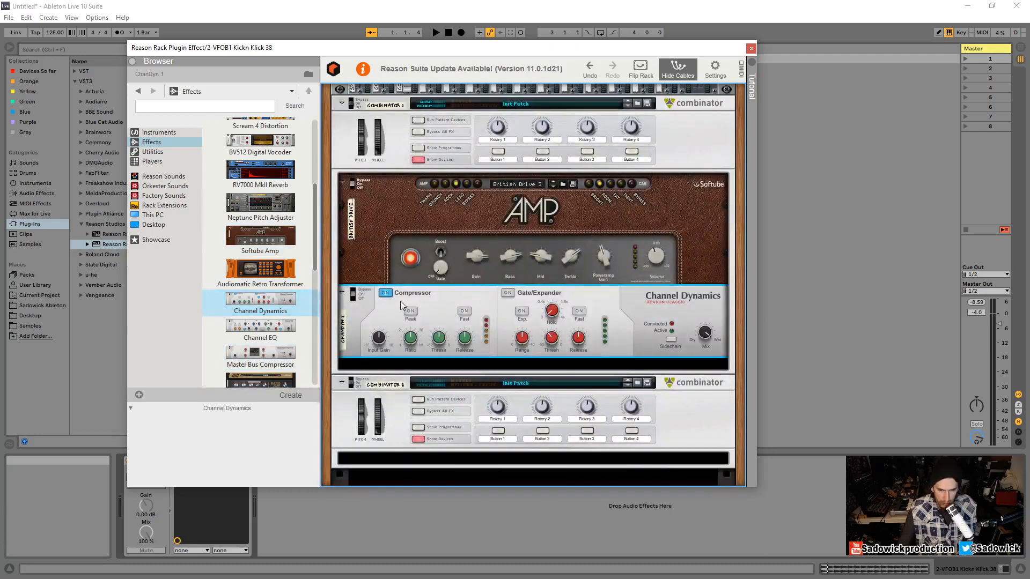
pyautogui.rightClick(383, 315)
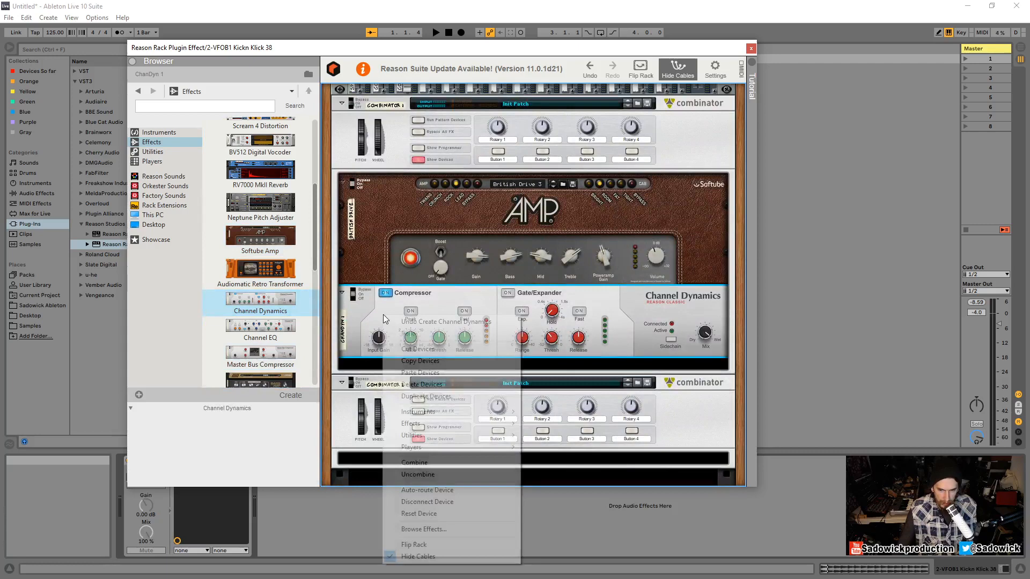
pyautogui.click(411, 351)
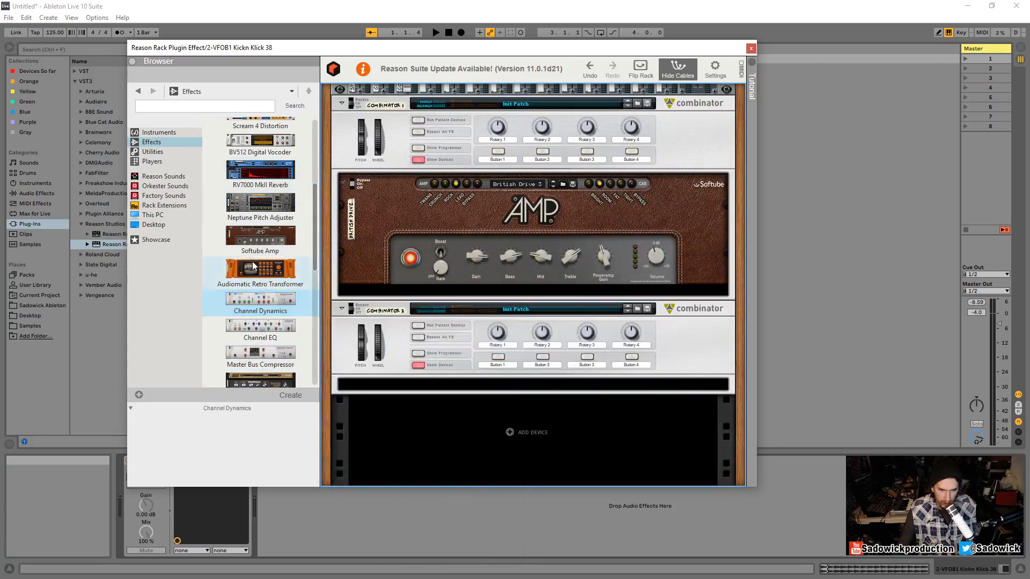
# Add a Master Bus Compressor below the amp in Combinator 1 and check both devices' cabling on the rear of the rack
pyautogui.moveTo(260, 355); pyautogui.dragTo(459, 294)
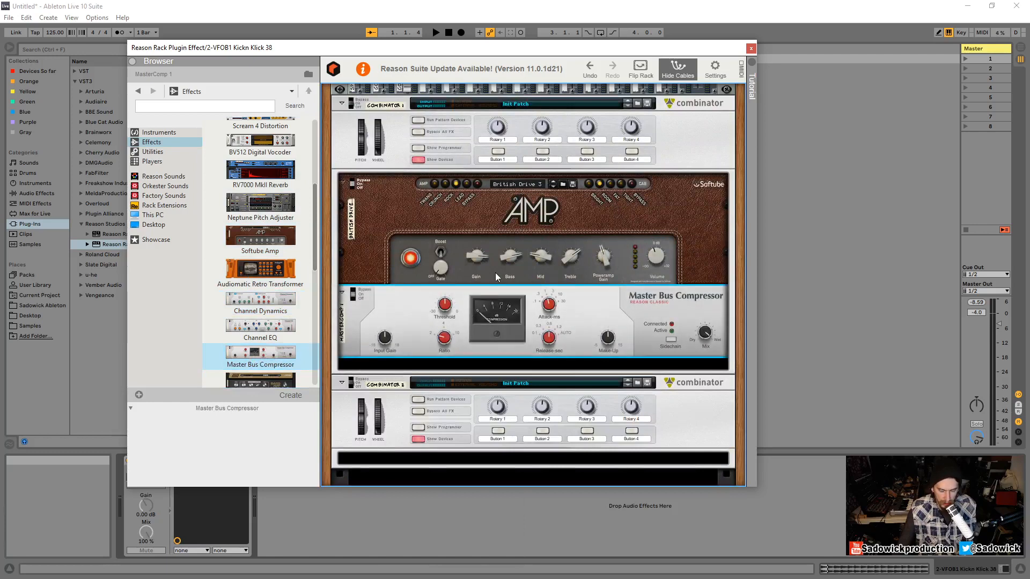
pyautogui.click(650, 72)
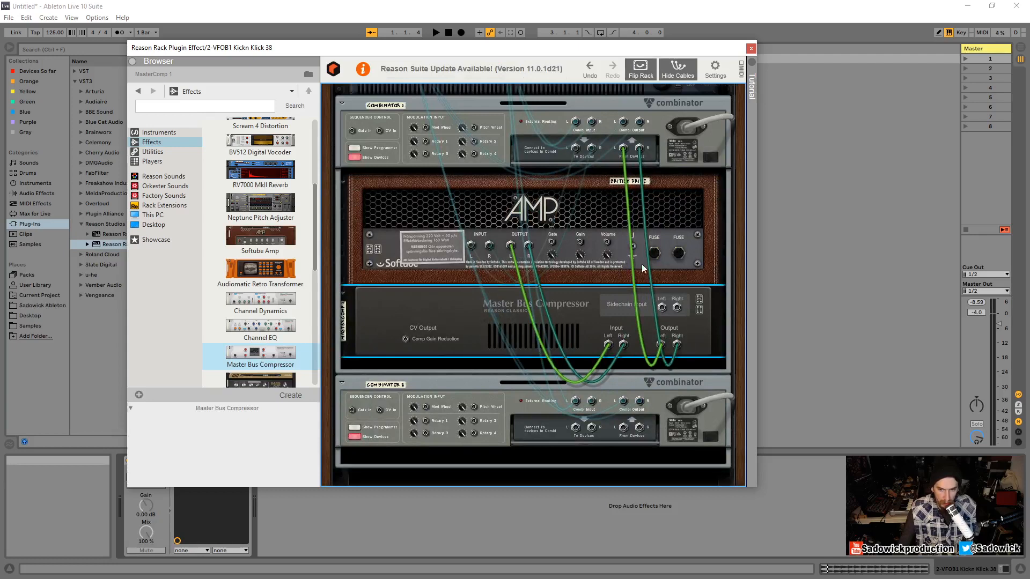
pyautogui.click(603, 185)
pyautogui.click(597, 301)
pyautogui.click(587, 193)
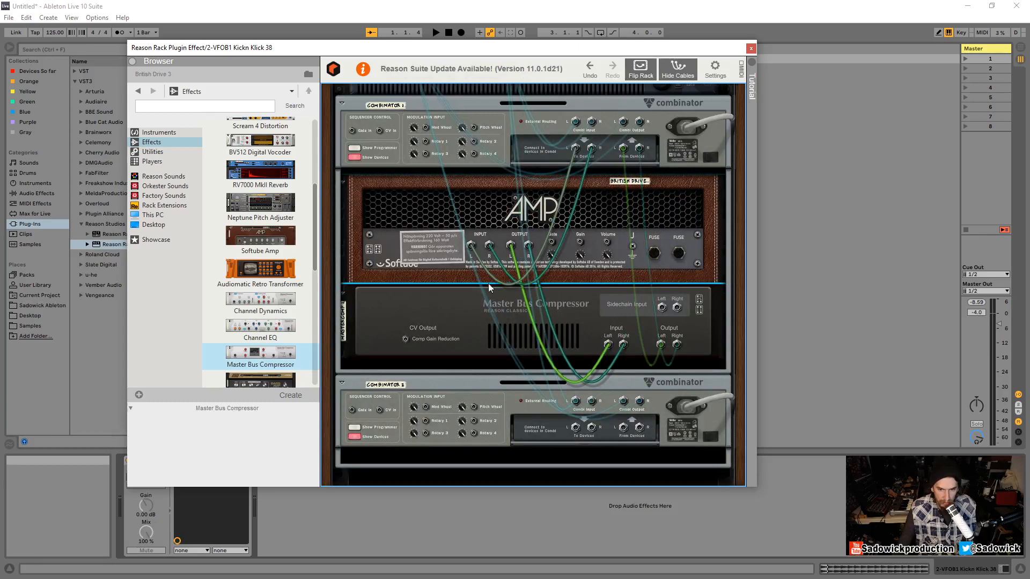
pyautogui.click(606, 311)
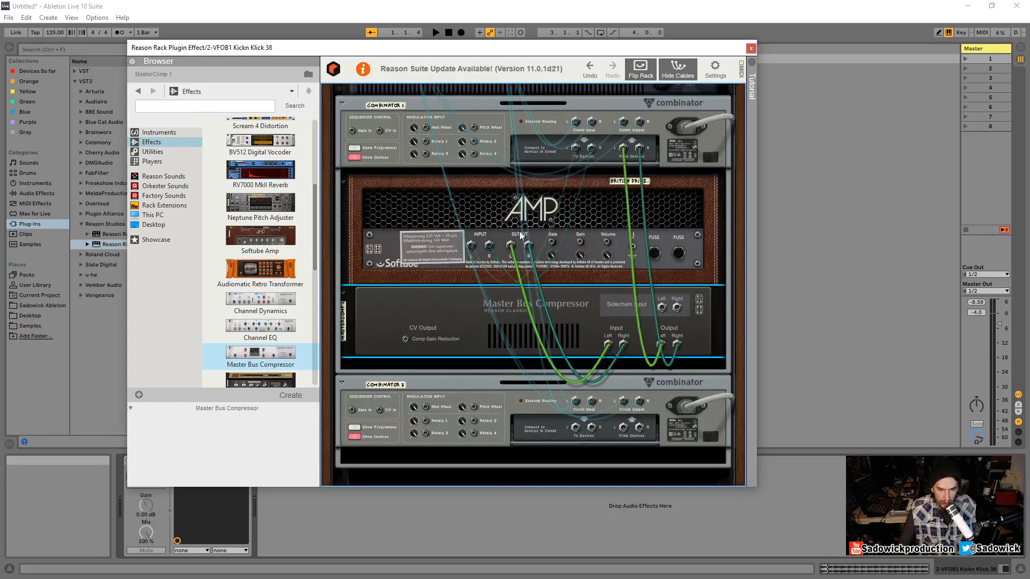
pyautogui.scroll(5, 540, 291)
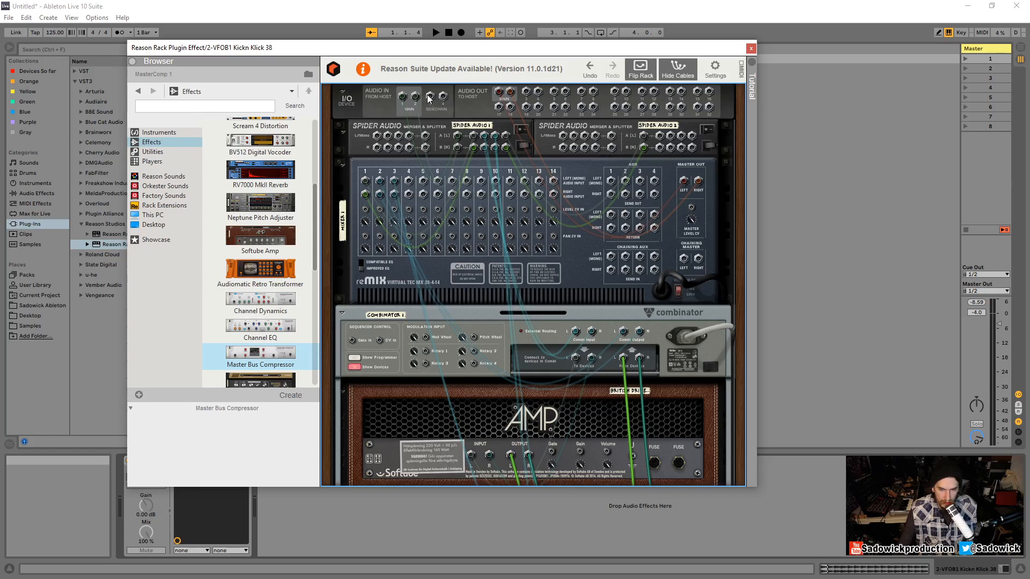
# Check the Reason Rack Plugin Effect's available sidechain sources and close the rack window
pyautogui.moveTo(376, 48); pyautogui.dragTo(583, 49)
pyautogui.click(140, 477)
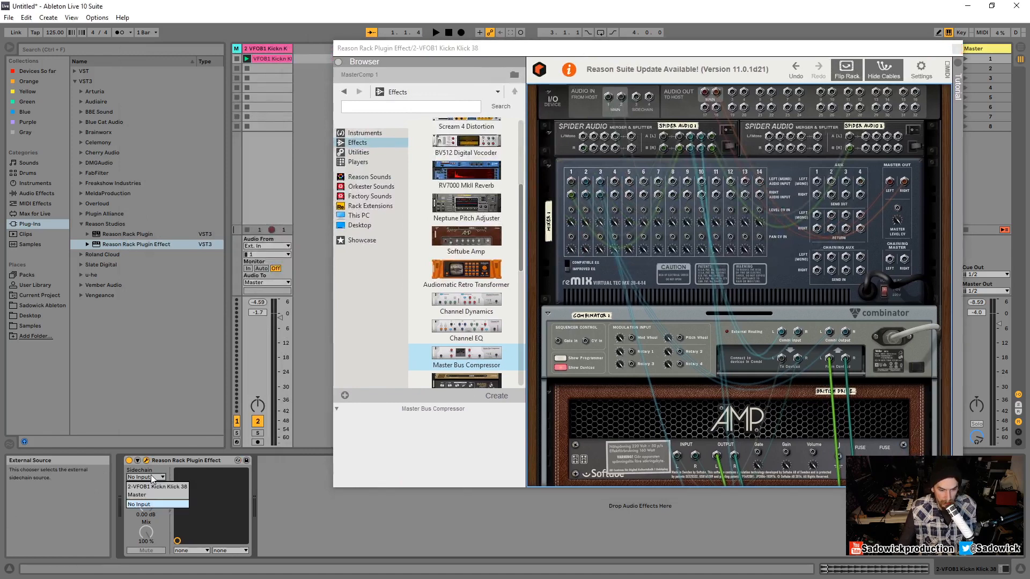
pyautogui.click(164, 471)
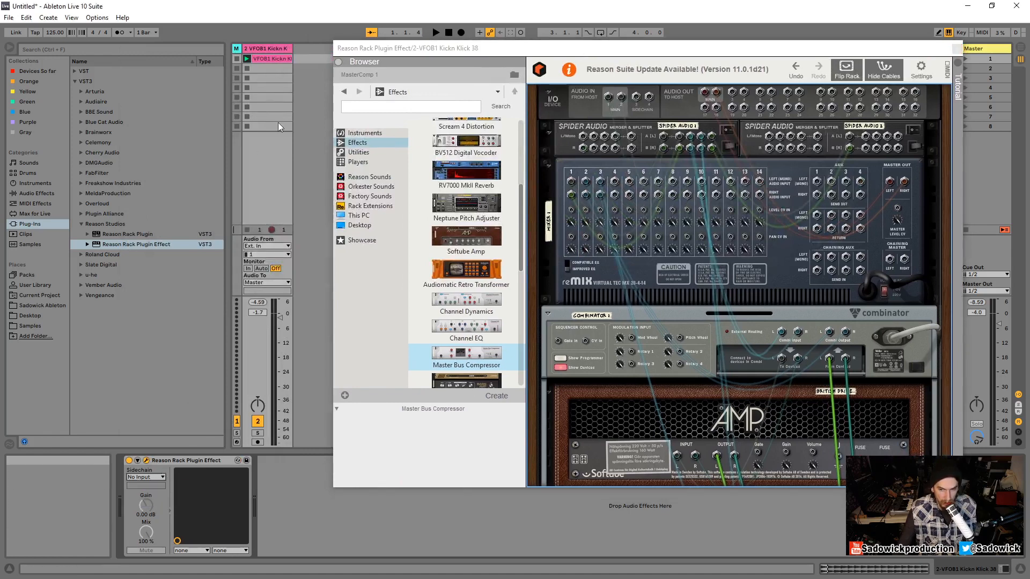
pyautogui.click(664, 51)
pyautogui.moveTo(664, 52); pyautogui.dragTo(644, 49)
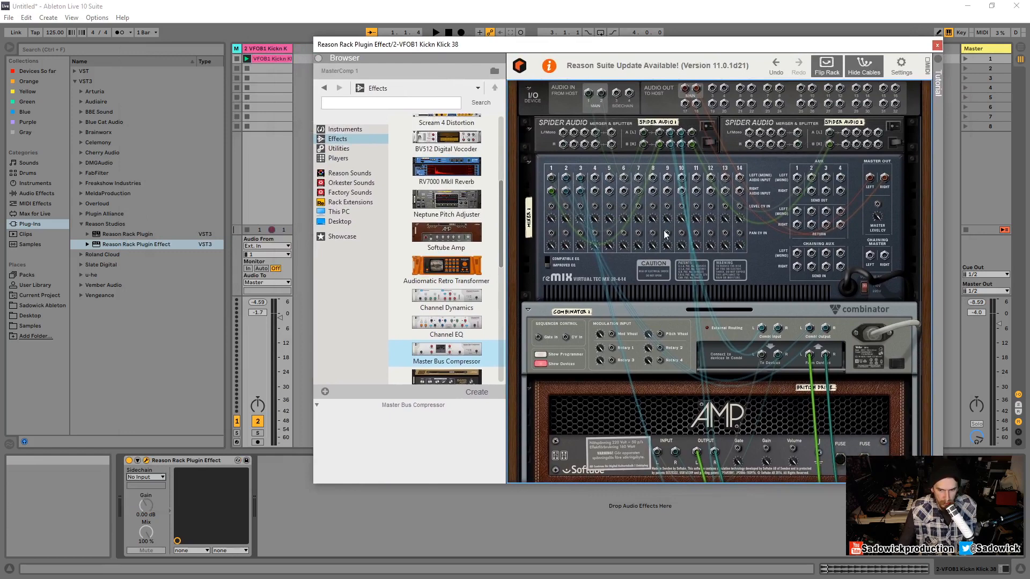
pyautogui.press('Tab')
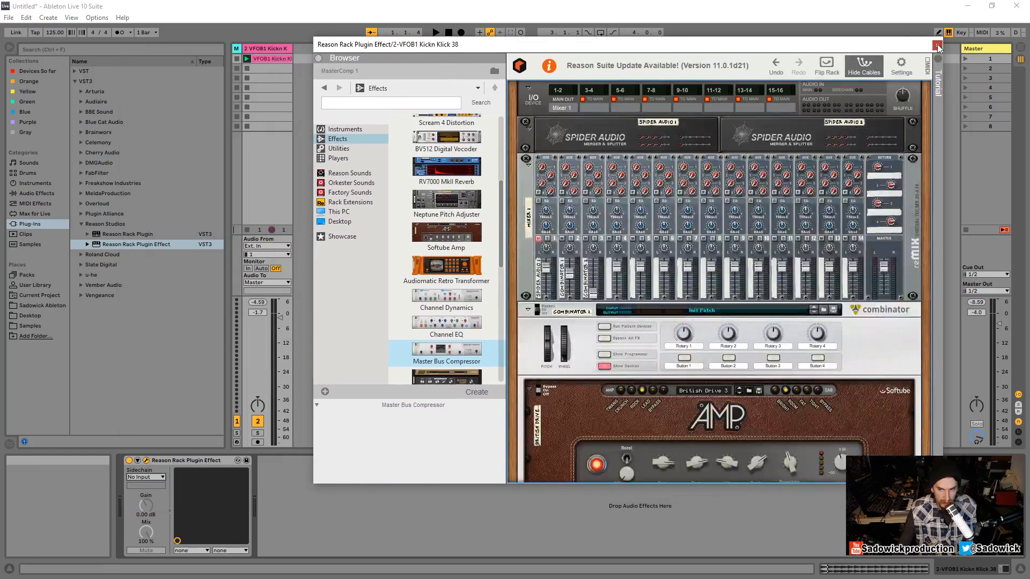
pyautogui.click(936, 45)
# Insert a new audio track beside the kick track and place a duplicate of the kick clip in its first slot
pyautogui.rightClick(271, 48)
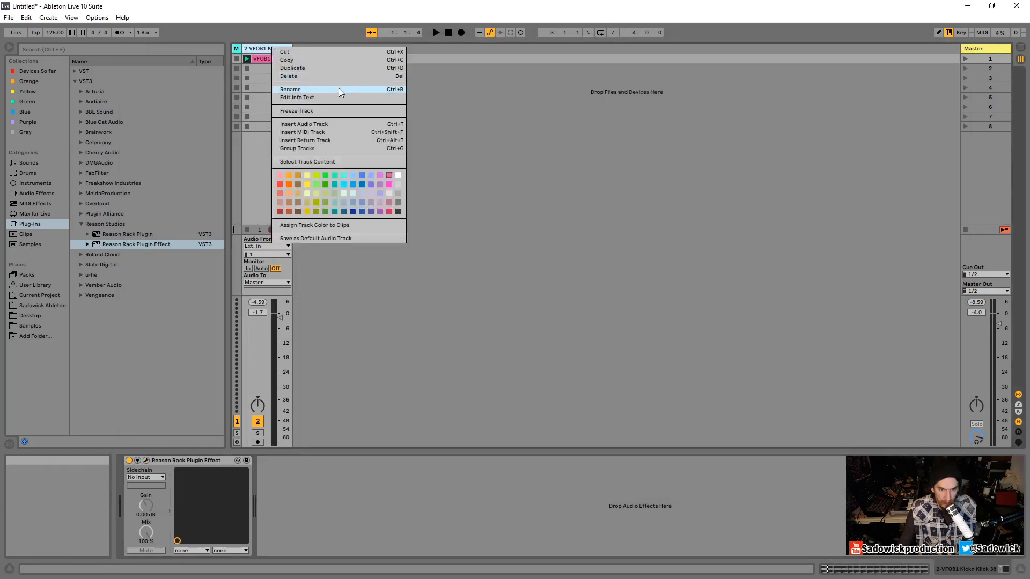
pyautogui.click(258, 45)
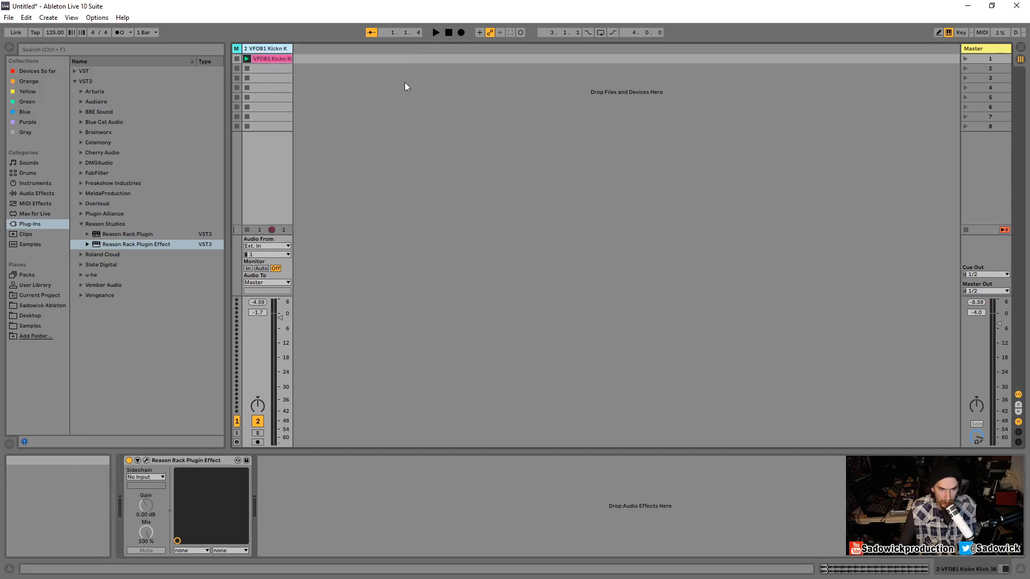
pyautogui.rightClick(322, 74)
pyautogui.click(389, 79)
pyautogui.rightClick(273, 59)
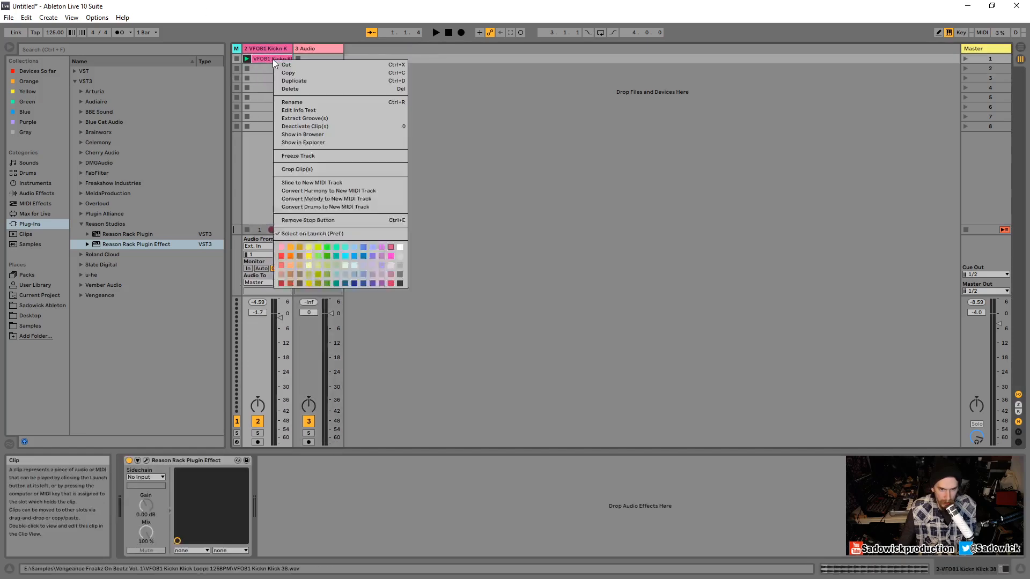
pyautogui.click(294, 80)
pyautogui.moveTo(268, 69); pyautogui.dragTo(308, 64)
# Open the copied kick clip's sample settings, stop the original clip and launch the copy
pyautogui.doubleClick(319, 60)
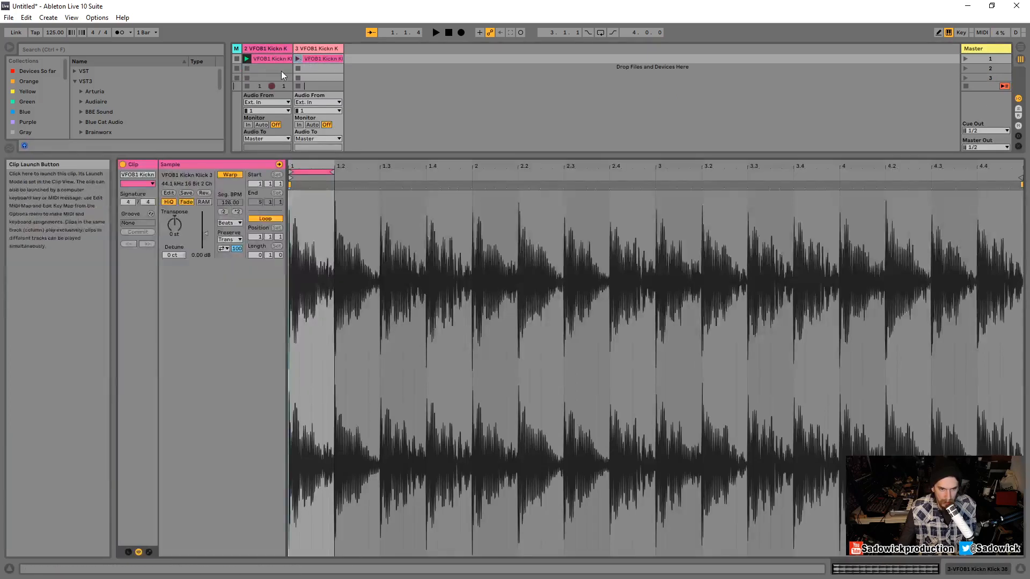
pyautogui.click(248, 86)
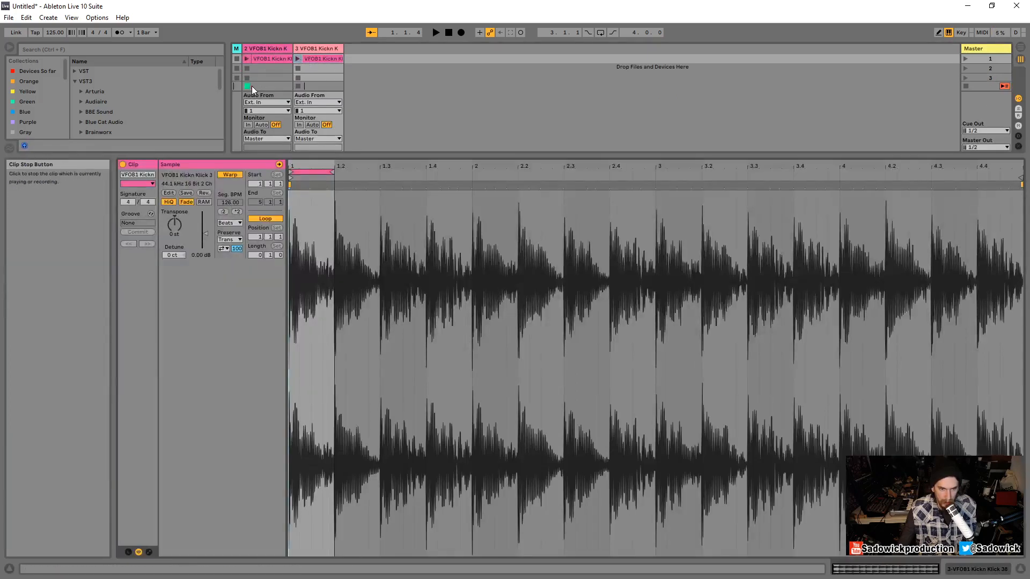
pyautogui.click(297, 58)
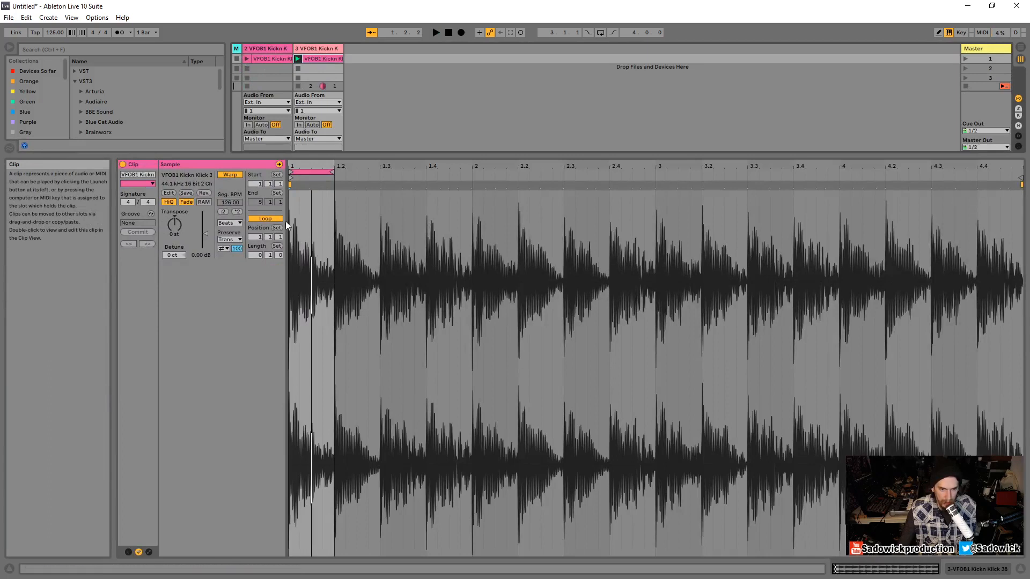
# Set the copied clip's Beats warp to preserve 1/4 divisions with transient looping off
pyautogui.click(227, 222)
pyautogui.click(226, 233)
pyautogui.click(229, 239)
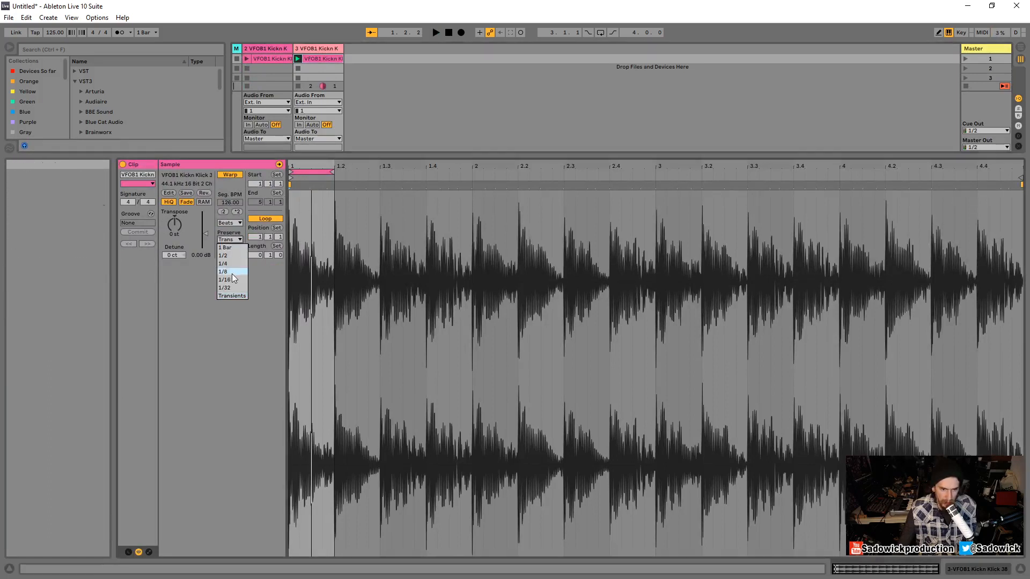
pyautogui.click(229, 264)
pyautogui.click(225, 250)
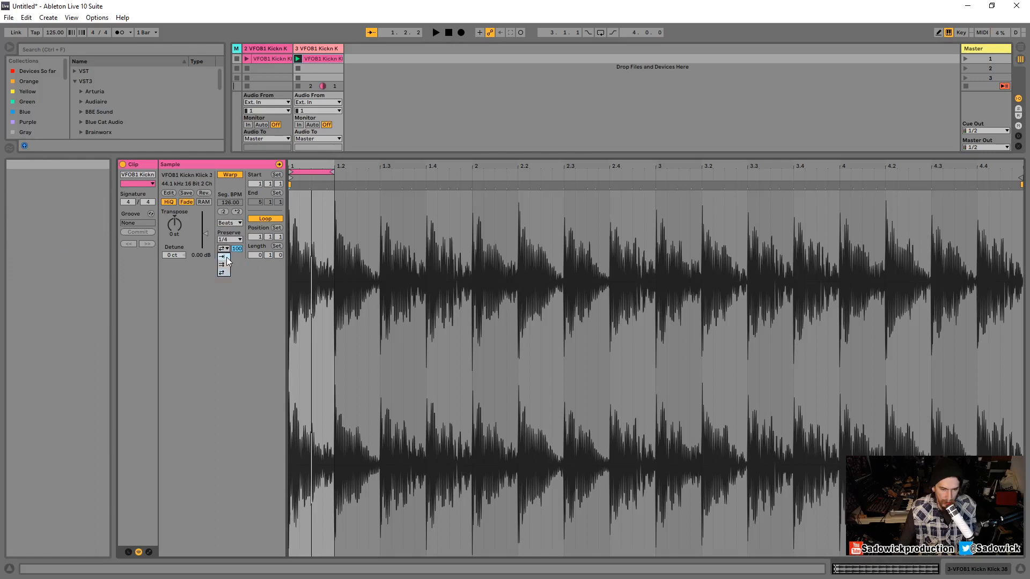
pyautogui.click(225, 257)
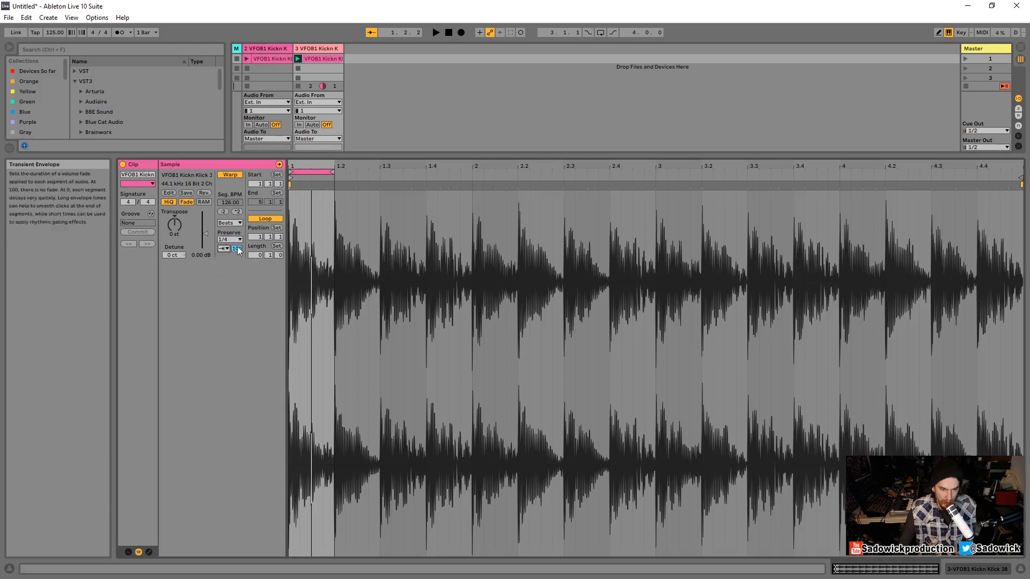
# Lower the copied clip's transient envelope to 21 while auditioning the shortened kick
pyautogui.moveTo(236, 248); pyautogui.dragTo(236, 261)
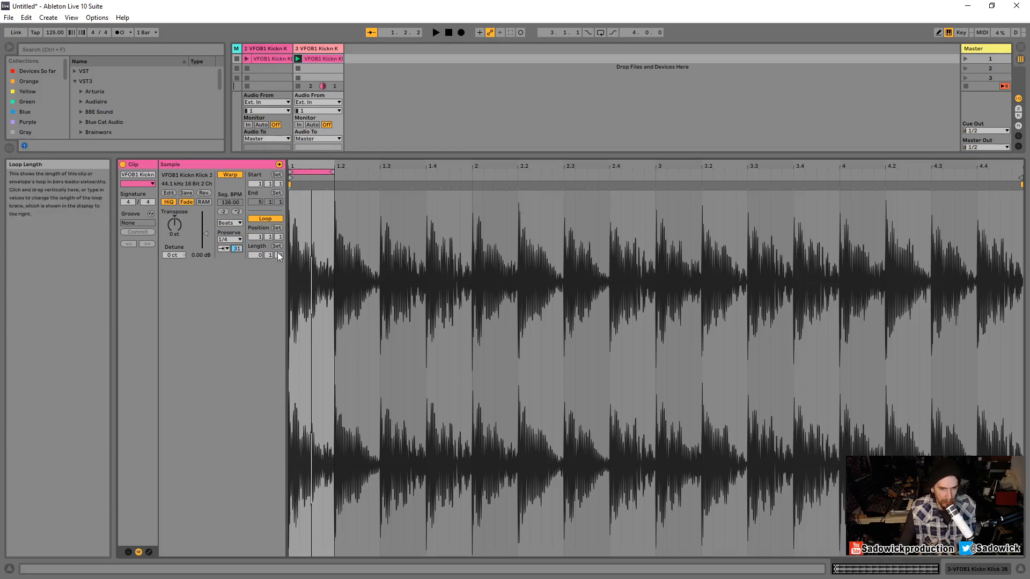
pyautogui.press('space')
pyautogui.moveTo(236, 248); pyautogui.dragTo(236, 254)
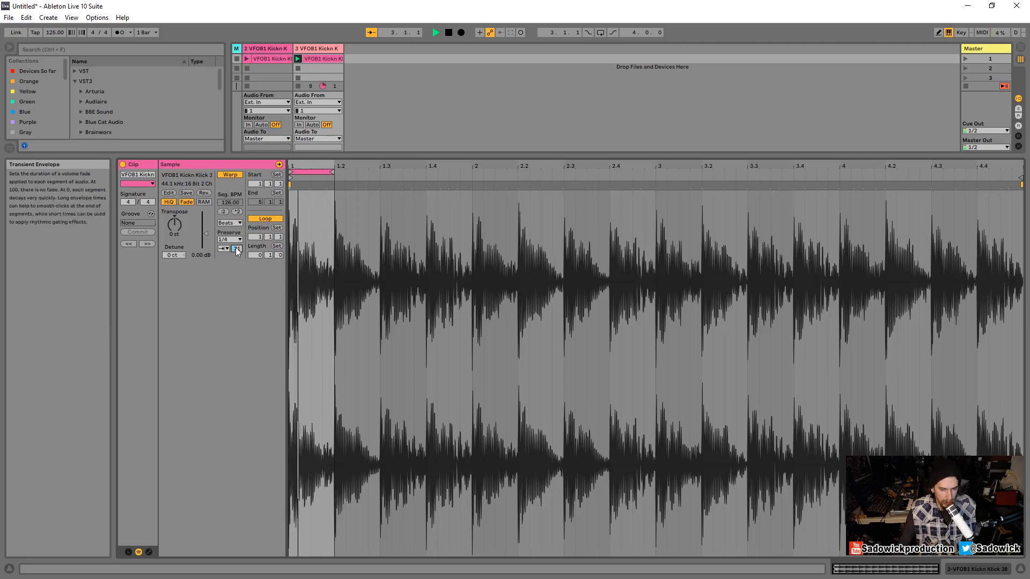
pyautogui.press('space')
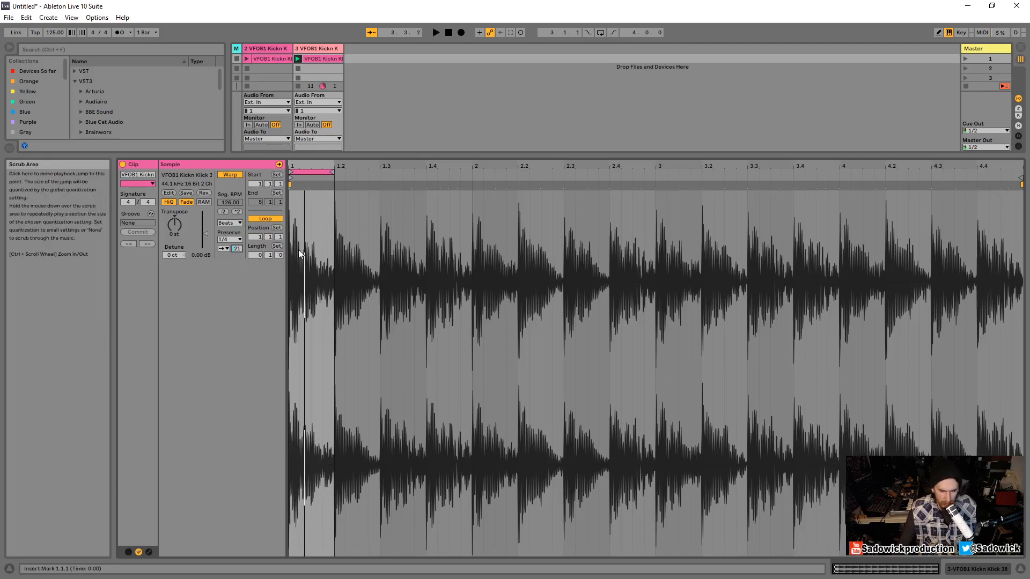
pyautogui.press('space')
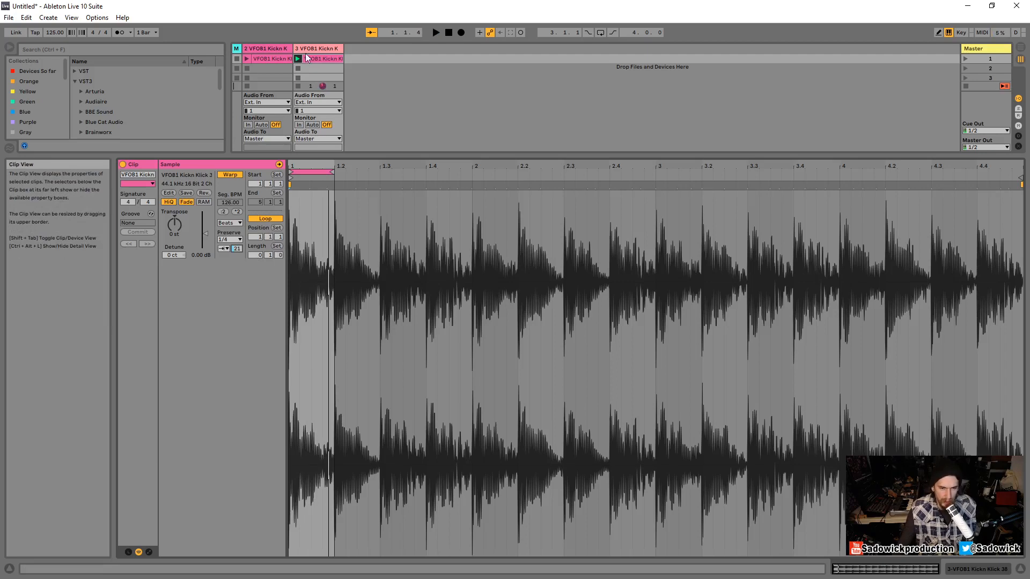
# Mute the copied kick track and rename it "sidechain kick"
pyautogui.moveTo(343, 158); pyautogui.dragTo(343, 436)
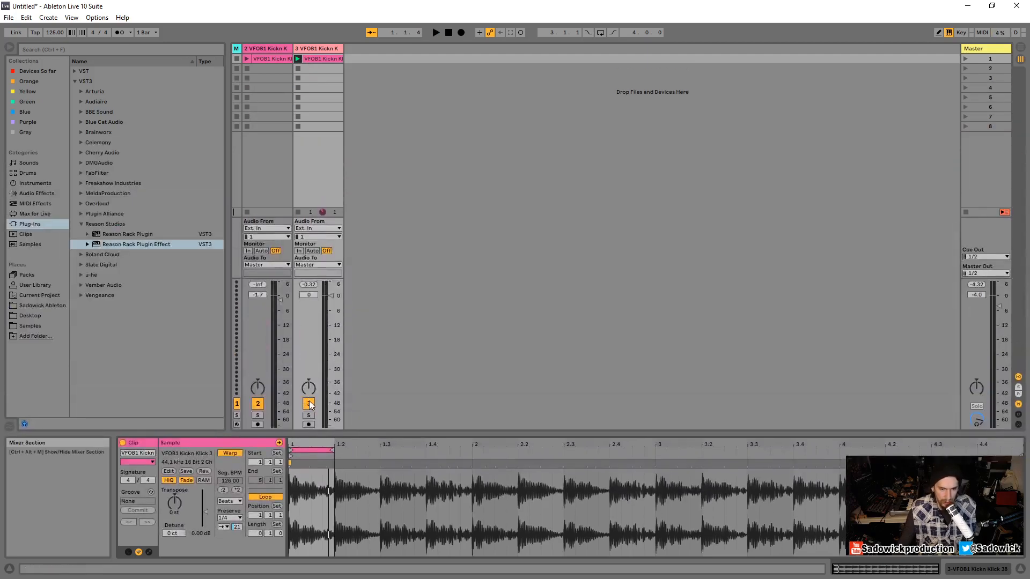
pyautogui.click(310, 404)
pyautogui.rightClick(315, 51)
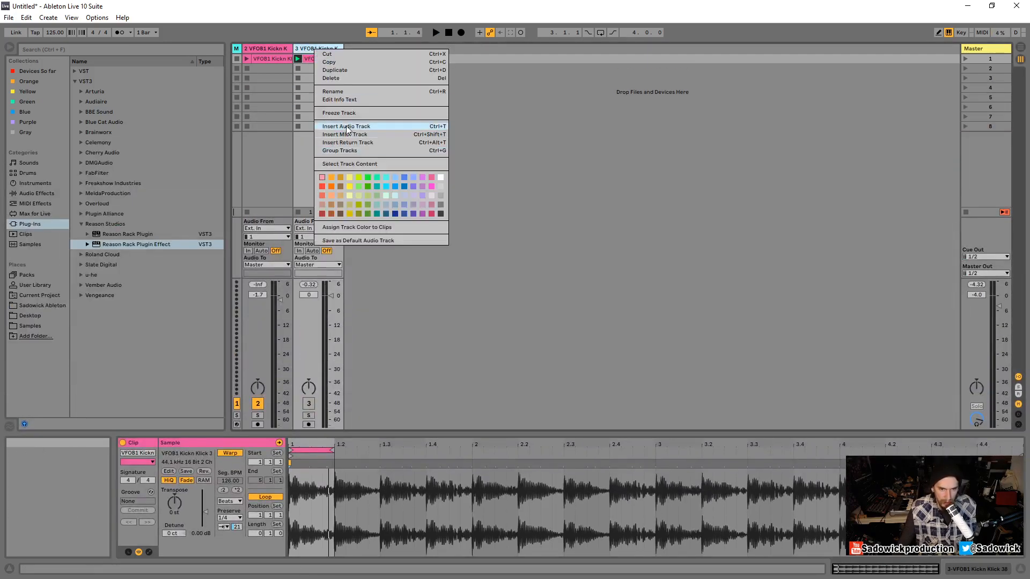
pyautogui.click(343, 92)
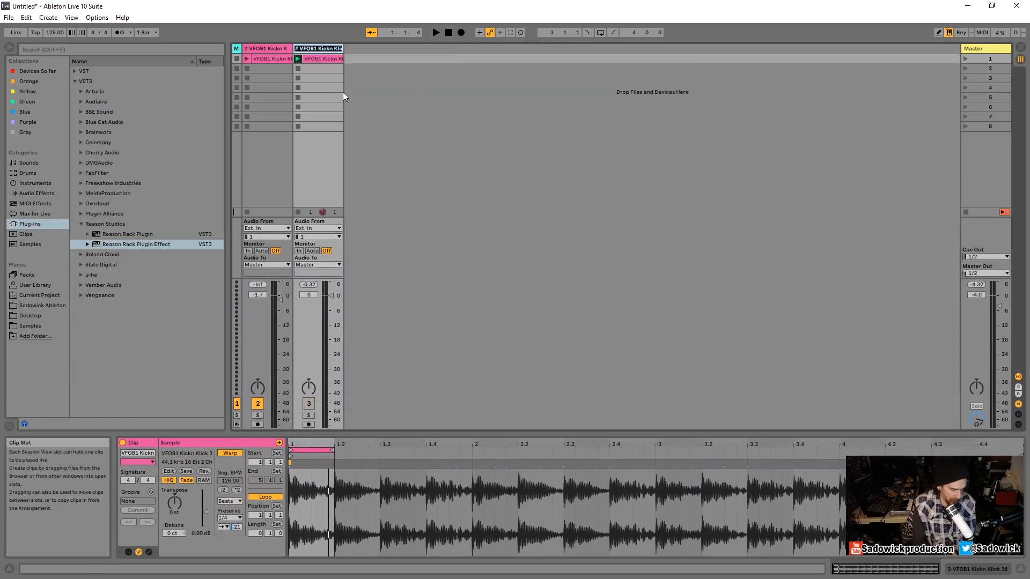
pyautogui.write('sidecgauib=')
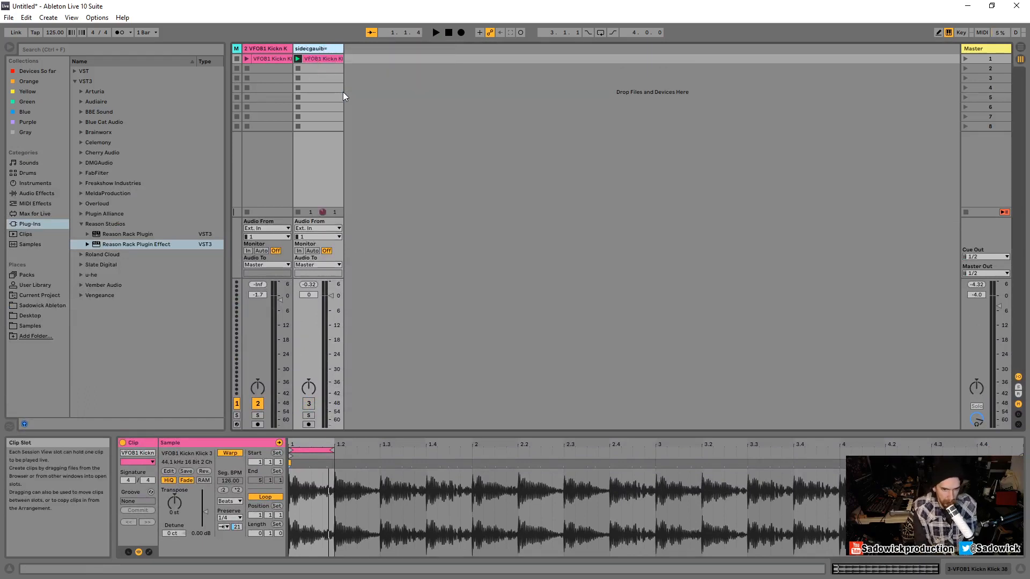
pyautogui.press('BackSpace')
pyautogui.press('BackSpace')
pyautogui.press('BackSpace')
pyautogui.press('BackSpace')
pyautogui.press('BackSpace')
pyautogui.press('BackSpace')
pyautogui.press('BackSpace')
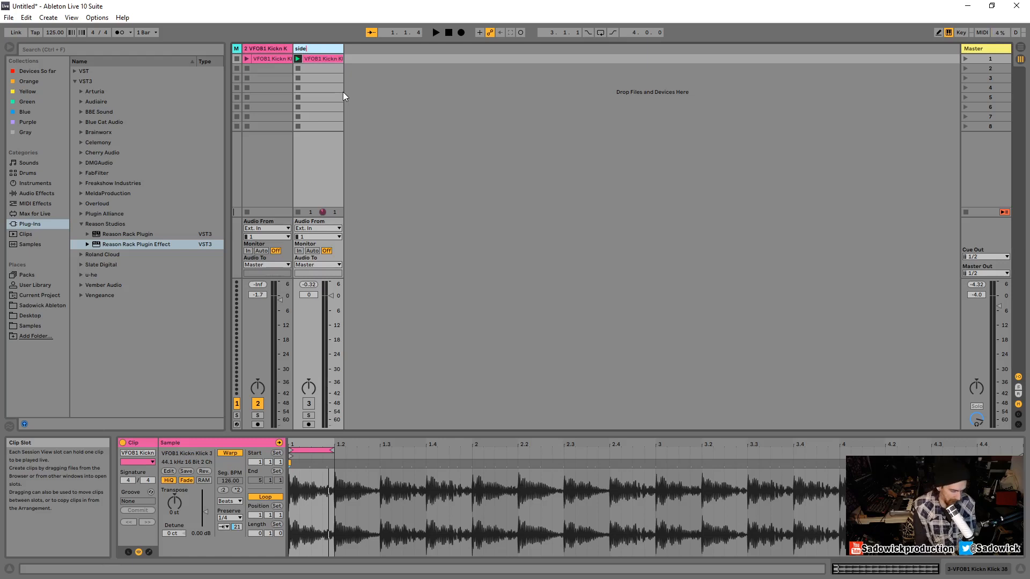
pyautogui.write('chain')
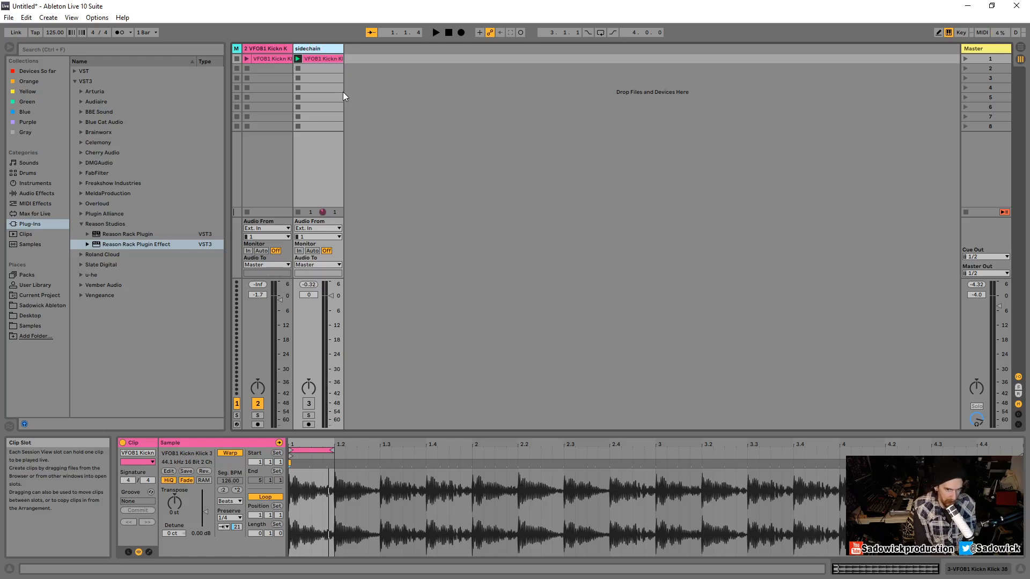
pyautogui.write(' kick')
pyautogui.press('Return')
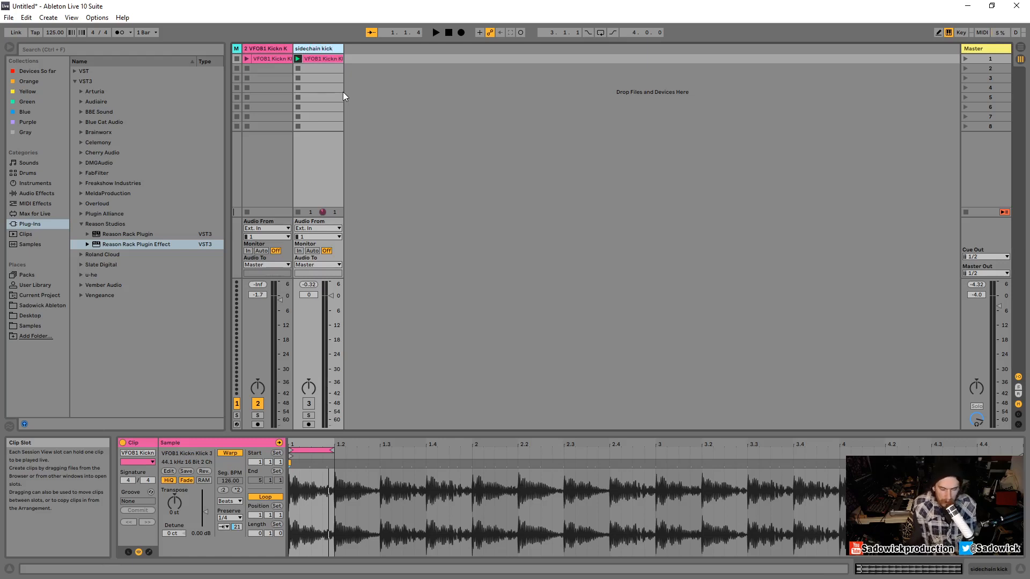
# Move the sidechain kick track to the first position and choose it as the original kick track's plugin sidechain source
pyautogui.moveTo(317, 48); pyautogui.dragTo(252, 48)
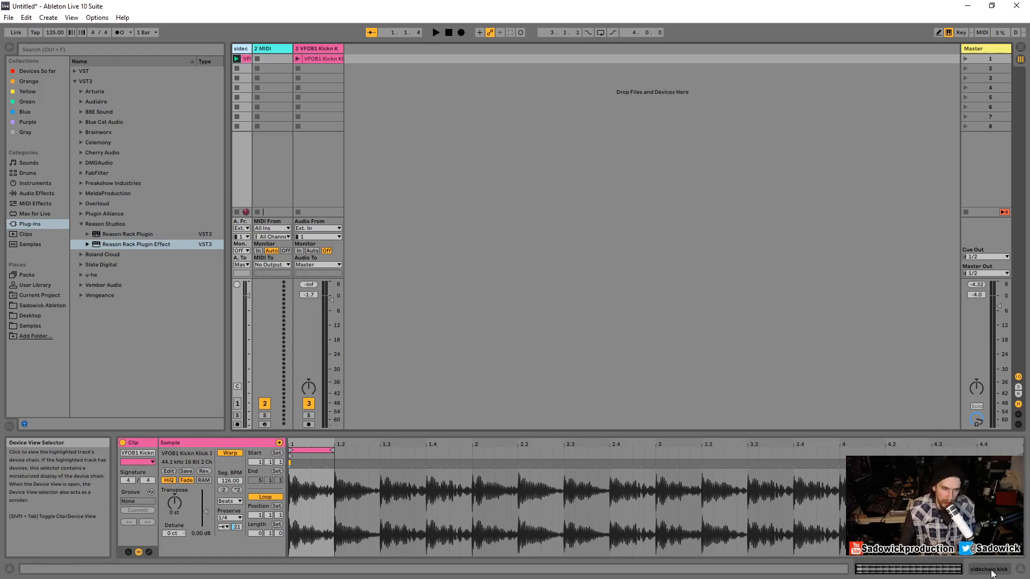
pyautogui.click(323, 48)
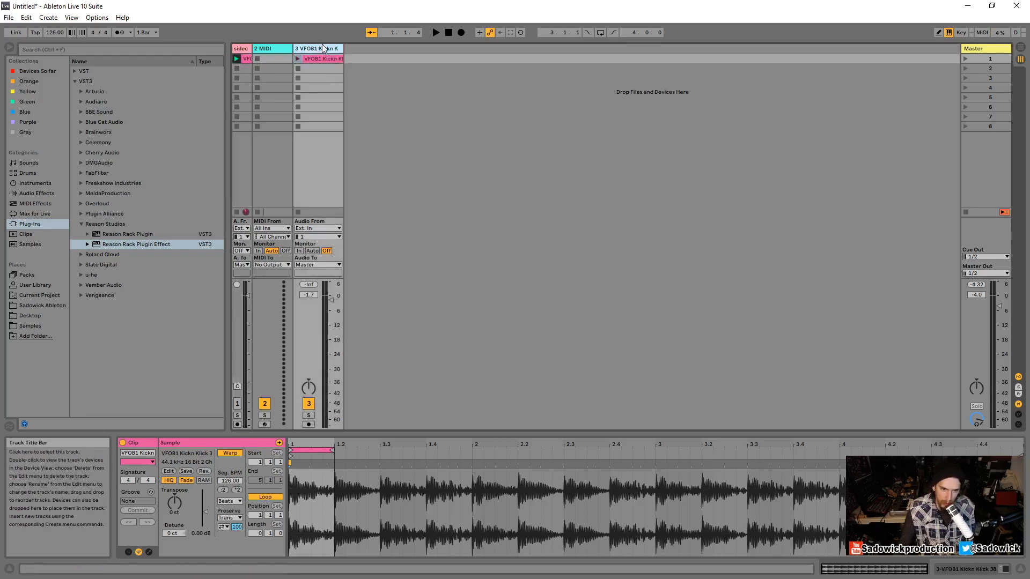
pyautogui.click(901, 569)
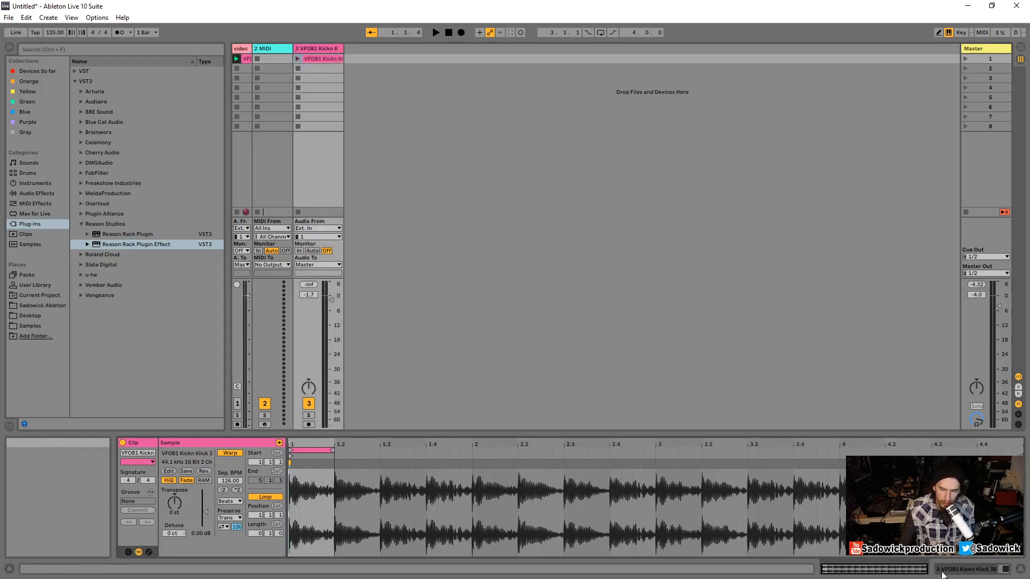
pyautogui.click(942, 572)
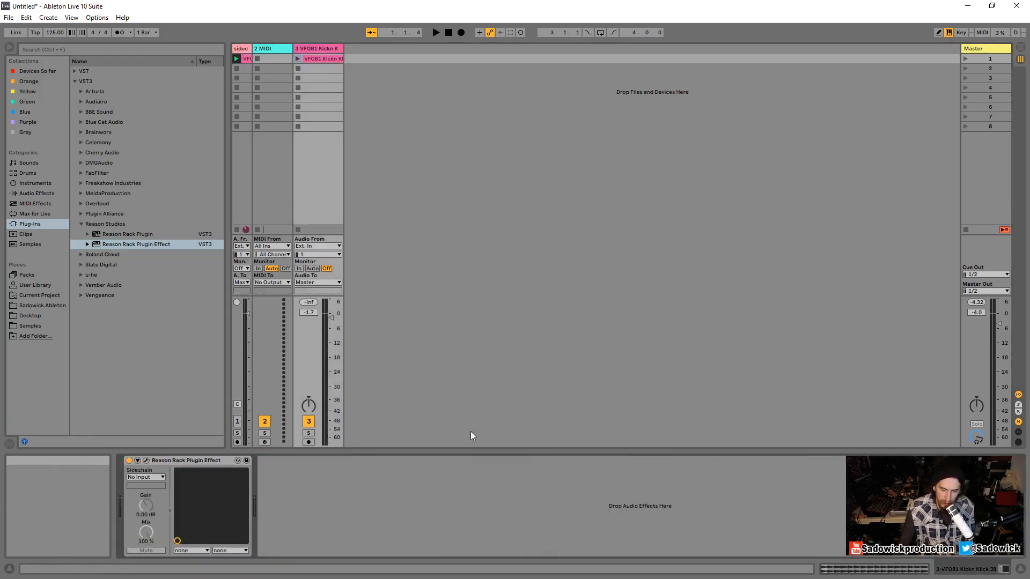
pyautogui.click(139, 477)
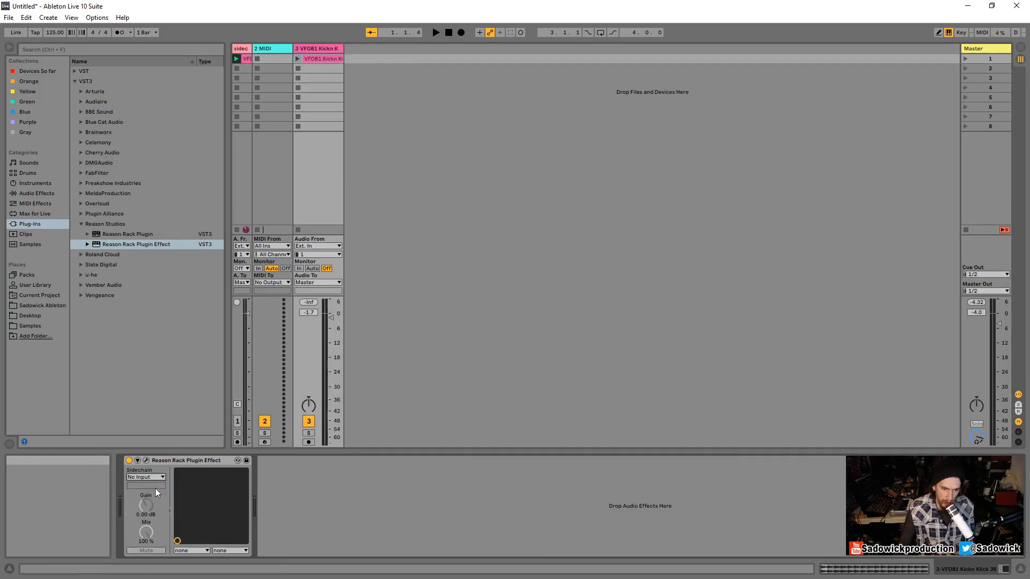
pyautogui.click(155, 488)
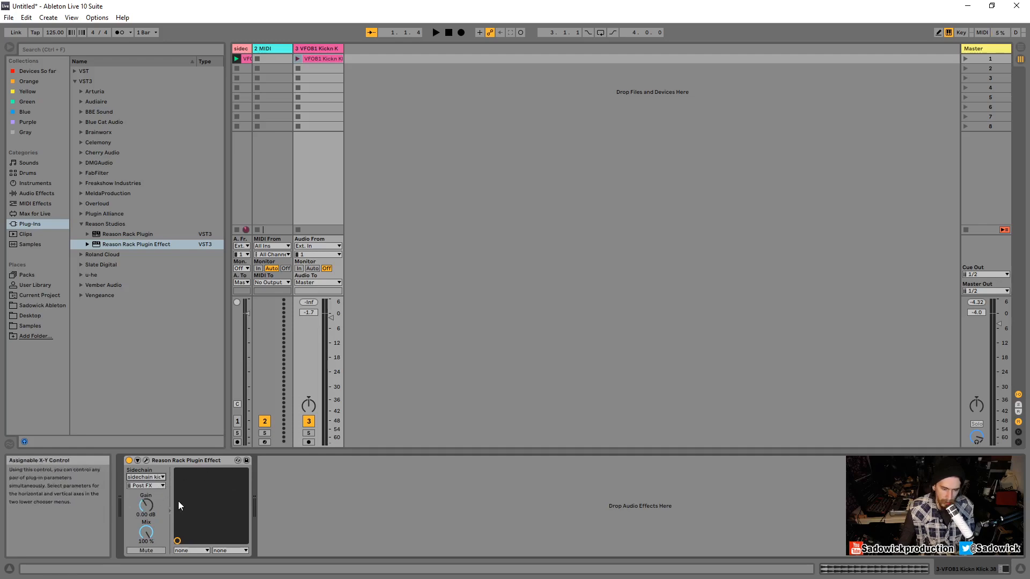
# Reopen the rack and cable the host's sidechain audio input to the Master Bus Compressor's sidechain input in Combinator 1
pyautogui.click(145, 460)
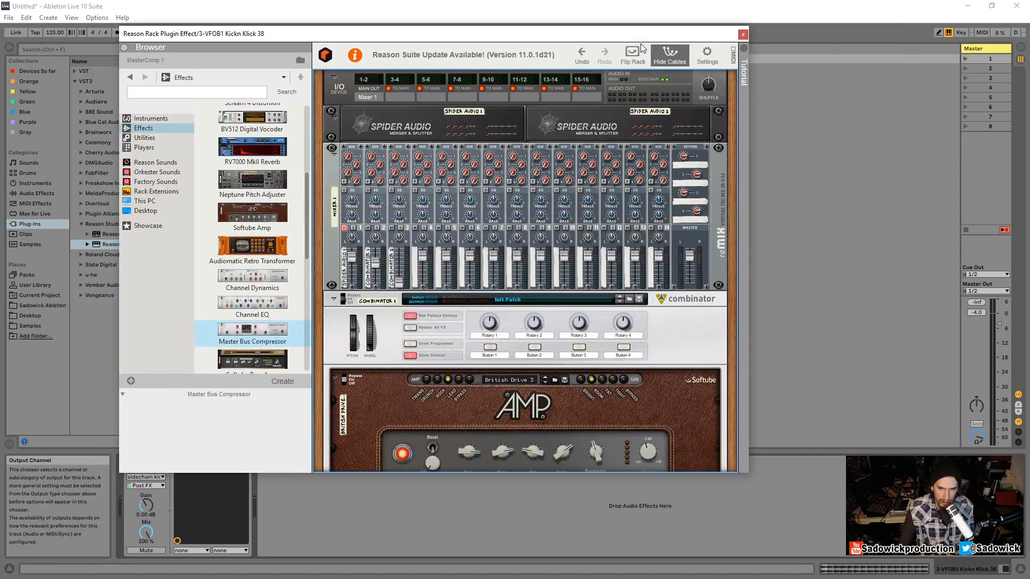
pyautogui.moveTo(621, 32); pyautogui.dragTo(820, 44)
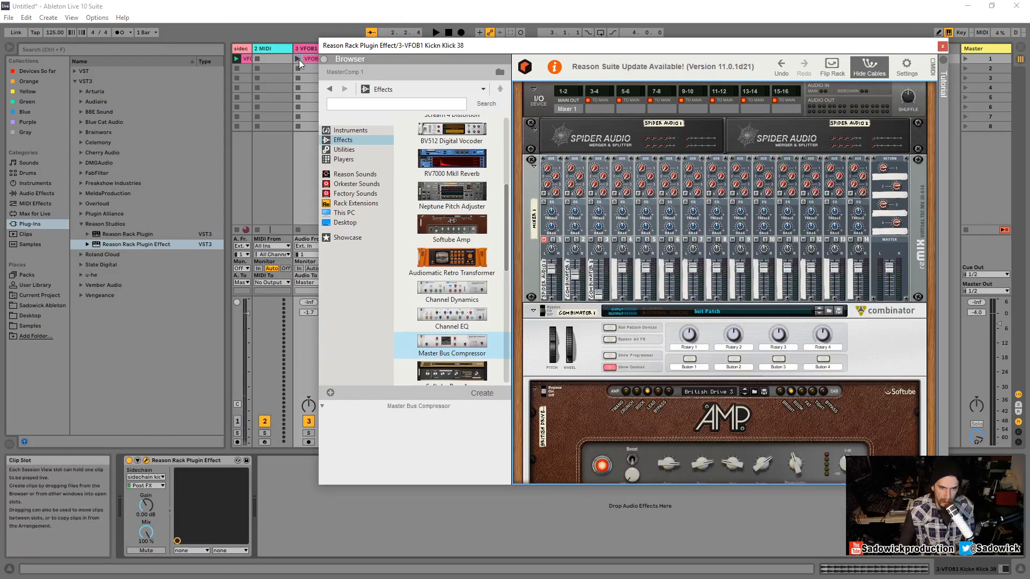
pyautogui.moveTo(572, 47); pyautogui.dragTo(382, 43)
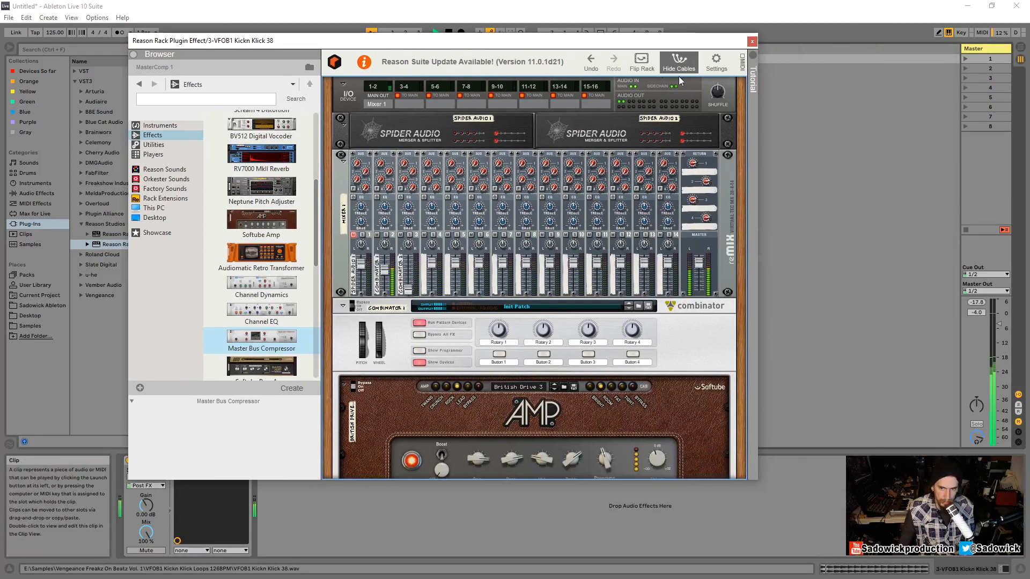
pyautogui.click(642, 62)
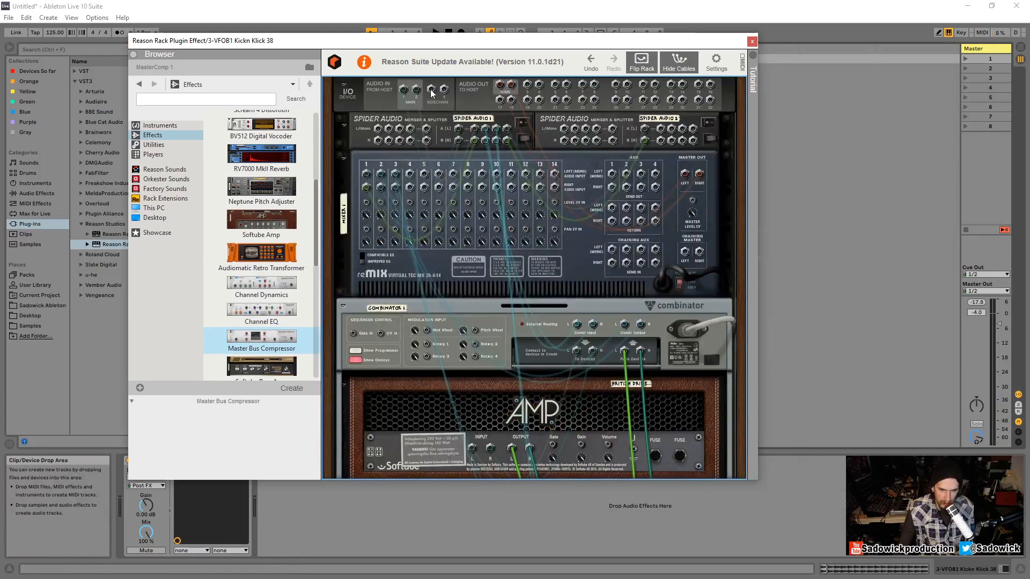
pyautogui.moveTo(432, 91); pyautogui.dragTo(664, 373)
pyautogui.click(644, 61)
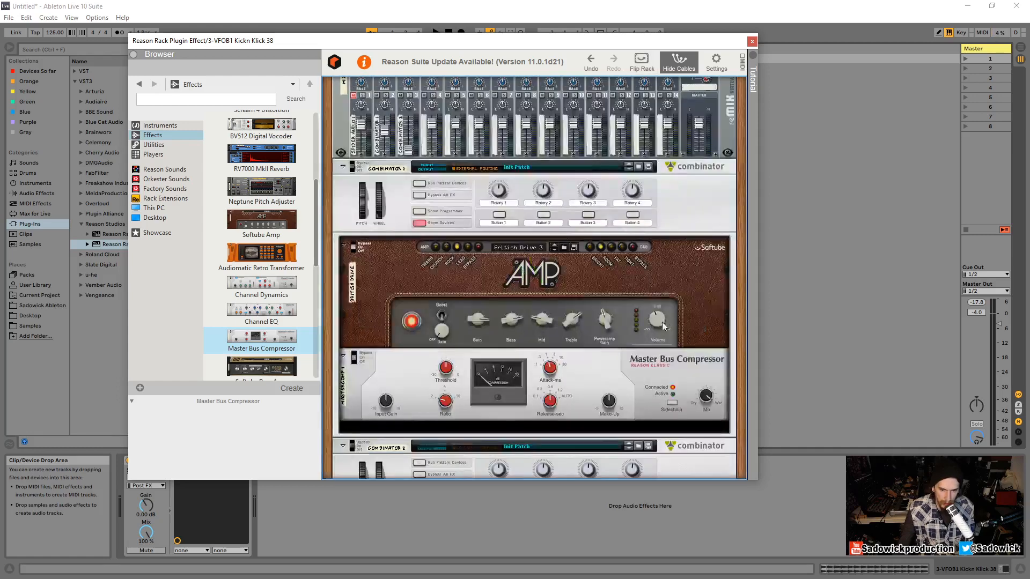
# Activate the sidechain on the Master Bus Compressor, start playback to audition it, and collapse Combinator 2
pyautogui.click(673, 400)
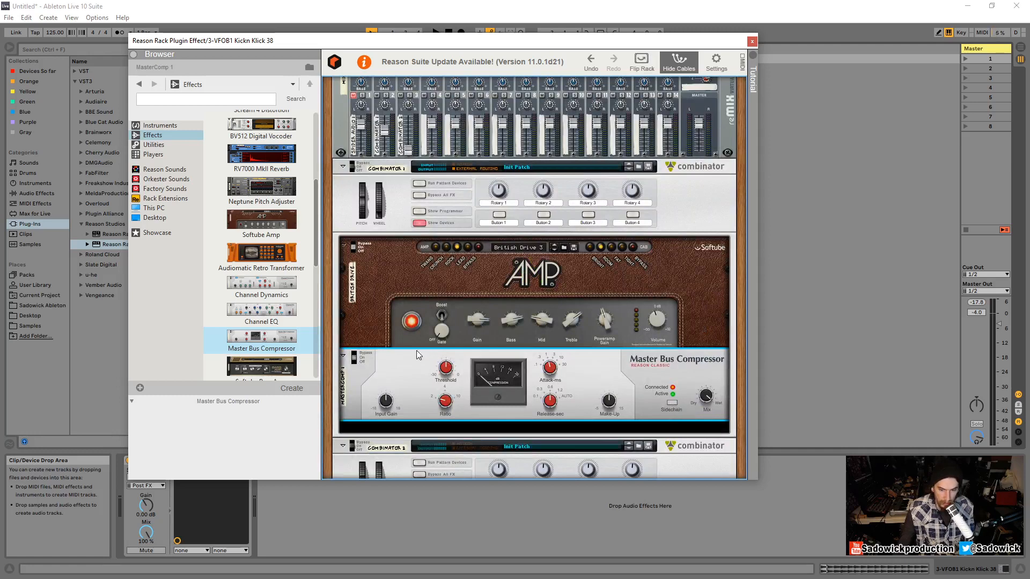
pyautogui.scroll(3, 394, 204)
pyautogui.scroll(-6, 403, 206)
pyautogui.press('space')
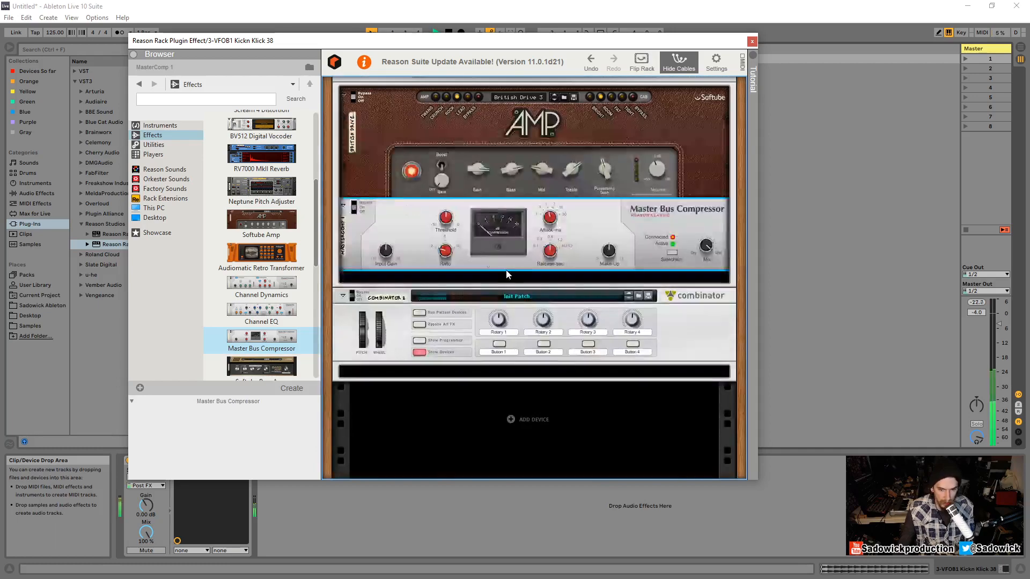
pyautogui.scroll(4, 502, 268)
pyautogui.scroll(-3, 497, 361)
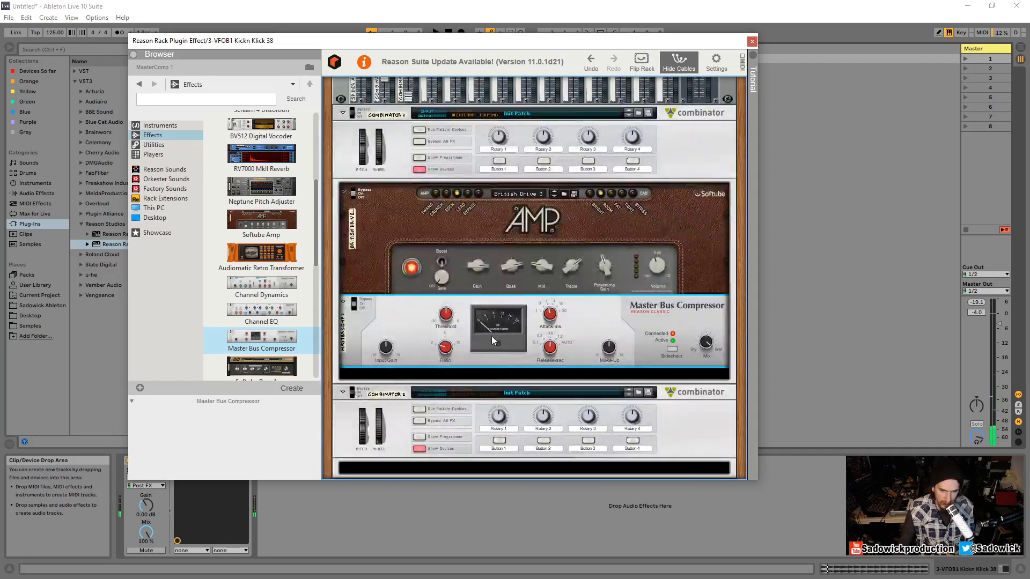
pyautogui.click(340, 397)
pyautogui.click(342, 393)
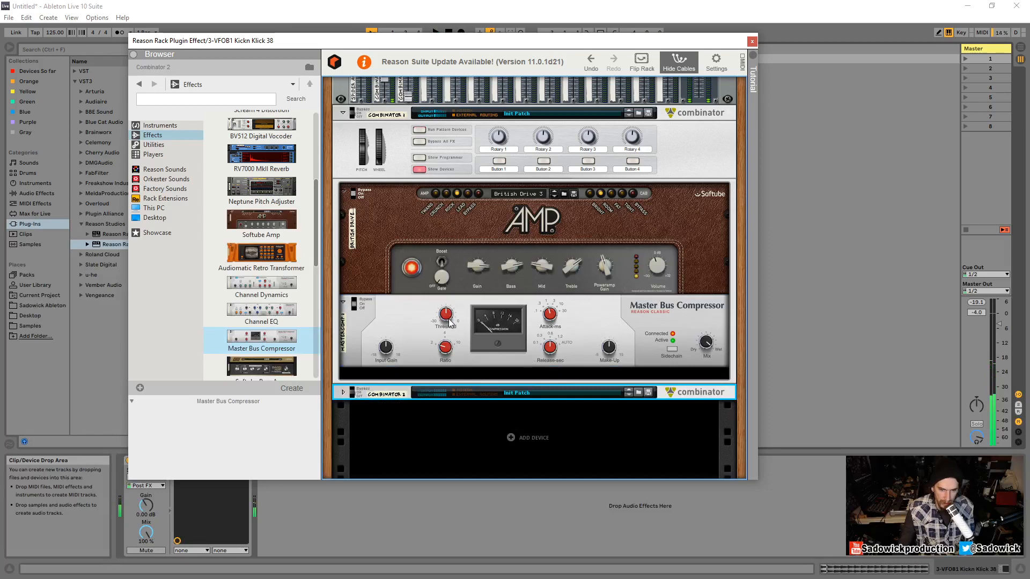
# Lower the Master Bus Compressor's threshold and raise its input gain to 10.68 dB while auditioning the kick
pyautogui.click(541, 333)
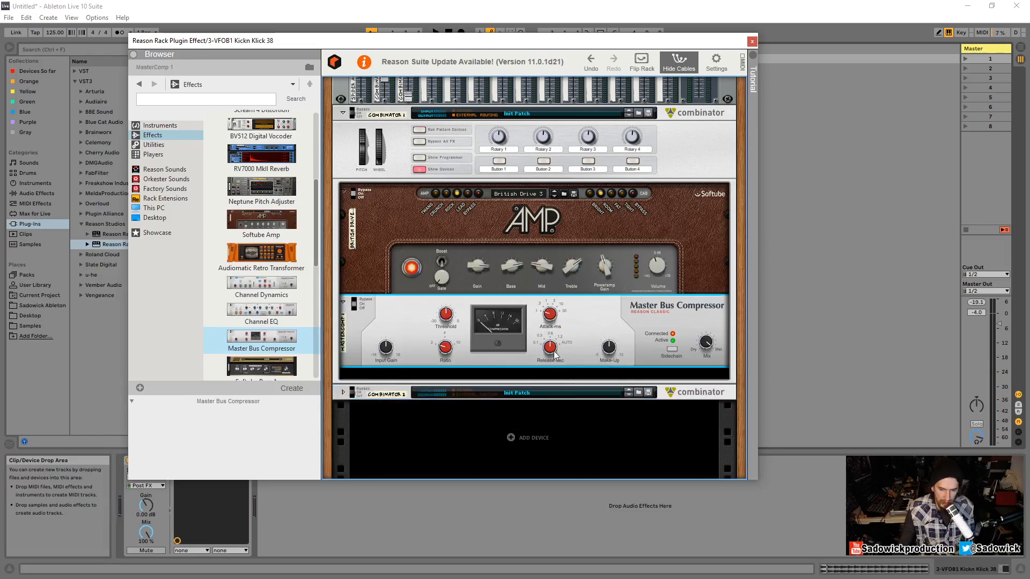
pyautogui.press('space')
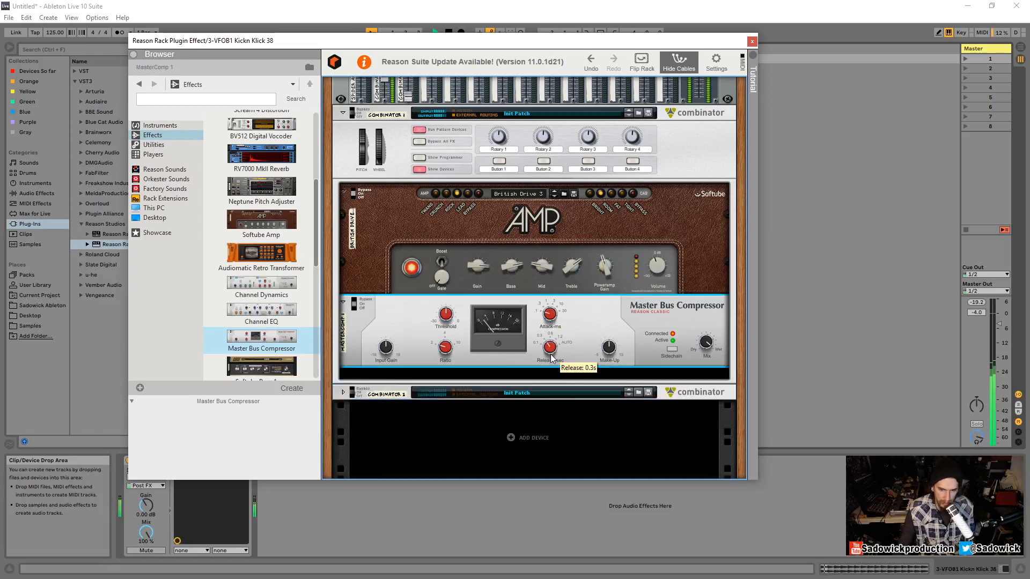
pyautogui.press('space')
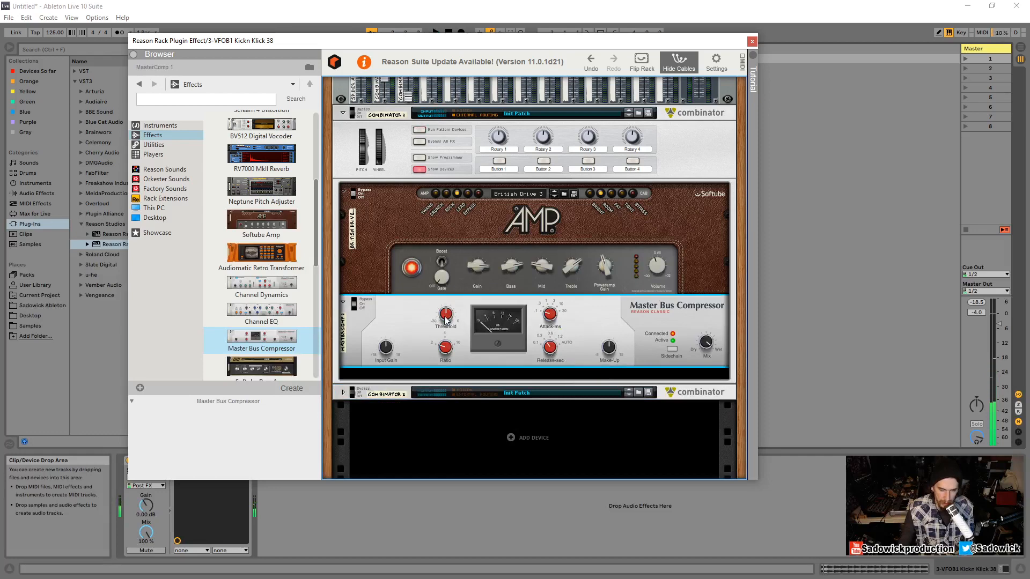
pyautogui.moveTo(444, 315); pyautogui.dragTo(452, 343)
pyautogui.press('space')
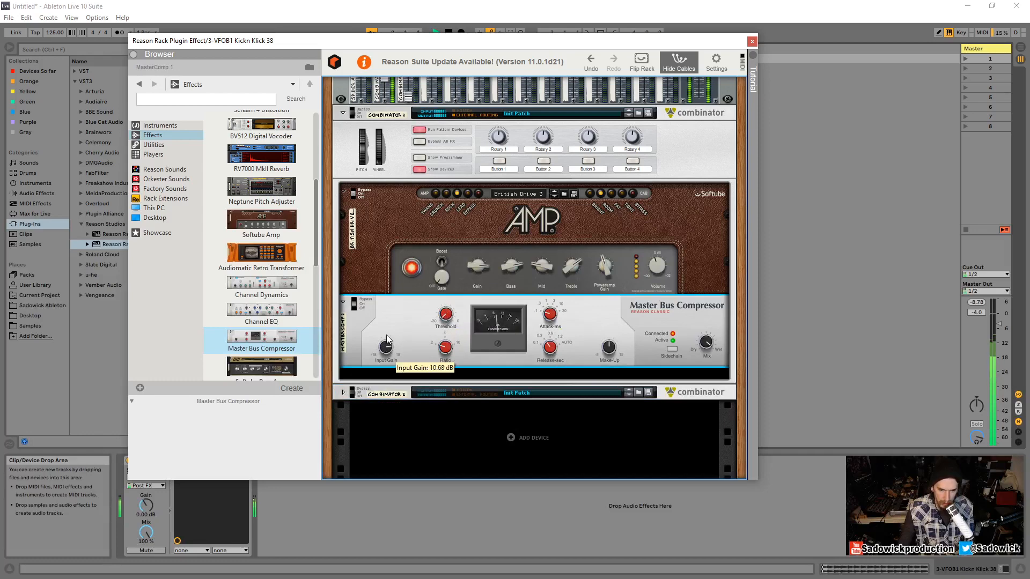
pyautogui.moveTo(389, 352); pyautogui.dragTo(387, 342)
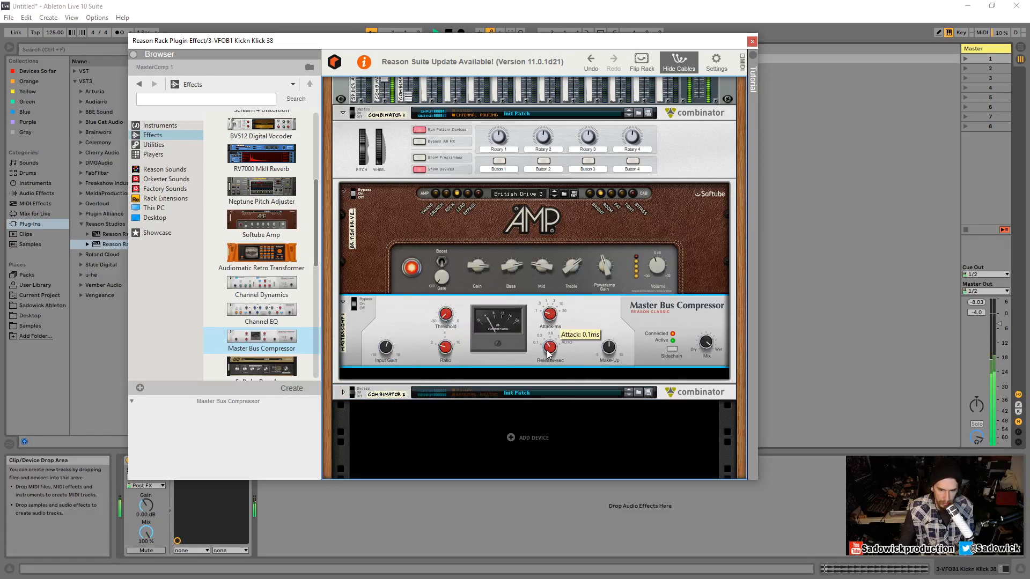
# Set the Master Bus Compressor's attack to 0.1 ms and adjust its release, checking the pumping in playback
pyautogui.moveTo(546, 351)
pyautogui.mouseDown()
pyautogui.moveTo(551, 404)
pyautogui.moveTo(546, 352)
pyautogui.mouseUp()
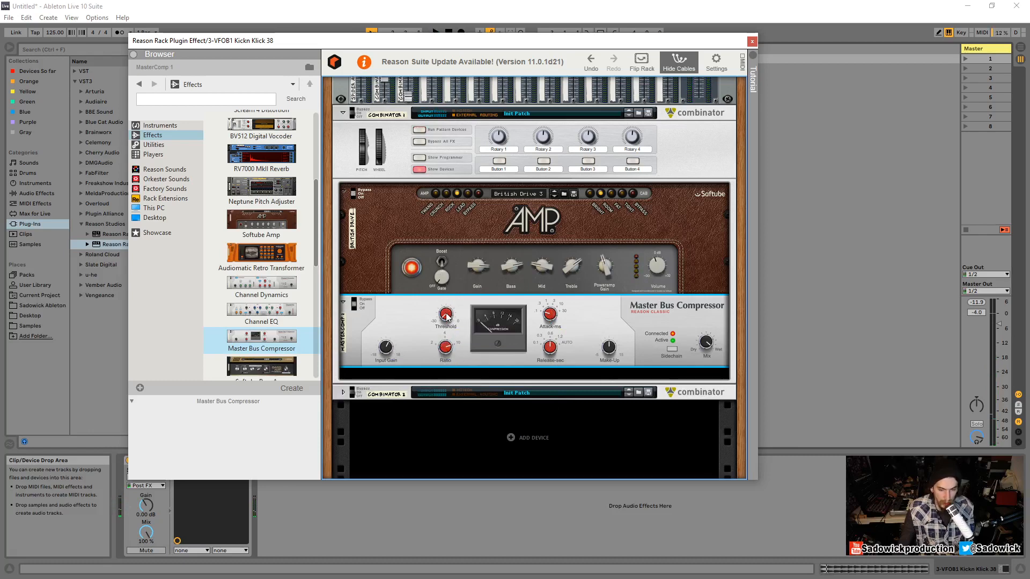
pyautogui.press('space')
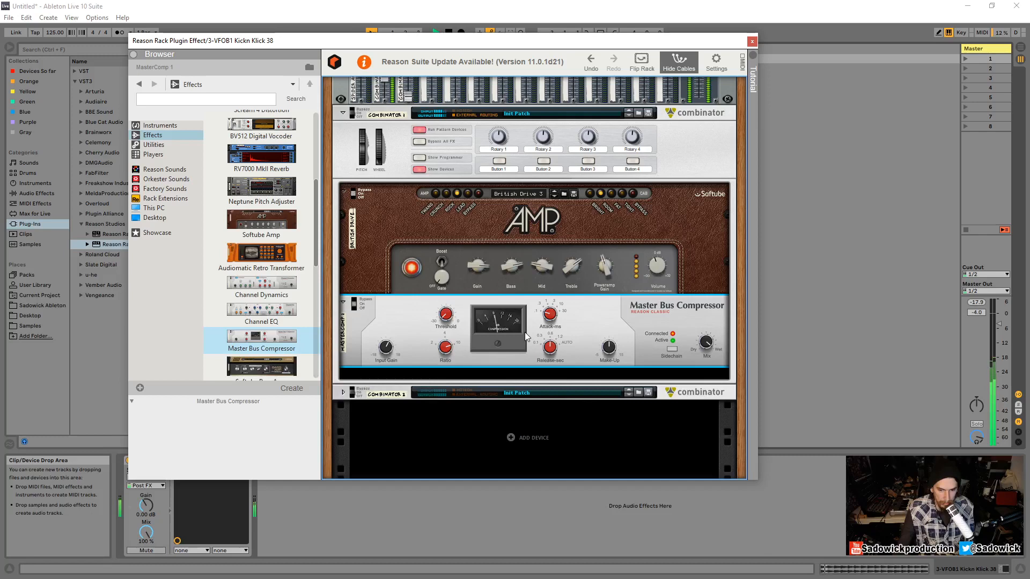
pyautogui.press('space')
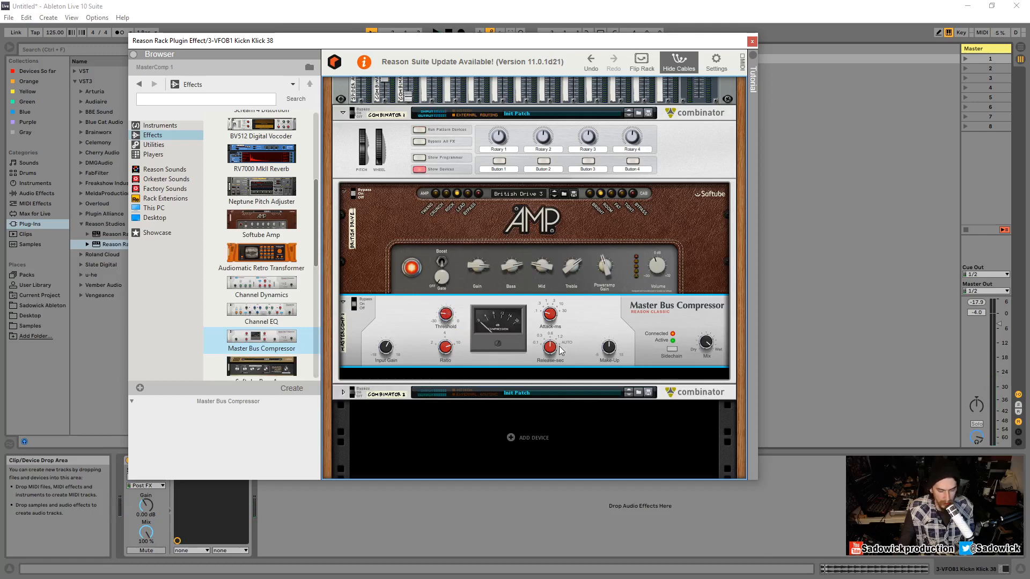
pyautogui.press('space')
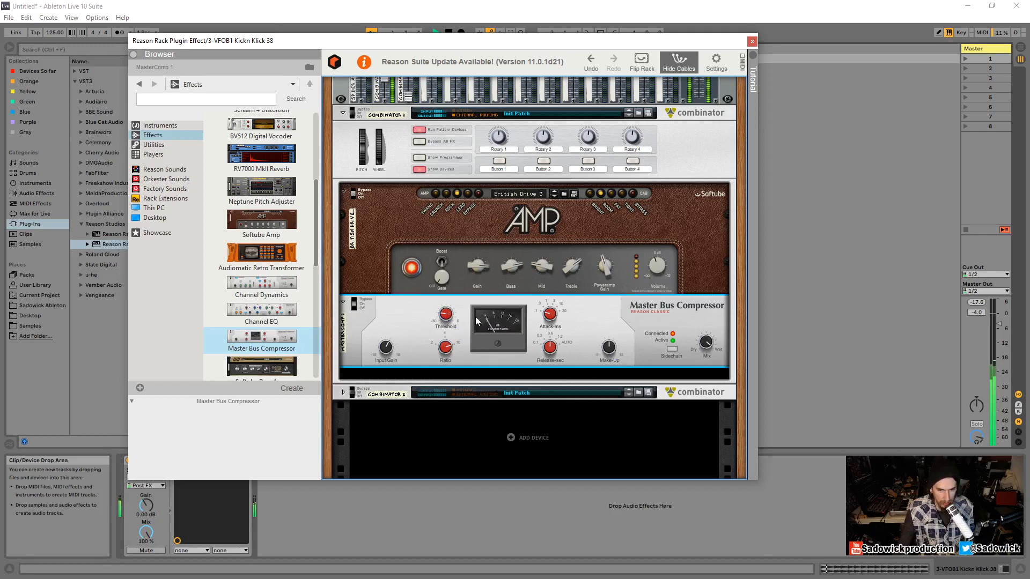
pyautogui.press('space')
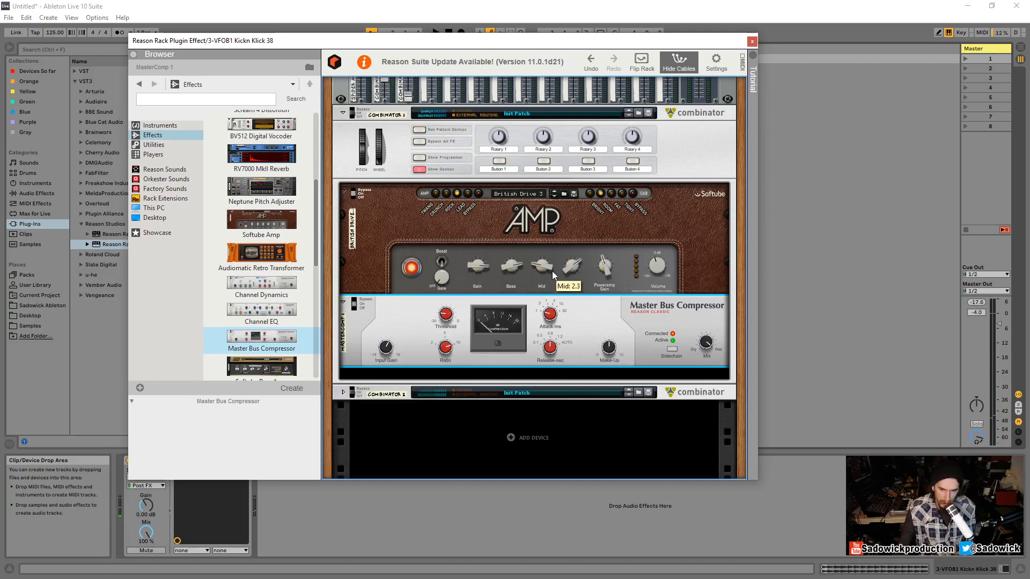
# Examine the rear cabling from the host input and mixer to the amp and compressor in Combinator 1
pyautogui.moveTo(565, 39); pyautogui.dragTo(543, 58)
pyautogui.scroll(4, 455, 258)
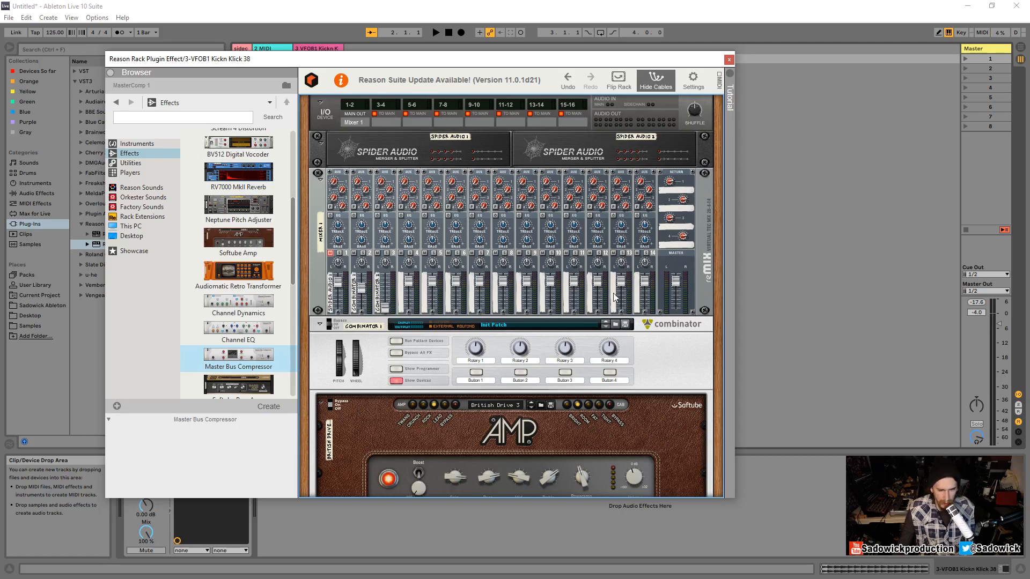
pyautogui.click(620, 79)
pyautogui.moveTo(574, 59); pyautogui.dragTo(560, 28)
pyautogui.scroll(-5, 556, 247)
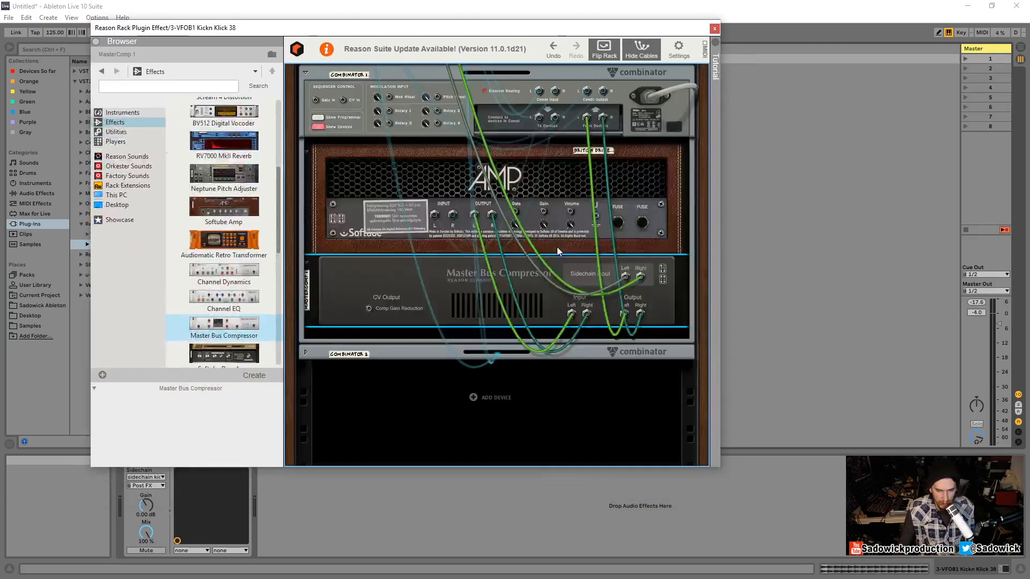
pyautogui.scroll(4, 521, 245)
pyautogui.click(604, 48)
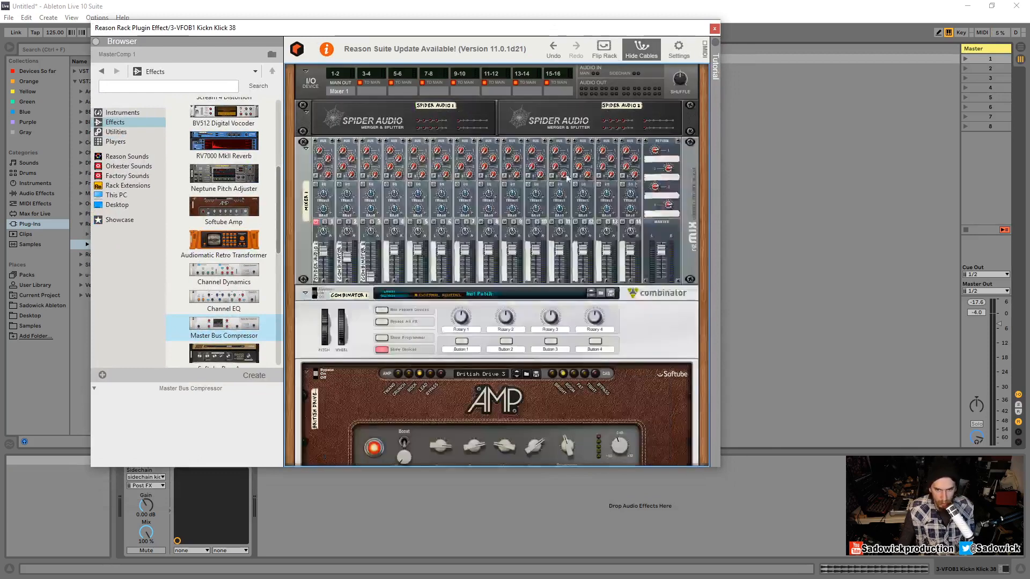
# Unmute mixer channel 1 and audition the dry kick in solo
pyautogui.click(321, 230)
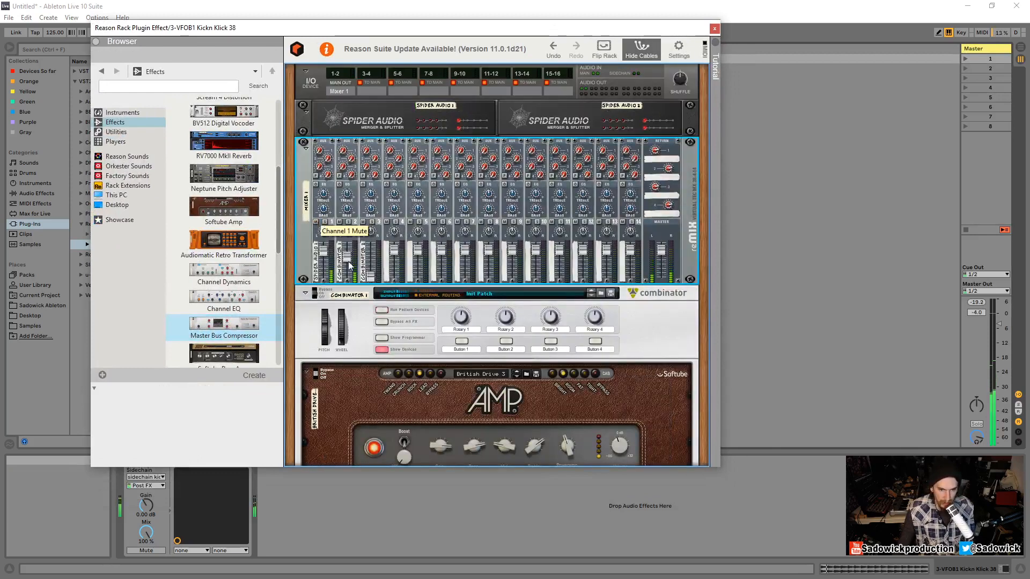
pyautogui.click(324, 222)
pyautogui.press('space')
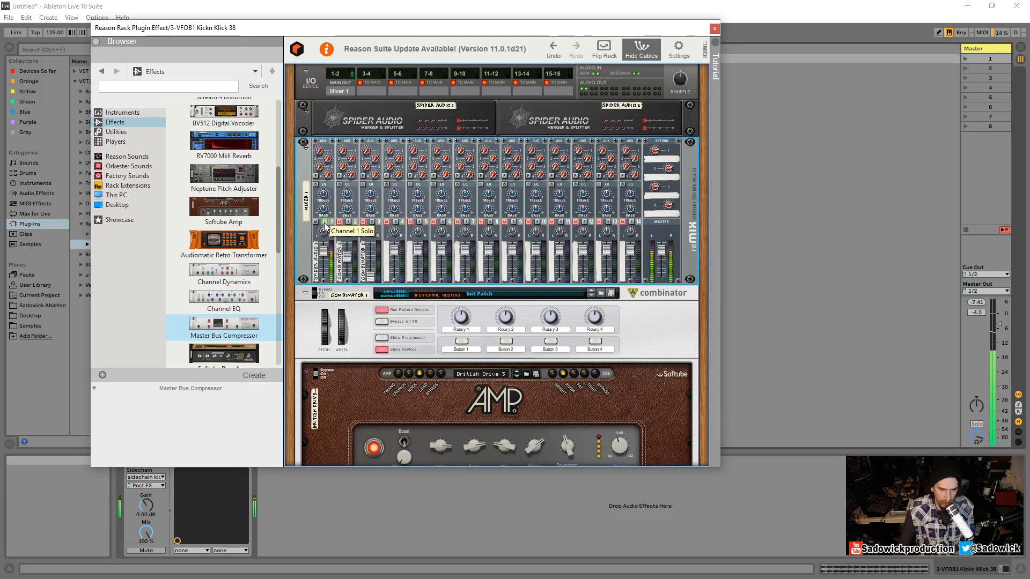
pyautogui.click(324, 221)
# Audition mixer channel 2 in solo, release the solo, and set the channel 2 level to 79
pyautogui.click(349, 222)
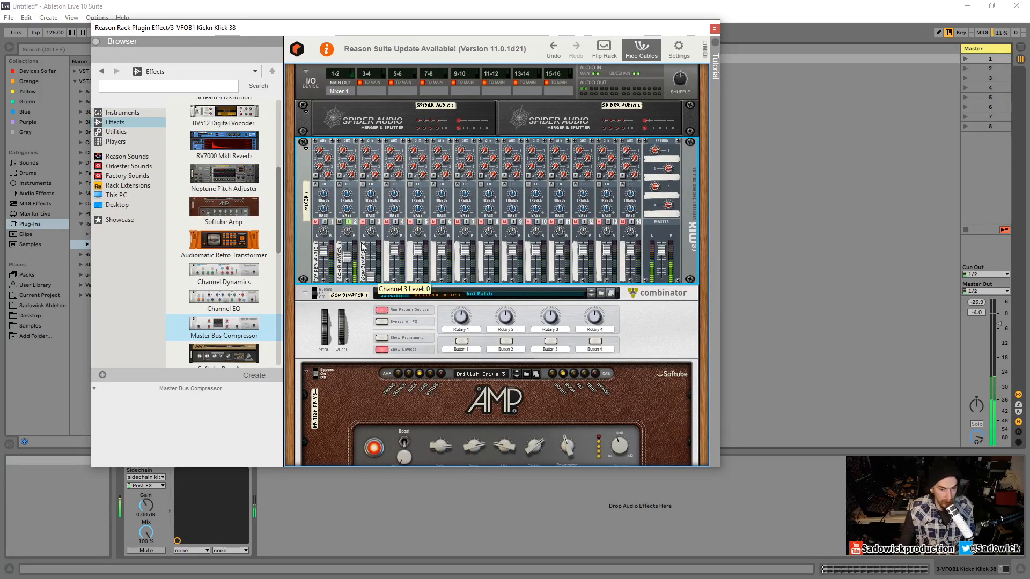
pyautogui.click(348, 221)
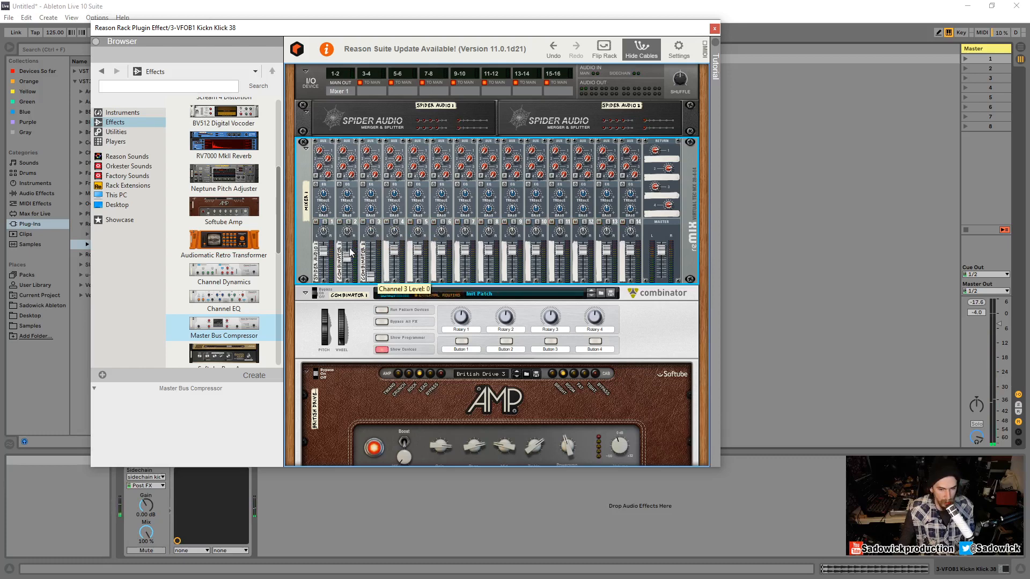
pyautogui.moveTo(347, 260); pyautogui.dragTo(350, 260)
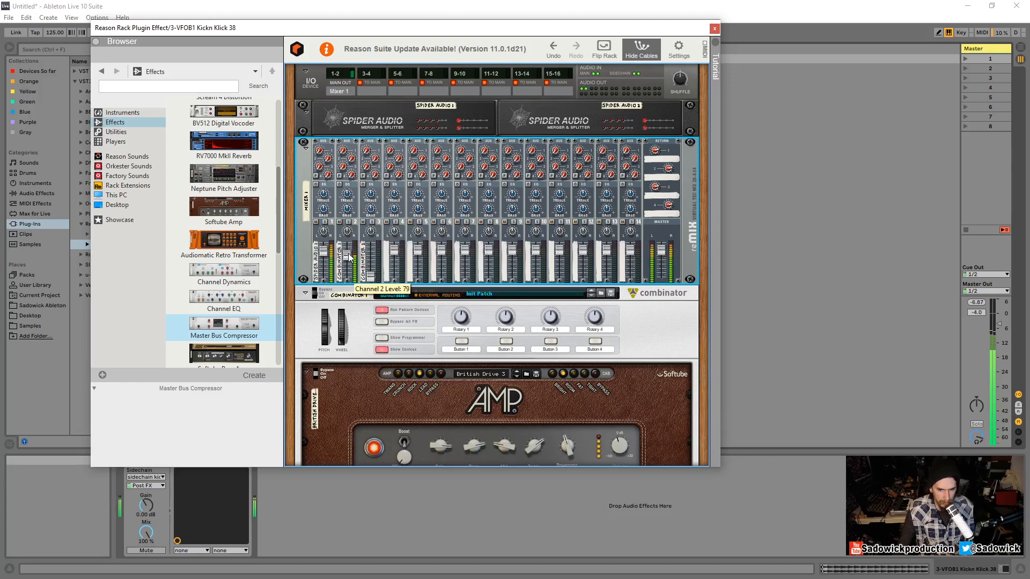
# Add a Channel EQ after the Master Bus Compressor inside Combinator 1
pyautogui.scroll(-3, 397, 324)
pyautogui.click(426, 361)
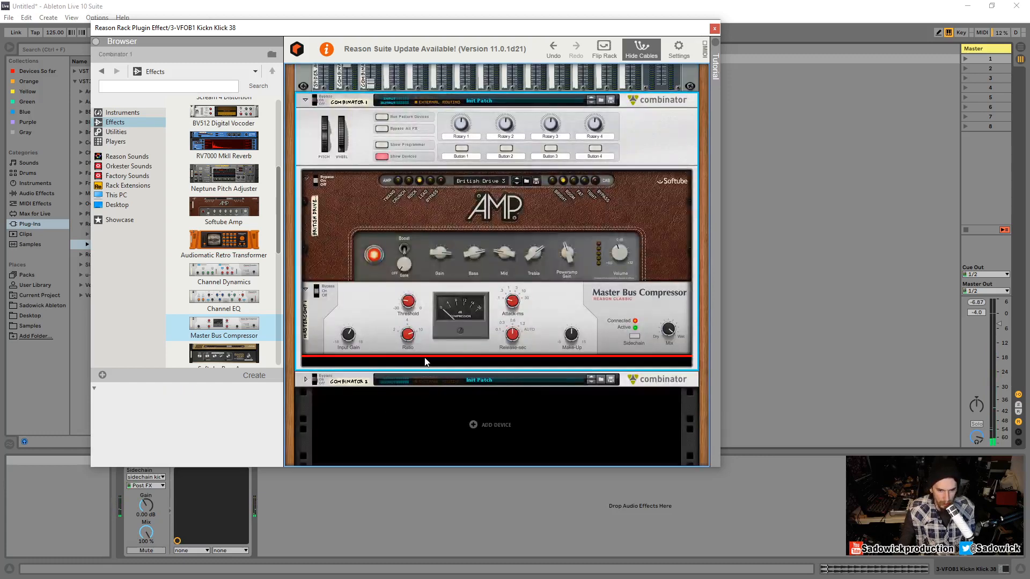
pyautogui.rightClick(425, 362)
pyautogui.moveTo(504, 166)
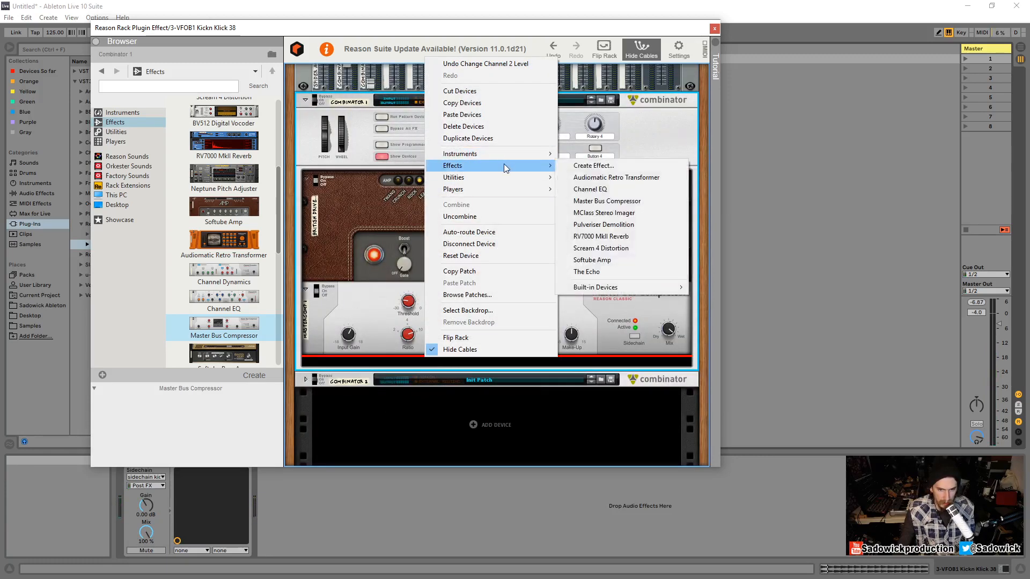
pyautogui.click(613, 189)
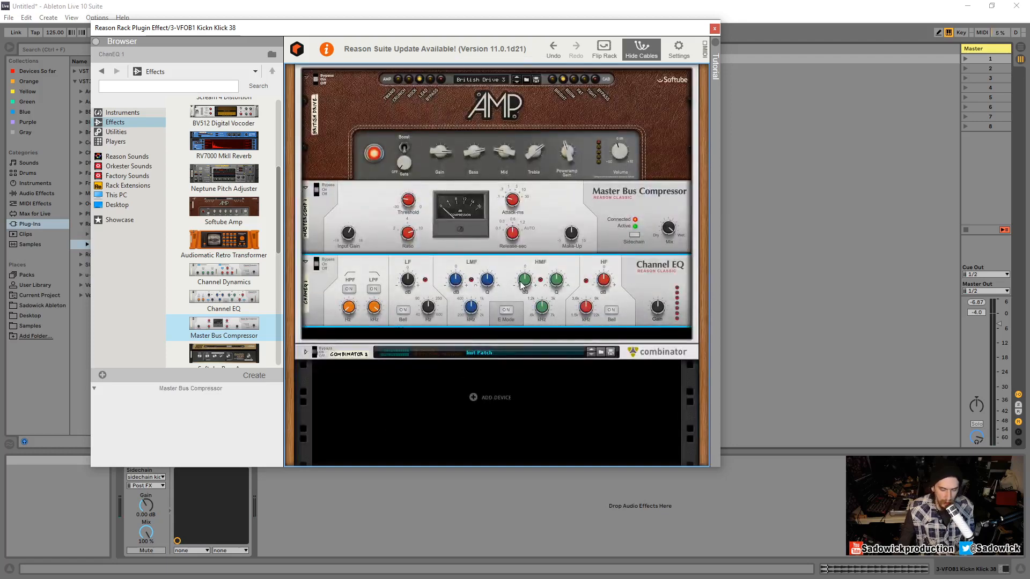
# Set the Channel EQ's HMF gain to 1.24 dB and its HF gain to -8.75 dB during playback
pyautogui.press('space')
pyautogui.moveTo(525, 282); pyautogui.dragTo(524, 281)
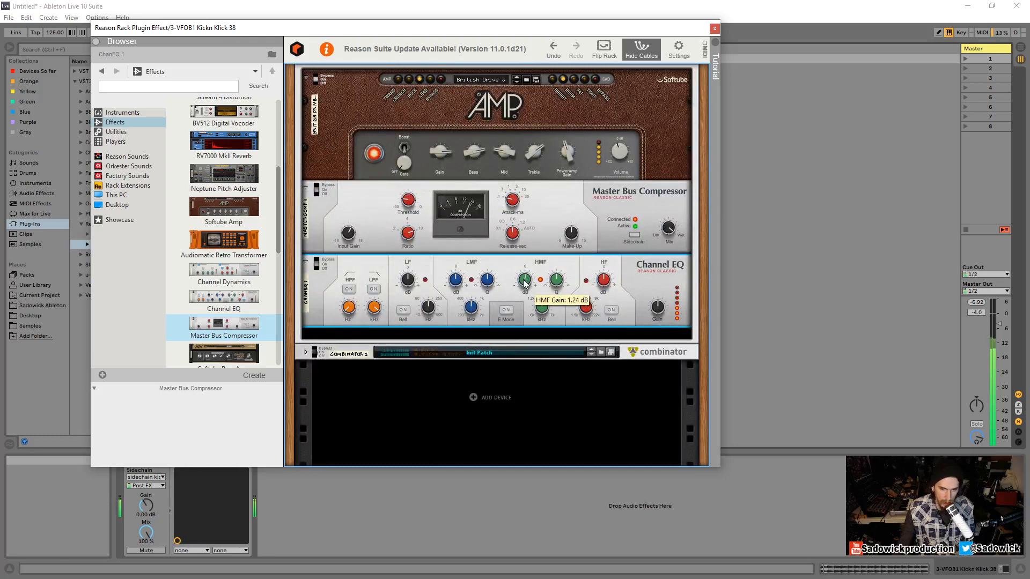
pyautogui.moveTo(603, 280); pyautogui.dragTo(604, 289)
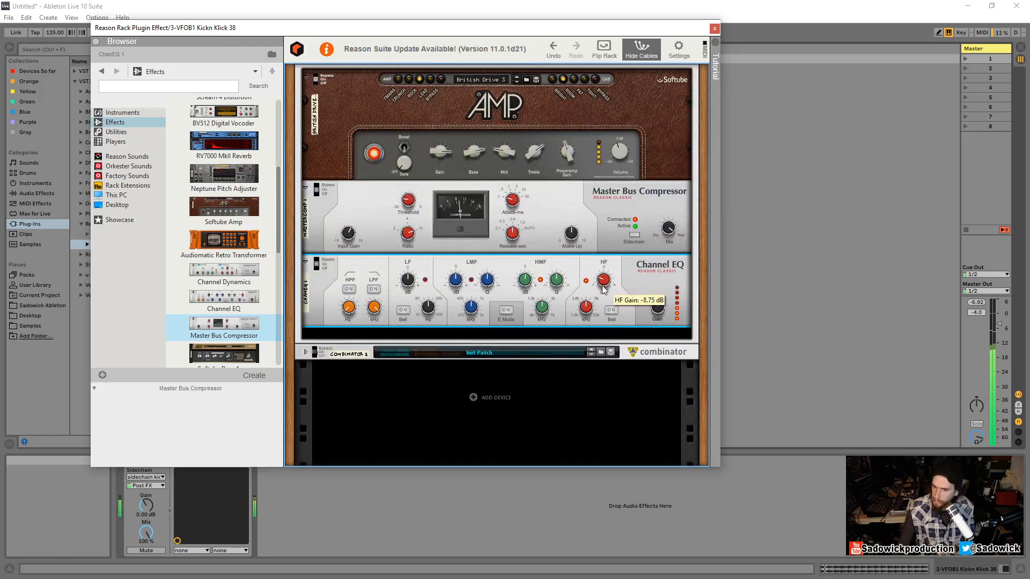
# Switch the Channel EQ's HF band to bell, adjust its frequency around 2.19 kHz, and compare the sound using the compressor's bypass switch
pyautogui.click(611, 310)
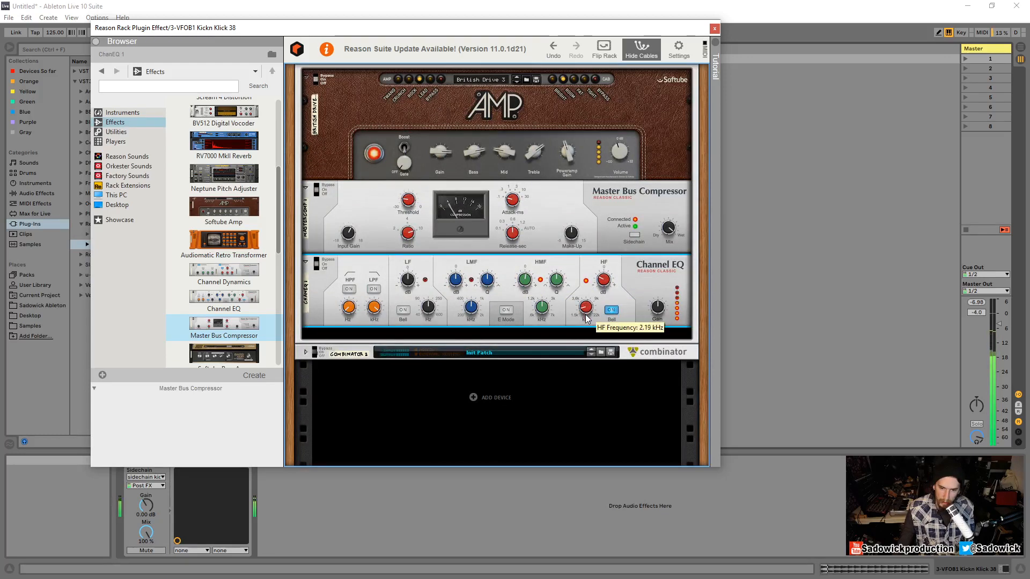
pyautogui.moveTo(586, 305); pyautogui.dragTo(602, 295)
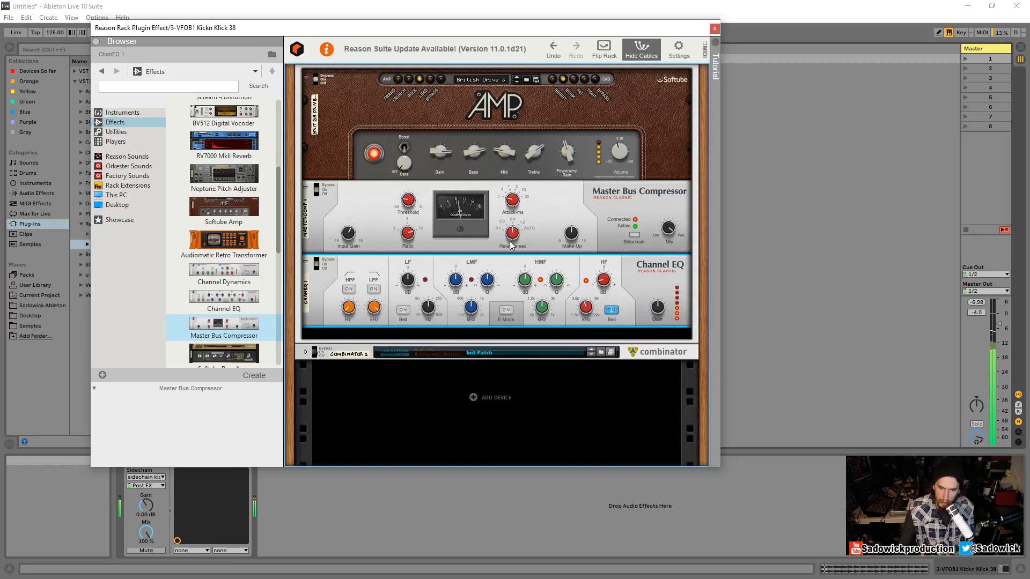
pyautogui.click(319, 190)
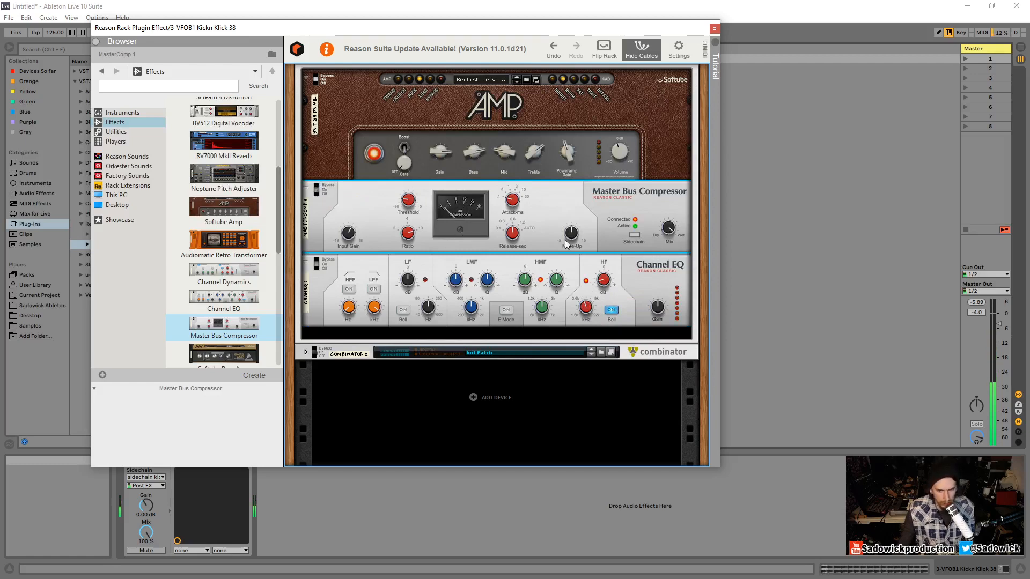
# Collapse Combinator 1 below the mixer and turn the rack around to its rear cabling
pyautogui.scroll(5, 565, 240)
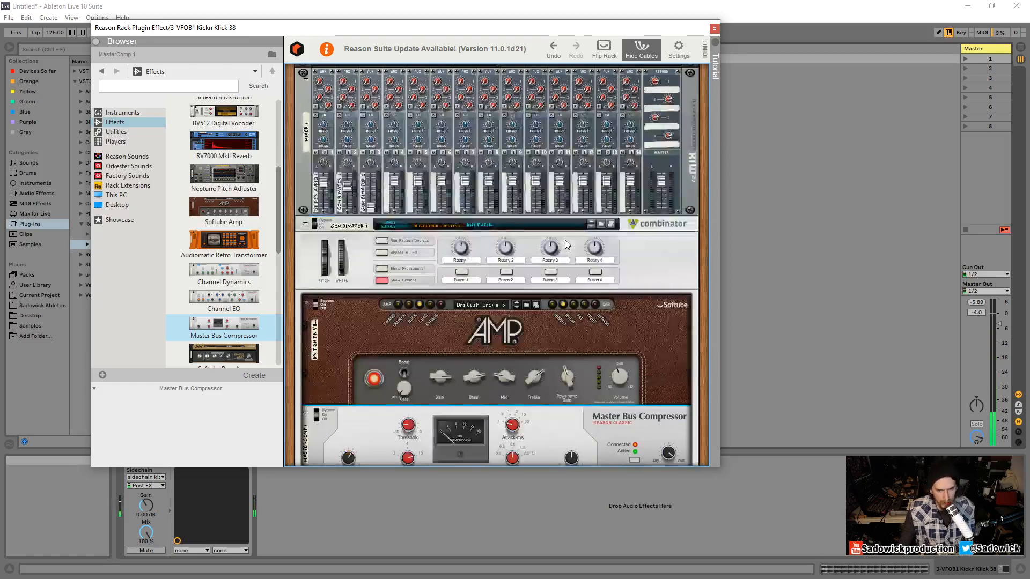
pyautogui.click(305, 226)
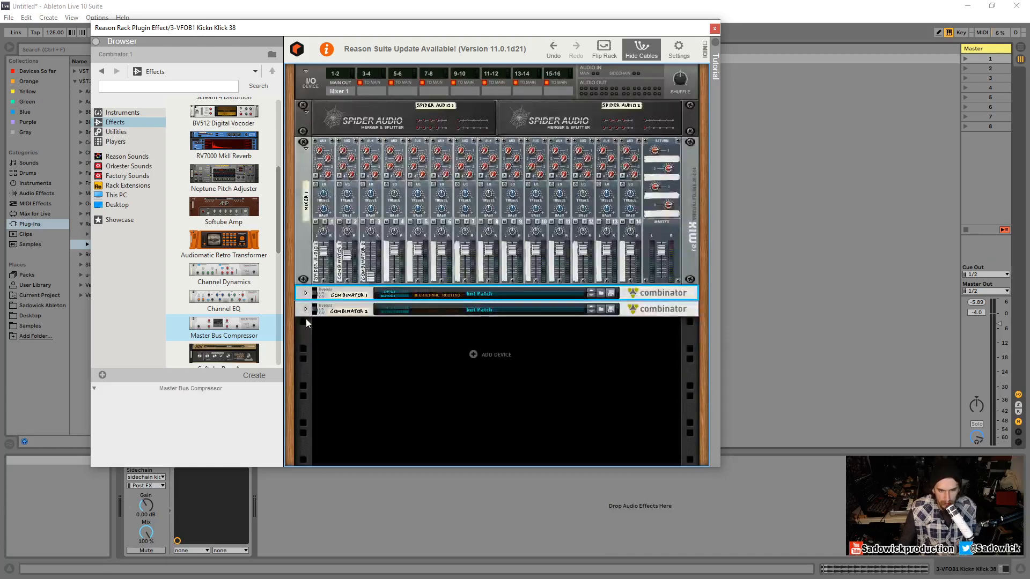
pyautogui.moveTo(370, 279); pyautogui.dragTo(369, 289)
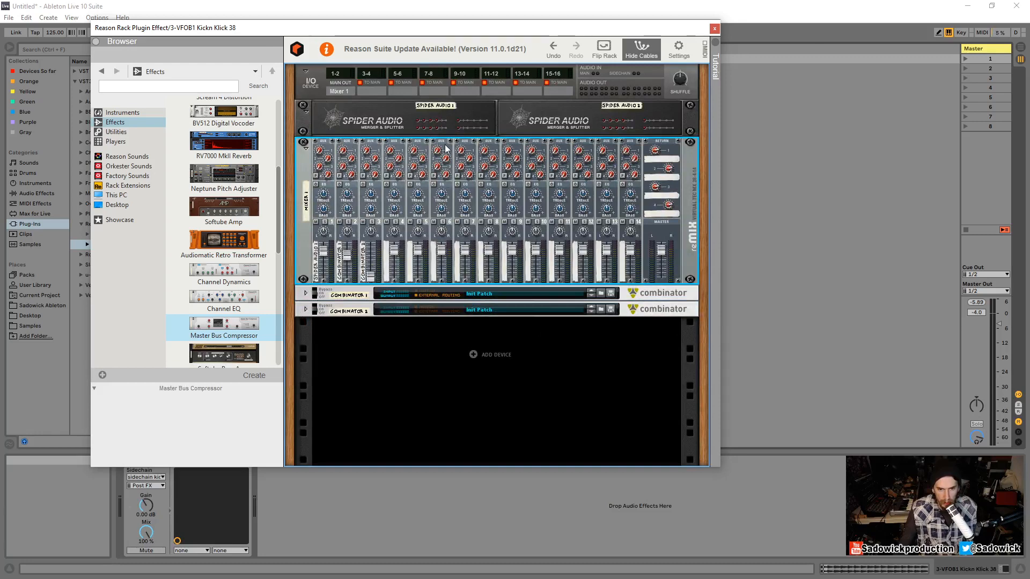
pyautogui.click(604, 47)
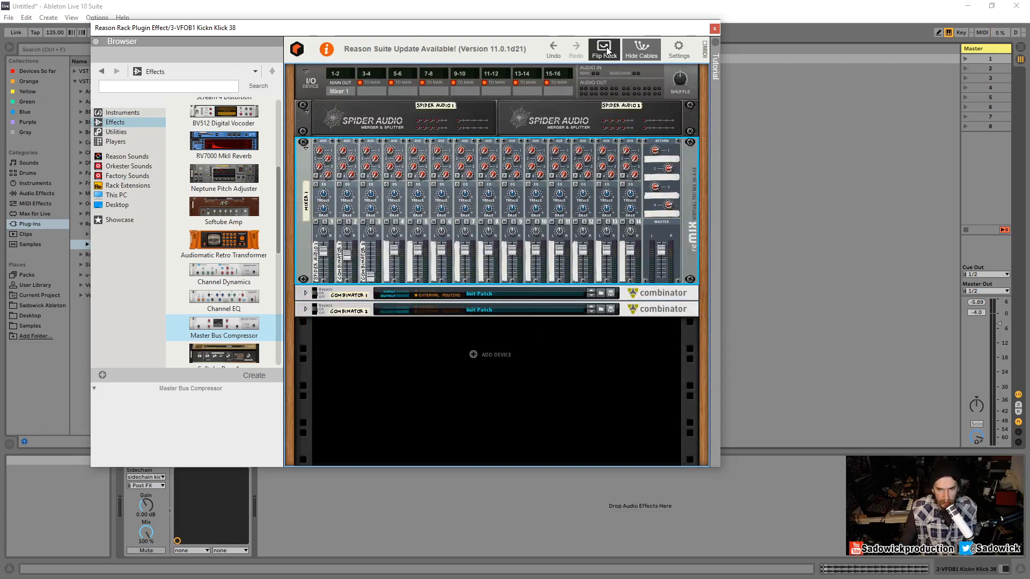
pyautogui.scroll(6, 218, 166)
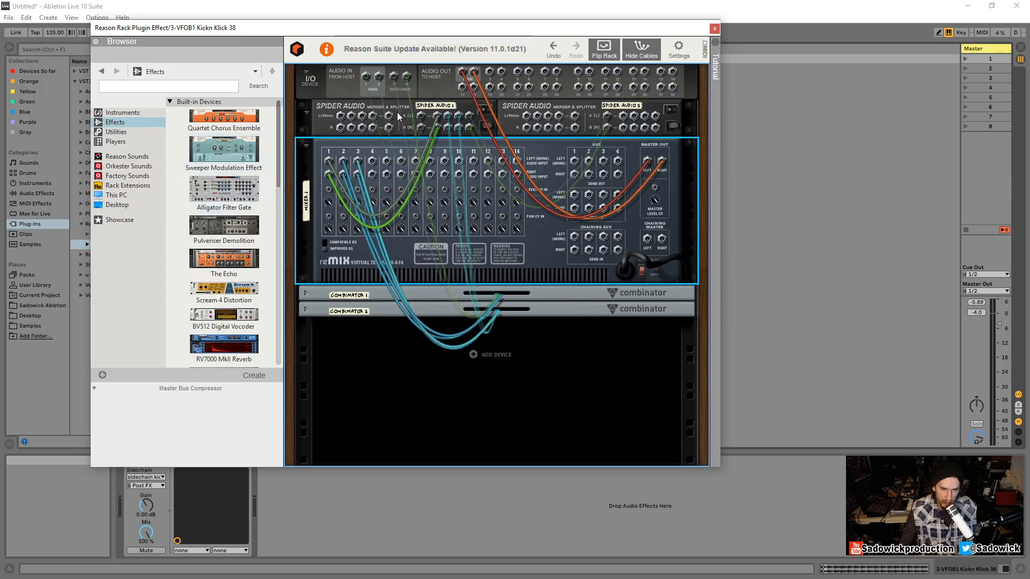
# Add a Spider Audio Merger & Splitter to the rack and place it directly beneath Combinator 2
pyautogui.click(117, 131)
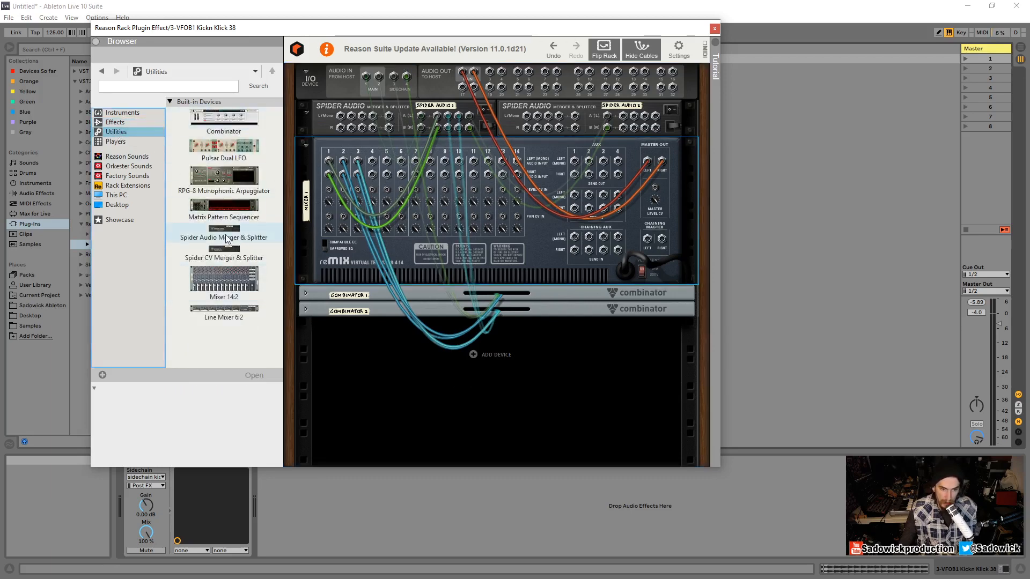
pyautogui.moveTo(223, 238); pyautogui.dragTo(381, 353)
pyautogui.moveTo(320, 343); pyautogui.dragTo(334, 91)
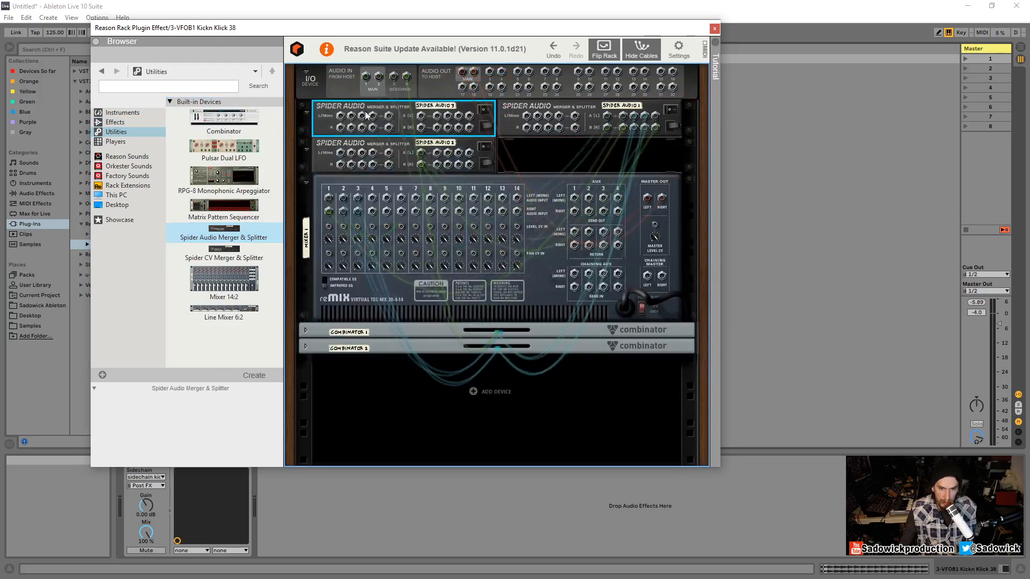
pyautogui.click(513, 111)
pyautogui.moveTo(513, 111); pyautogui.dragTo(513, 143)
pyautogui.moveTo(322, 118); pyautogui.dragTo(333, 376)
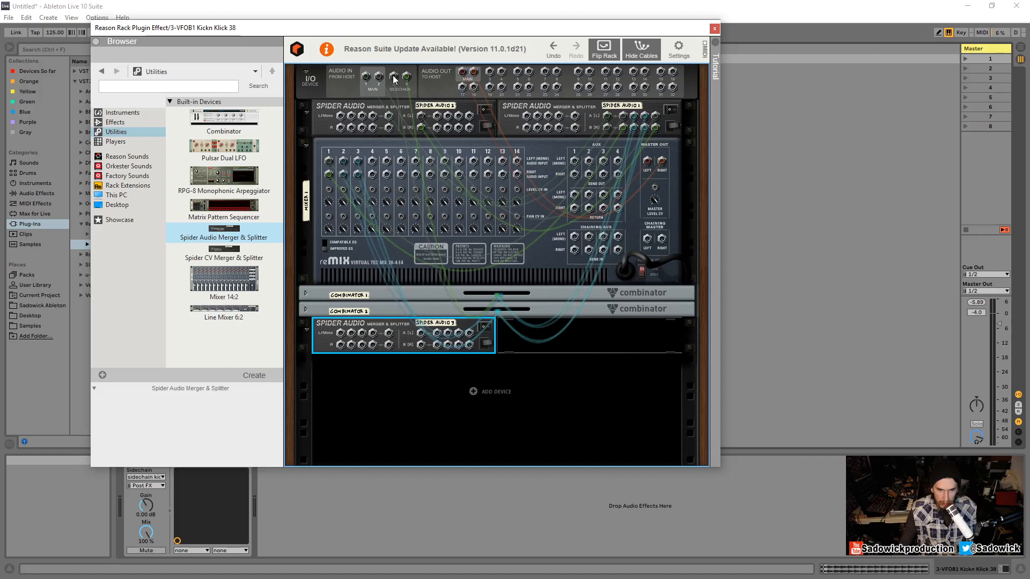
# Route the host's sidechain inputs through the new Spider splitter to Combinator 1, and move the splitter between the mixer and Combinator 1
pyautogui.moveTo(393, 79); pyautogui.dragTo(441, 342)
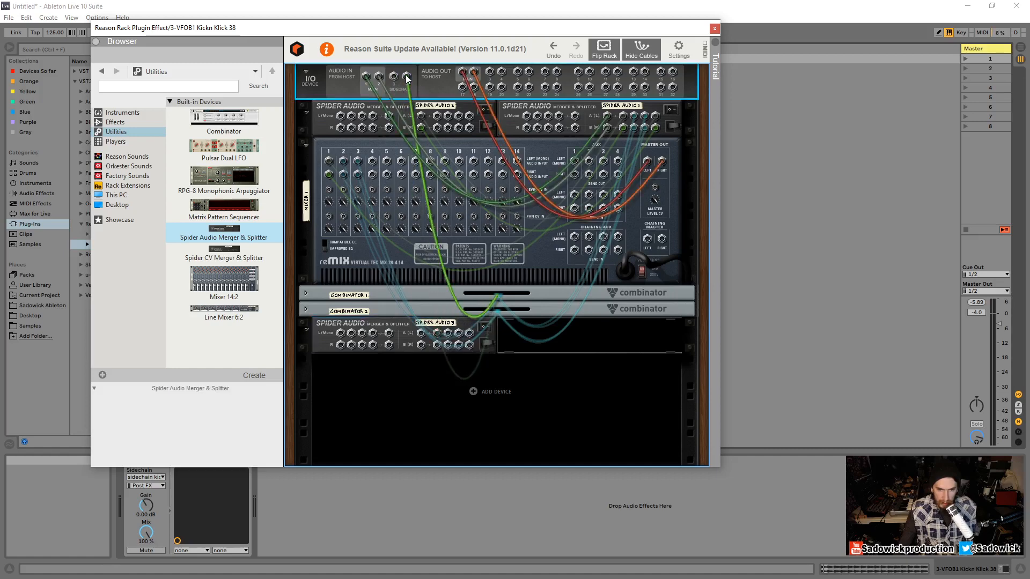
pyautogui.moveTo(406, 77); pyautogui.dragTo(437, 345)
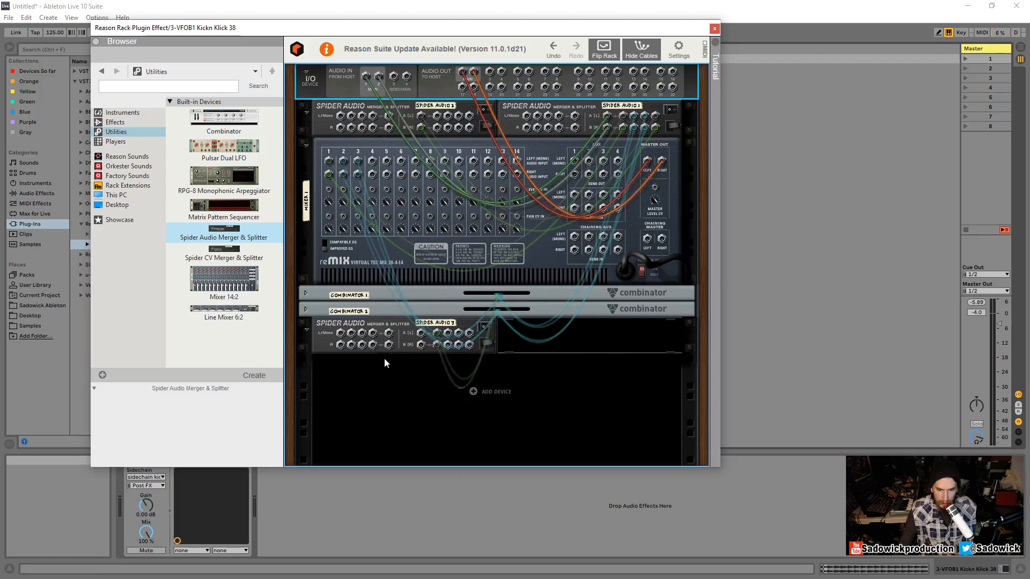
pyautogui.click(407, 350)
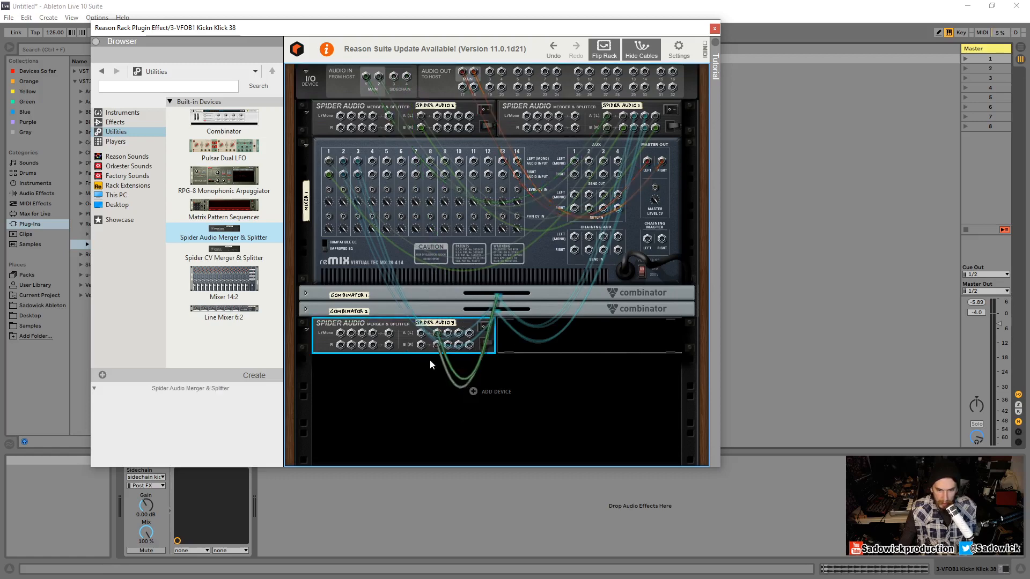
pyautogui.moveTo(394, 79); pyautogui.dragTo(421, 344)
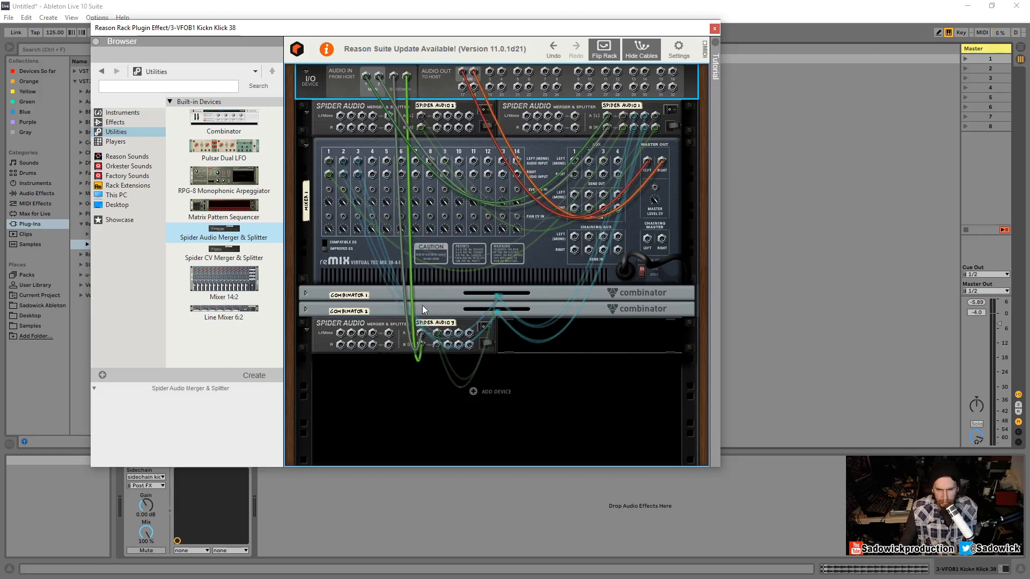
pyautogui.moveTo(323, 343); pyautogui.dragTo(319, 292)
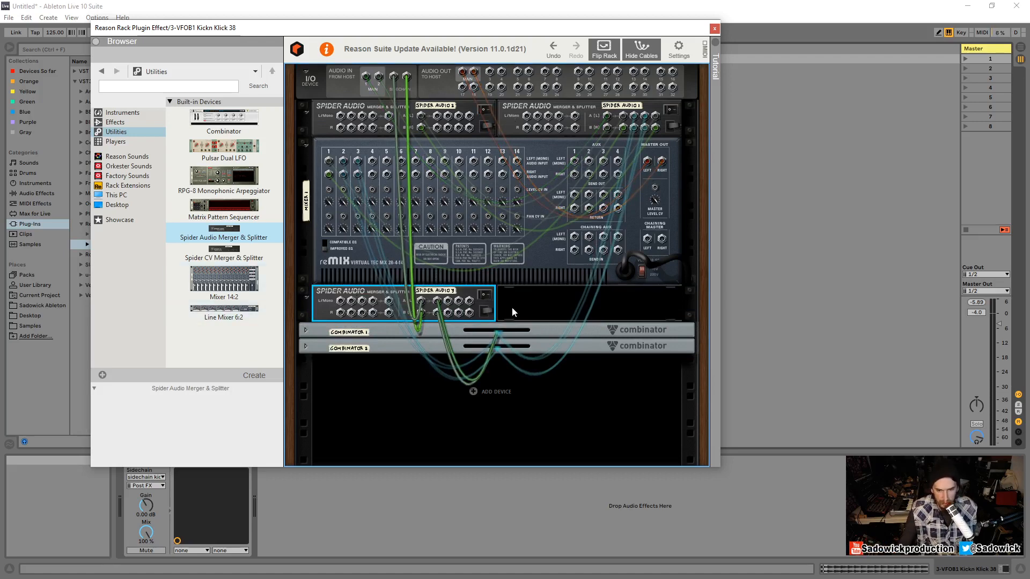
# Expand Combinator 2 on the rack's front side and add an RV7000 MkII Reverb followed by Channel Dynamics inside it
pyautogui.click(605, 47)
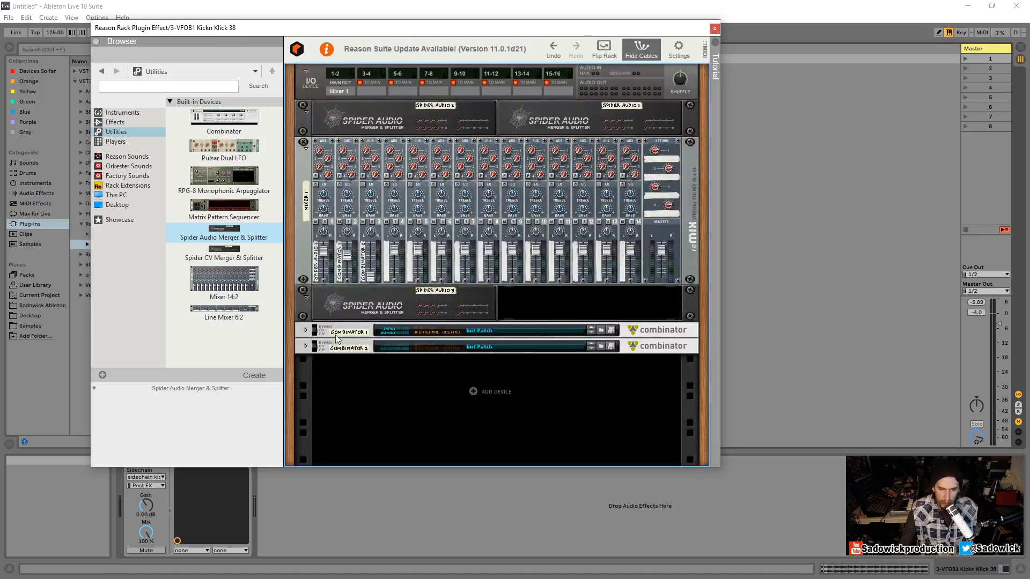
pyautogui.click(306, 346)
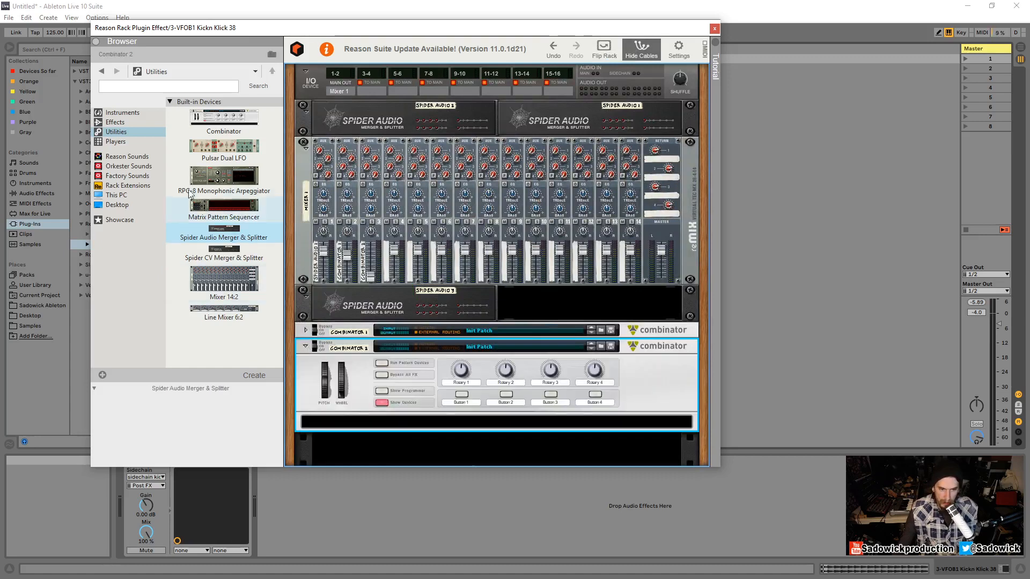
pyautogui.click(116, 123)
pyautogui.scroll(-5, 209, 172)
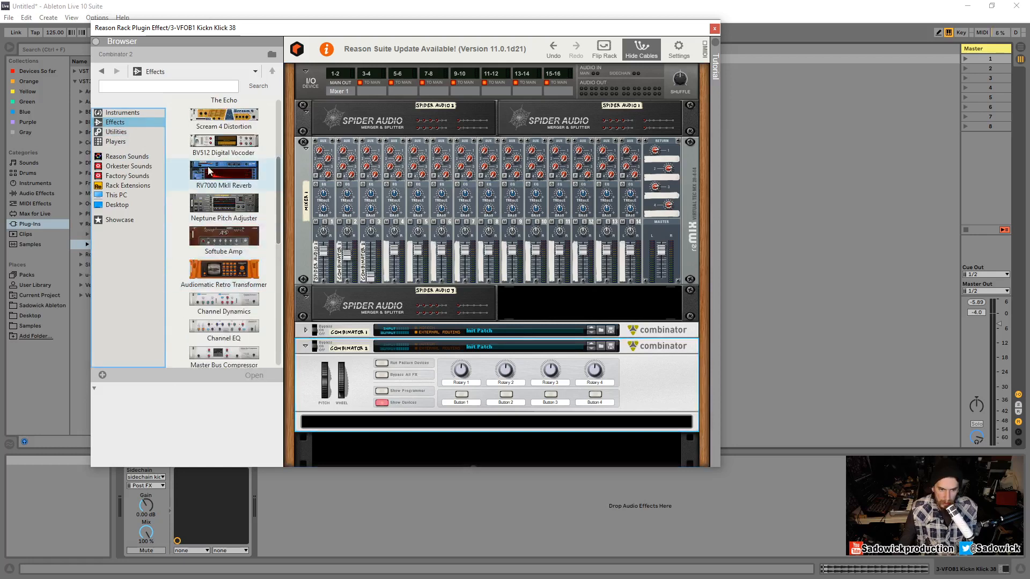
pyautogui.moveTo(209, 171); pyautogui.dragTo(638, 418)
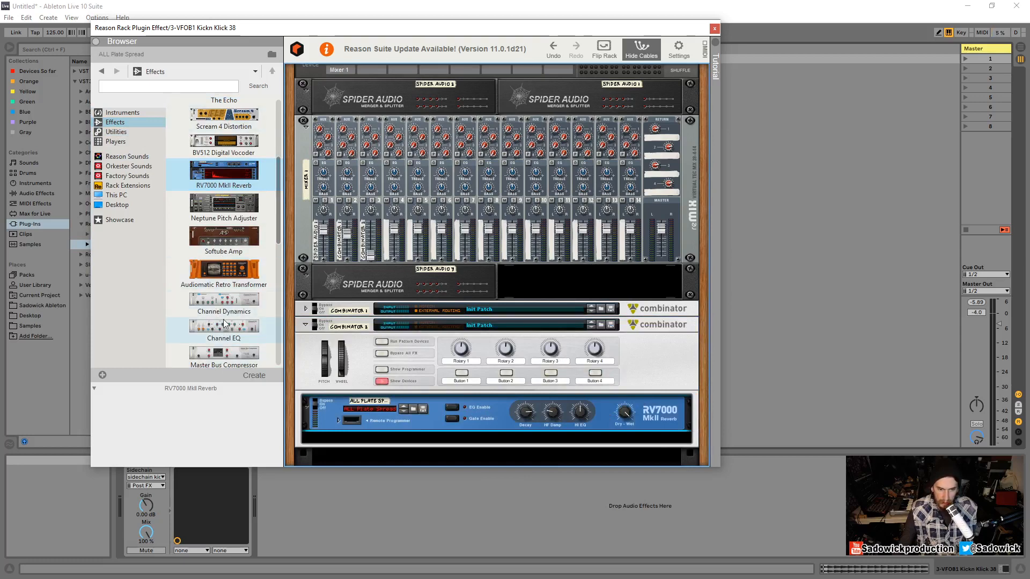
pyautogui.scroll(-1, 231, 279)
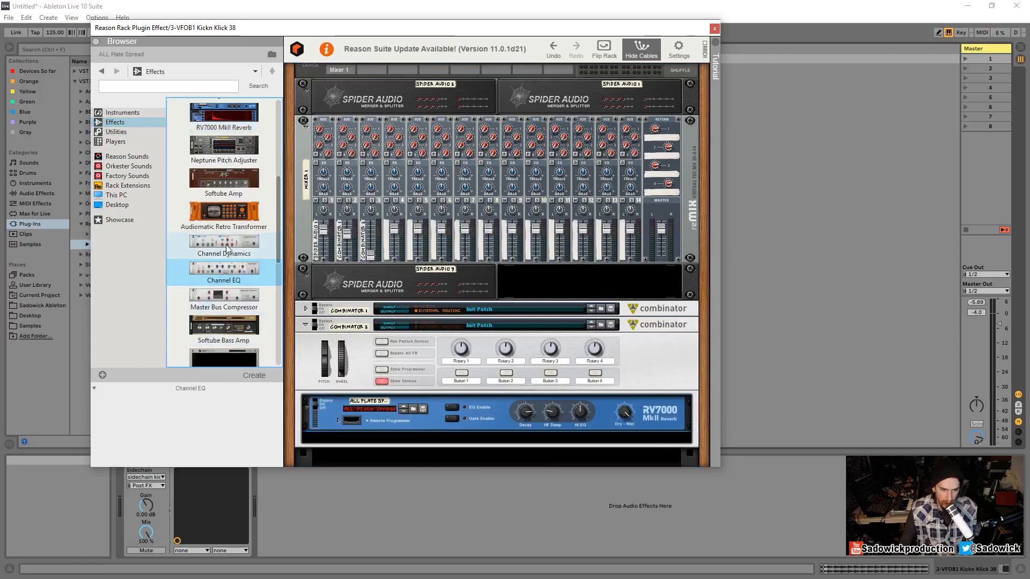
pyautogui.moveTo(223, 244); pyautogui.dragTo(471, 433)
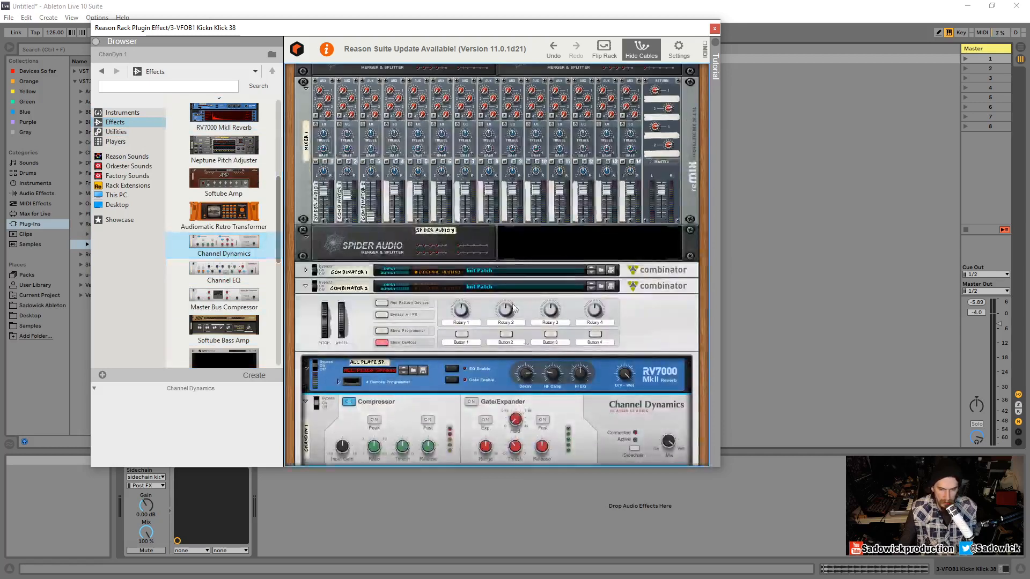
# Examine the rear cabling of Combinator 2, tracing its connections to the mixer, reverb and Channel Dynamics
pyautogui.click(603, 54)
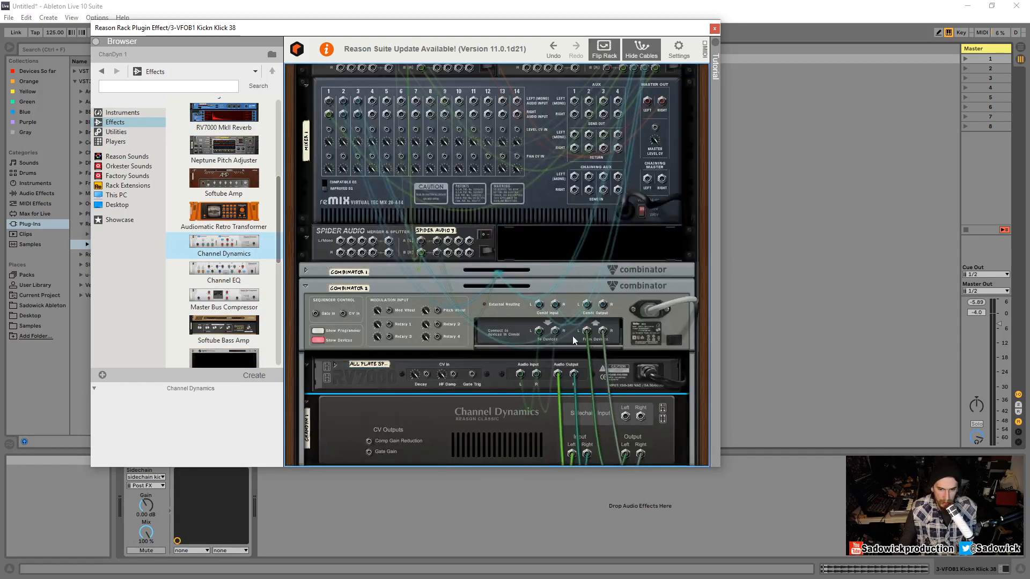
pyautogui.scroll(2, 551, 311)
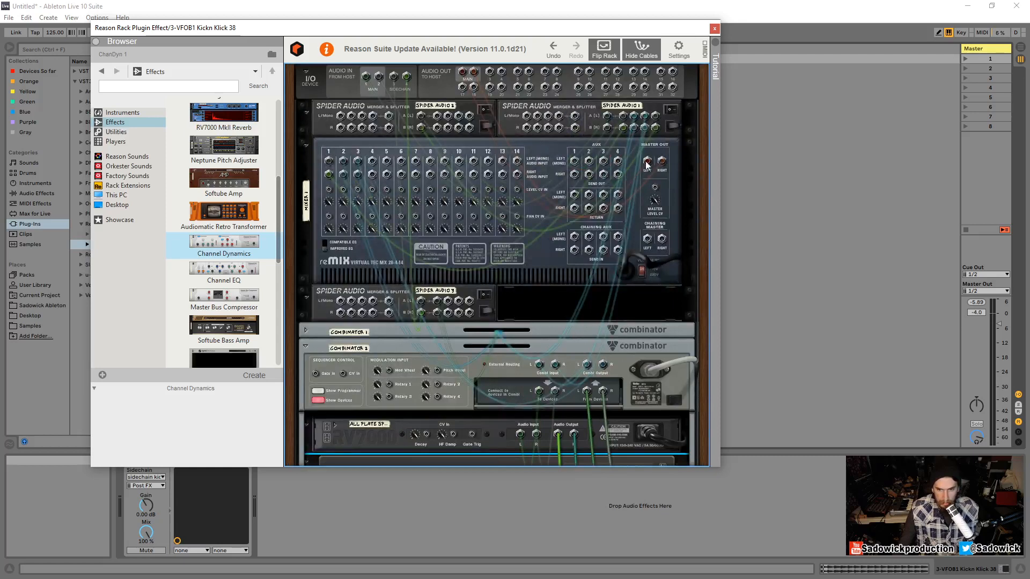
pyautogui.click(606, 49)
pyautogui.click(607, 47)
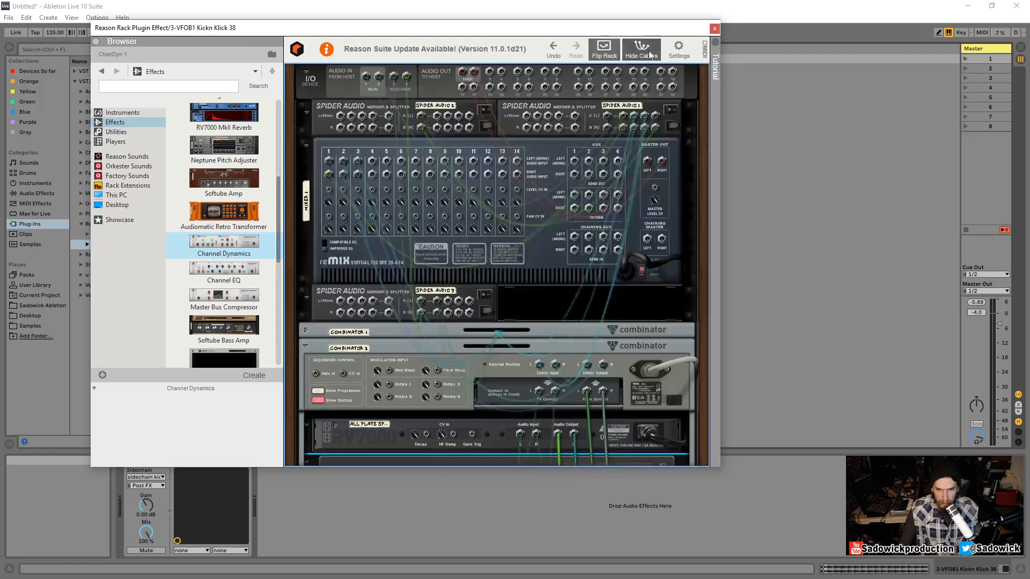
pyautogui.scroll(-3, 556, 351)
pyautogui.click(474, 258)
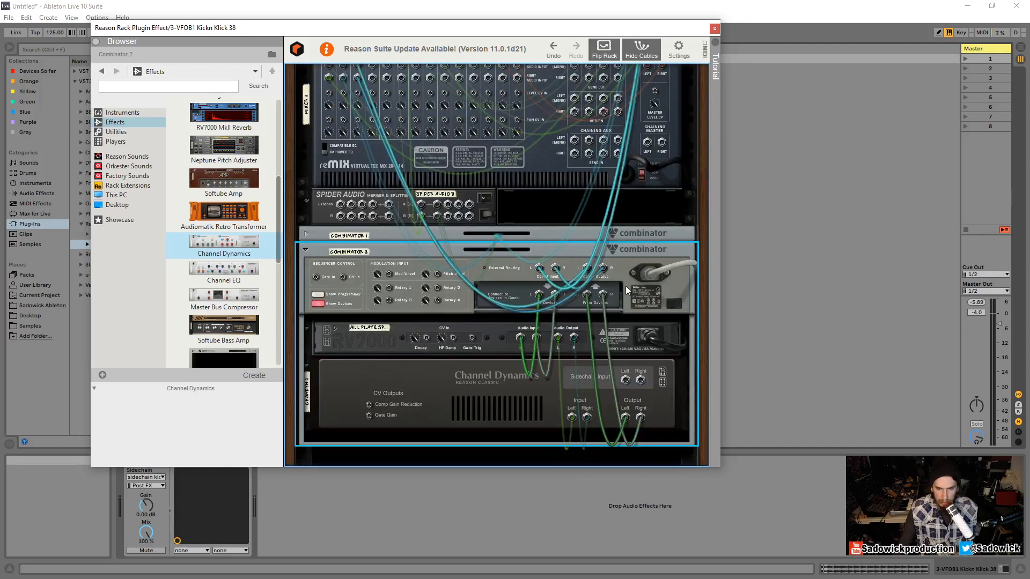
pyautogui.scroll(3, 617, 288)
pyautogui.scroll(-3, 429, 255)
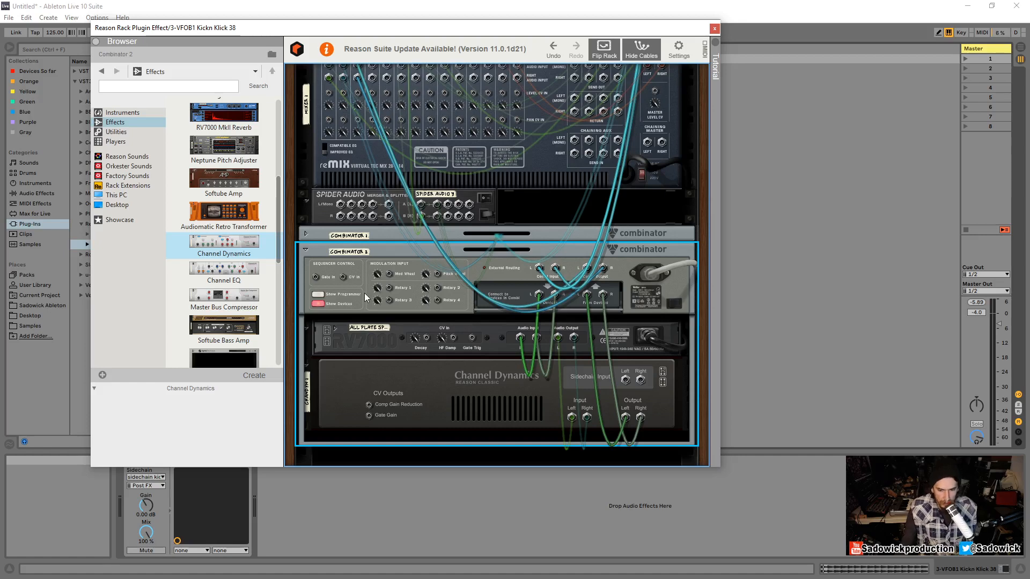
# Rename the new Spider Audio splitter below the mixer to "sidechain"
pyautogui.doubleClick(437, 194)
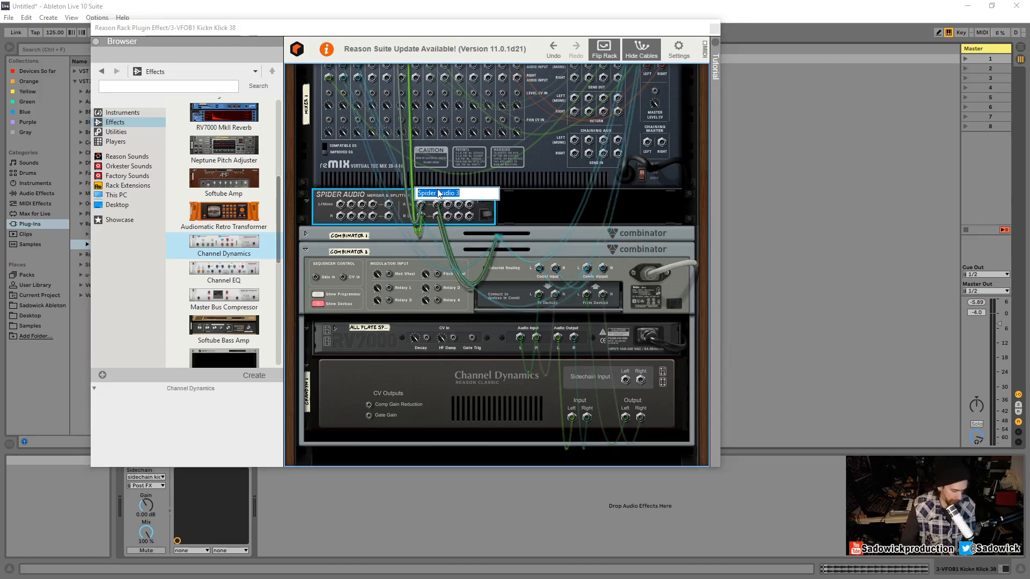
pyautogui.write('si')
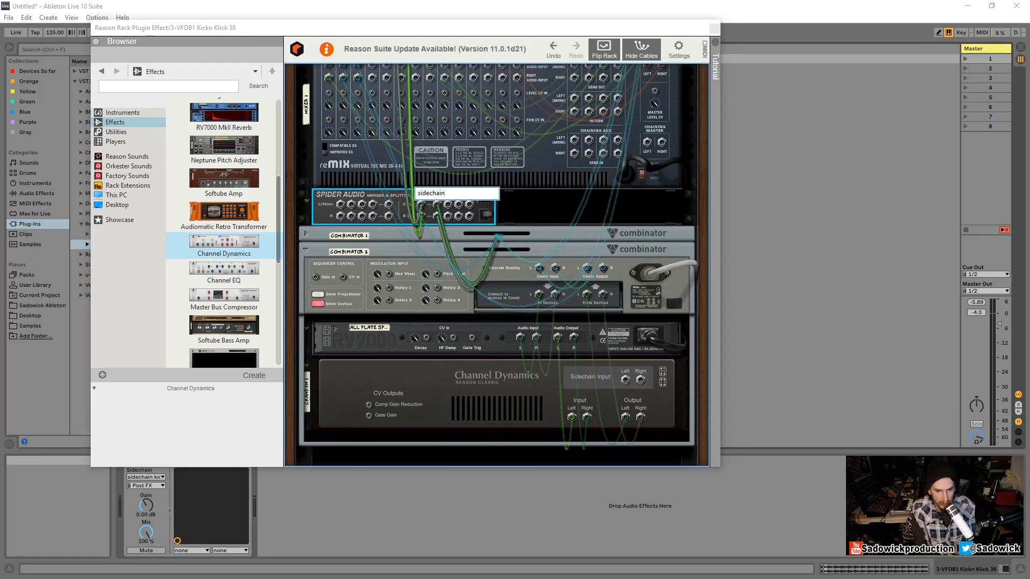
pyautogui.write('dechain')
pyautogui.press('Return')
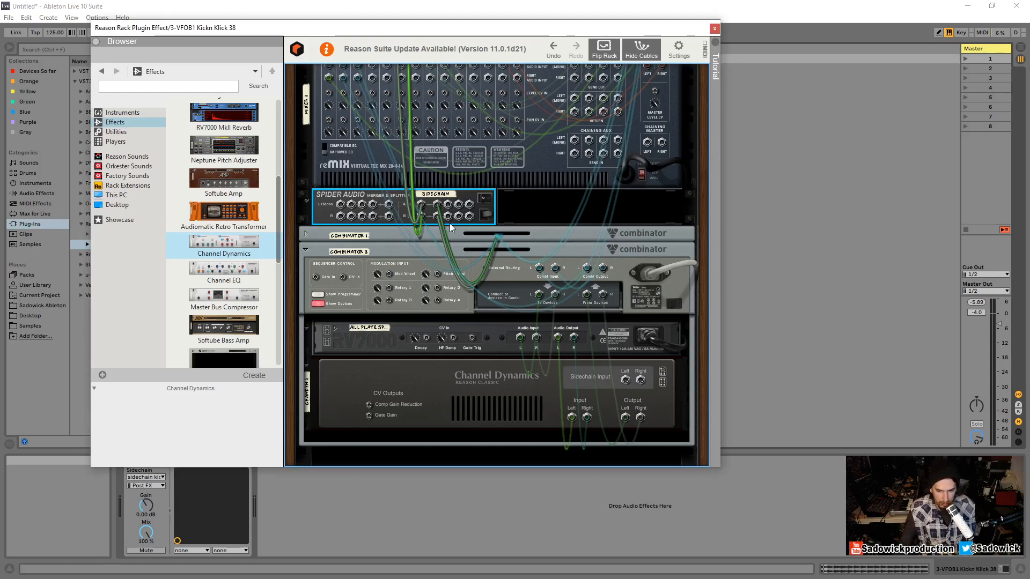
# Connect a free output pair of the sidechain splitter to Channel Dynamics' sidechain inputs and return to the rack's front side
pyautogui.moveTo(447, 204); pyautogui.dragTo(625, 380)
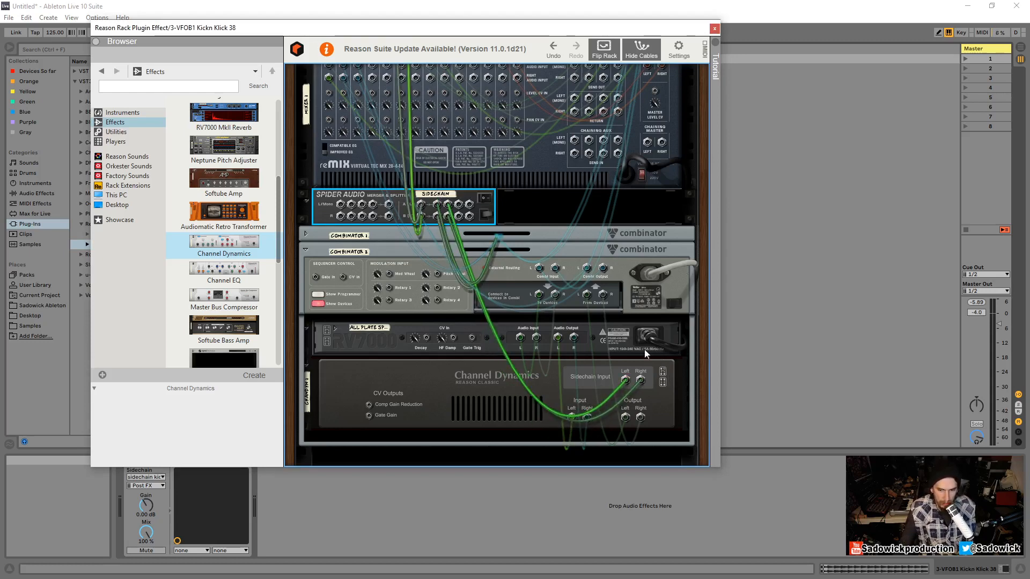
pyautogui.click(612, 54)
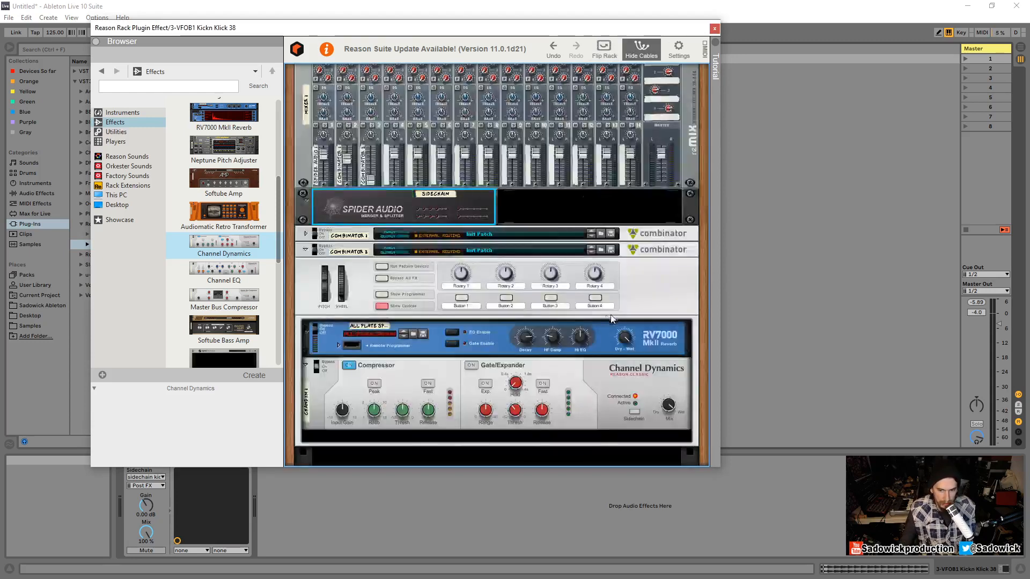
pyautogui.click(635, 417)
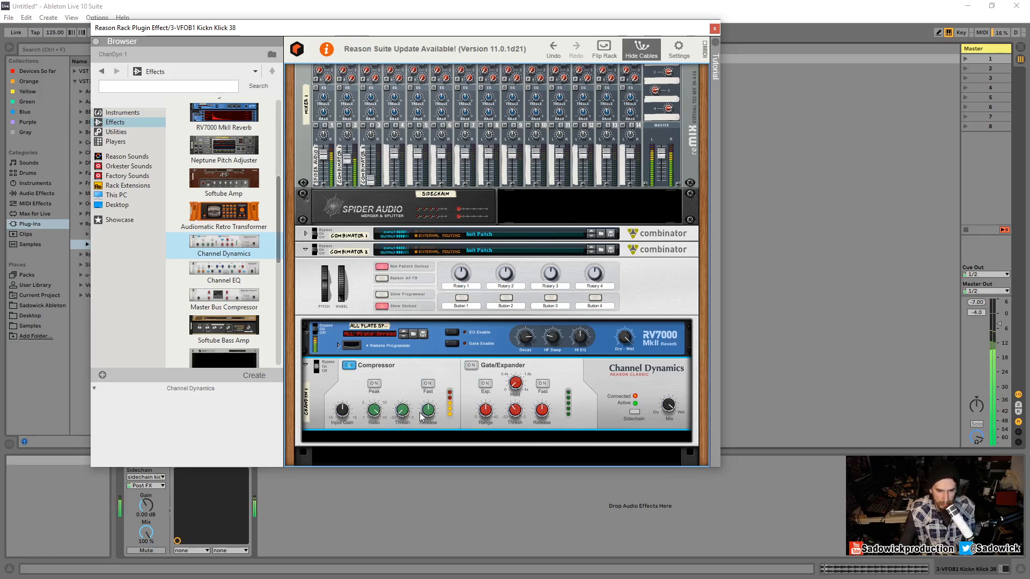
# Solo mixer channel 3, the Combinator 2 channel, and raise its level to 81 during playback
pyautogui.scroll(3, 456, 367)
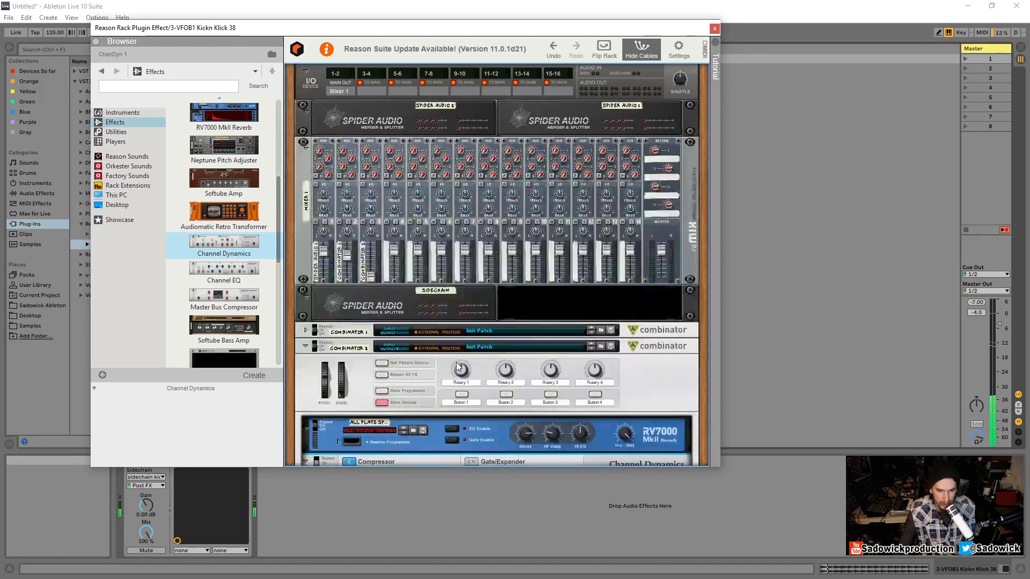
pyautogui.click(372, 221)
pyautogui.moveTo(370, 272); pyautogui.dragTo(372, 261)
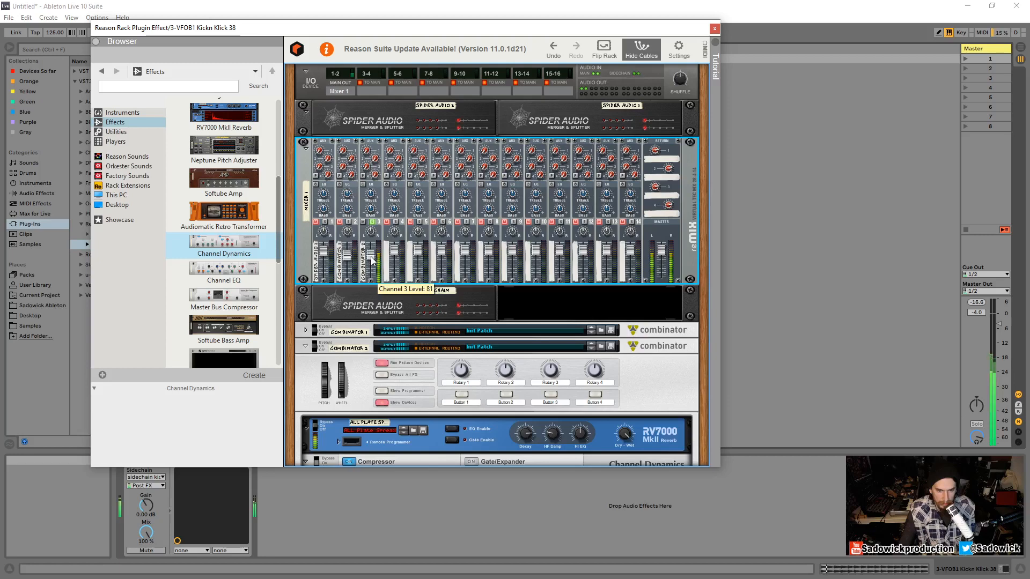
# Set the RV7000 reverb's Hi EQ to -64 and shorten its decay, with its Remote Programmer expanded
pyautogui.scroll(-3, 475, 370)
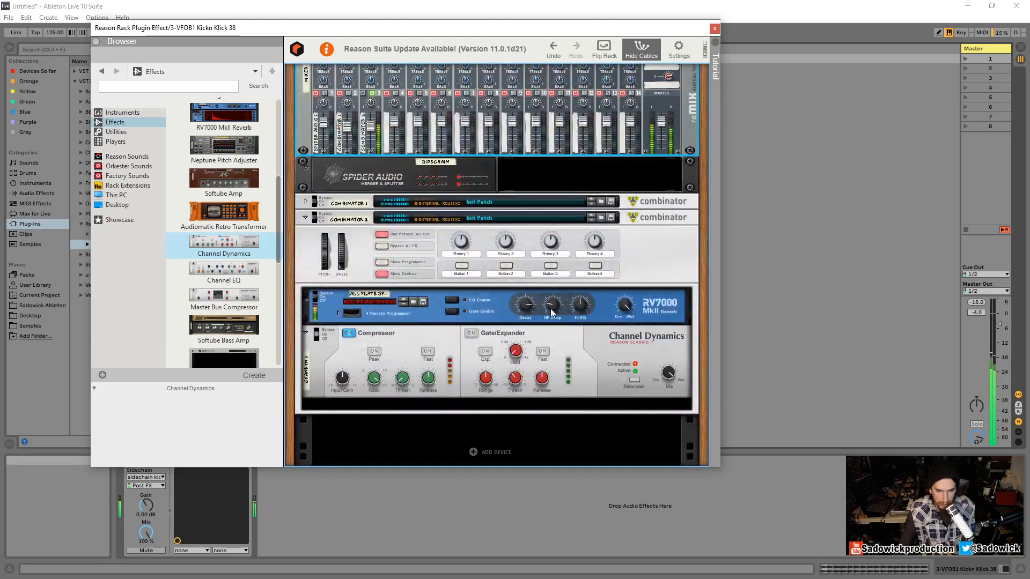
pyautogui.click(581, 307)
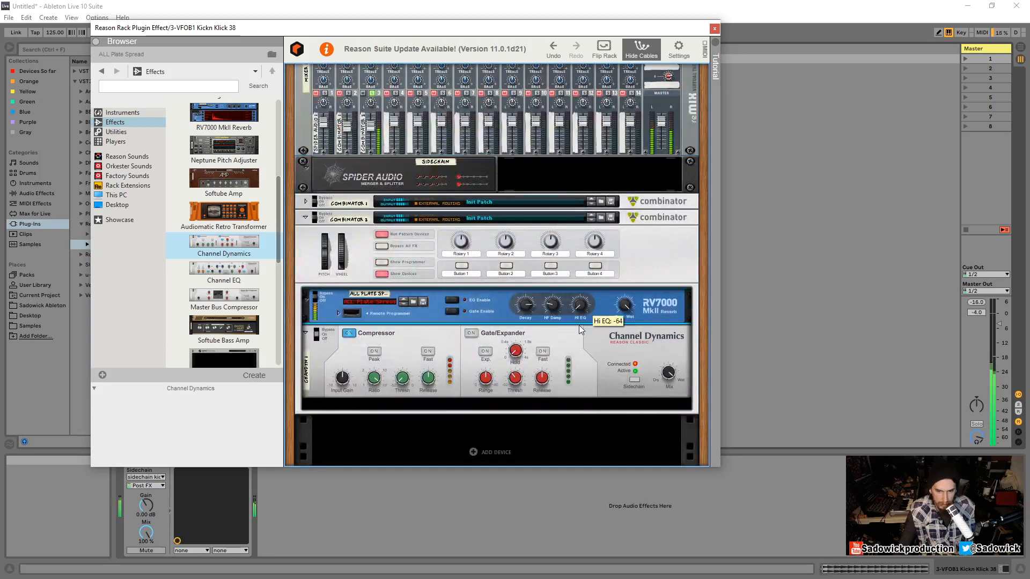
pyautogui.moveTo(523, 305)
pyautogui.mouseDown()
pyautogui.moveTo(528, 342)
pyautogui.moveTo(527, 317)
pyautogui.mouseUp()
pyautogui.click(339, 311)
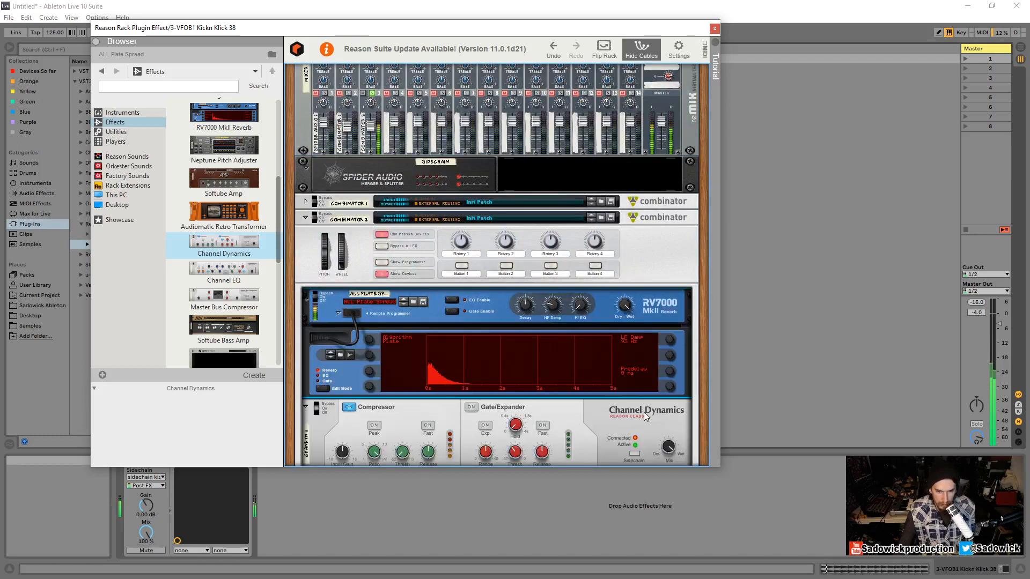
# Check the rear cabling from the RV7000 reverb into Channel Dynamics, and return to the front side
pyautogui.scroll(-2, 453, 359)
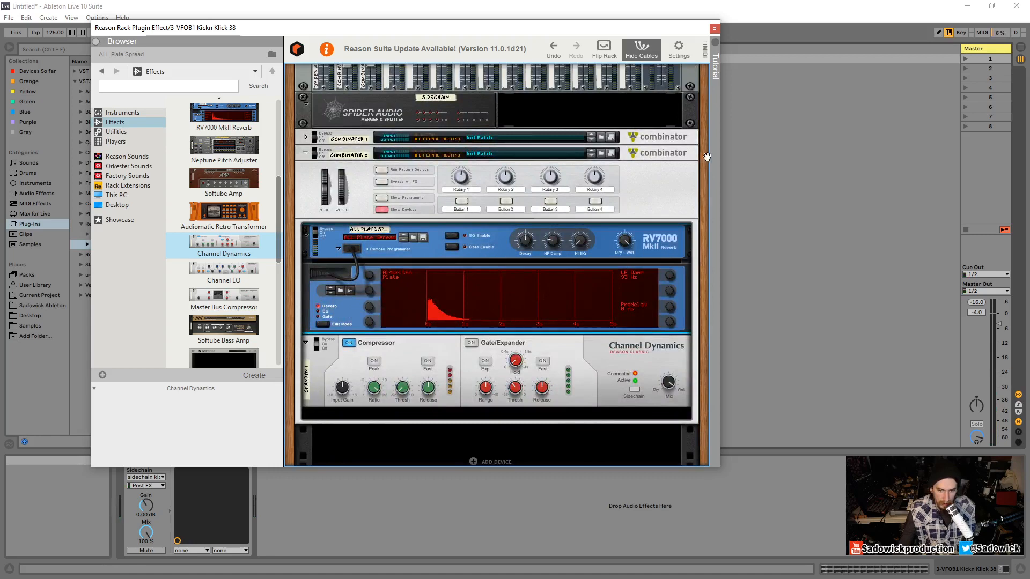
pyautogui.click(604, 50)
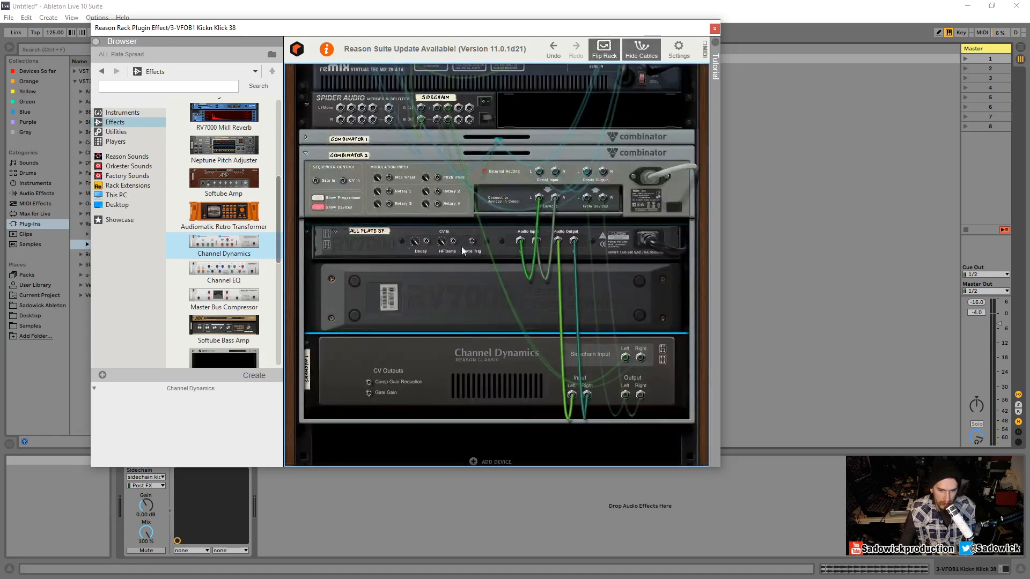
pyautogui.click(615, 49)
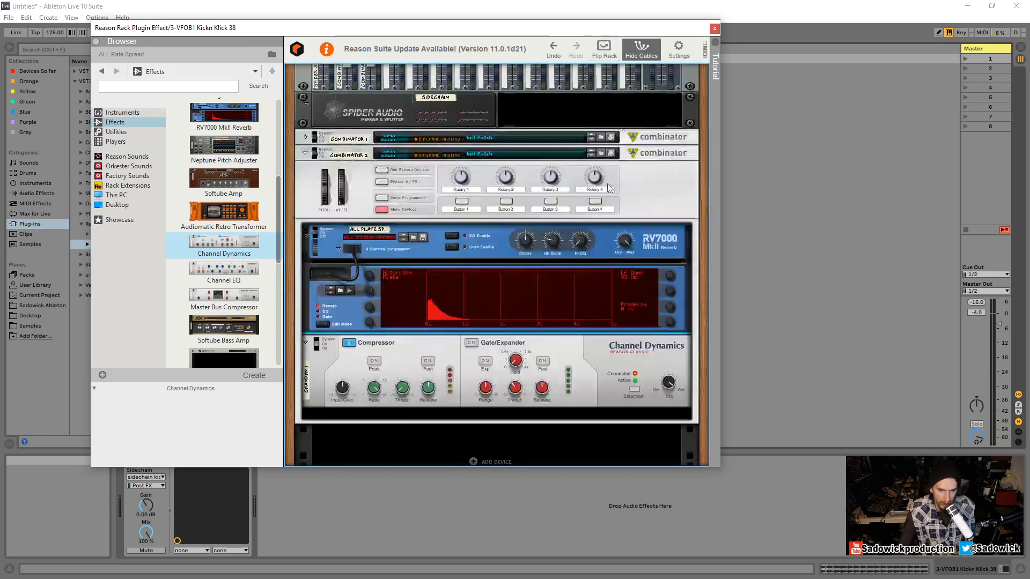
# Raise Channel Dynamics' compressor release to about 367 ms during playback
pyautogui.click(528, 365)
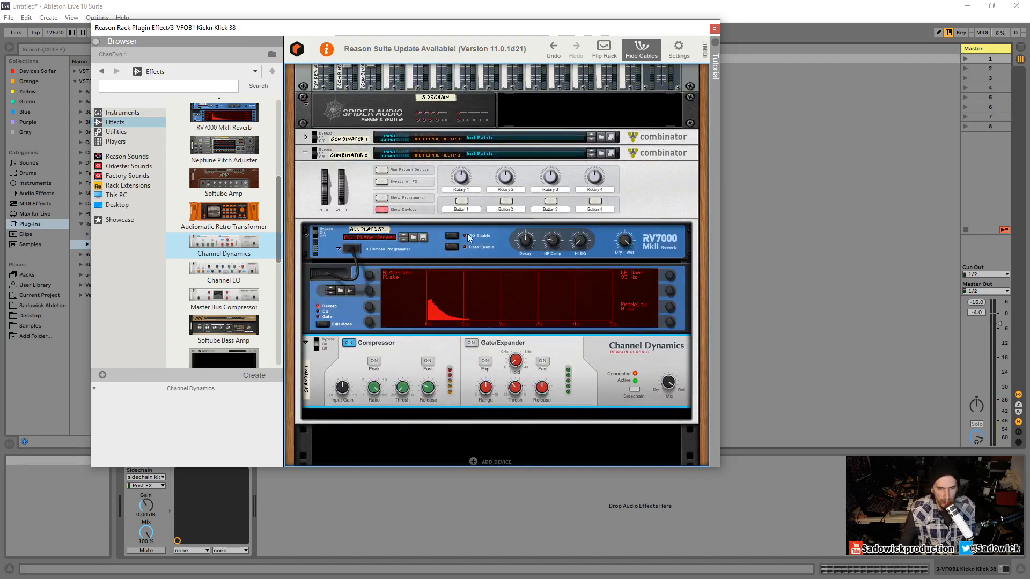
pyautogui.press('space')
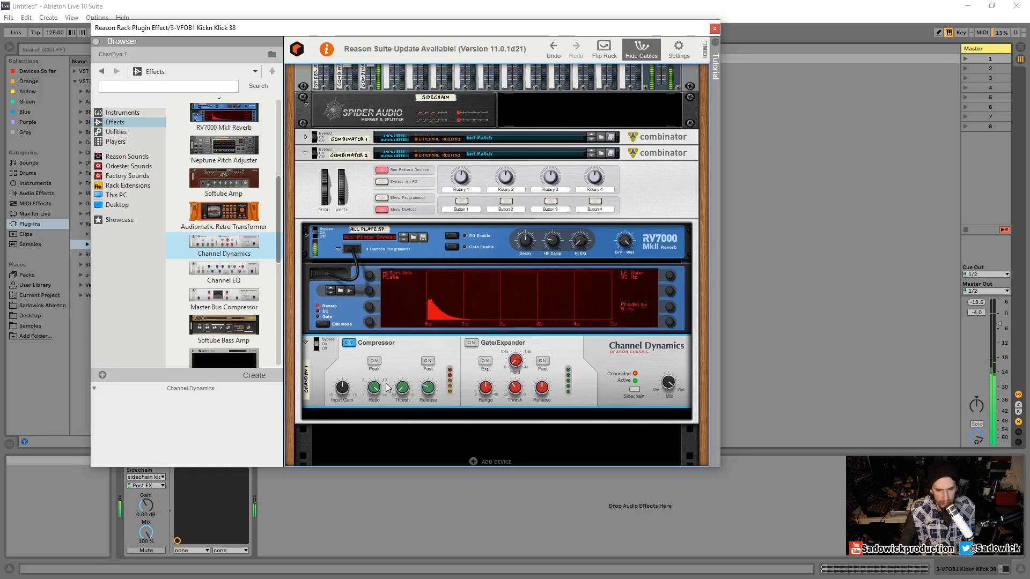
pyautogui.press('space')
pyautogui.moveTo(436, 393)
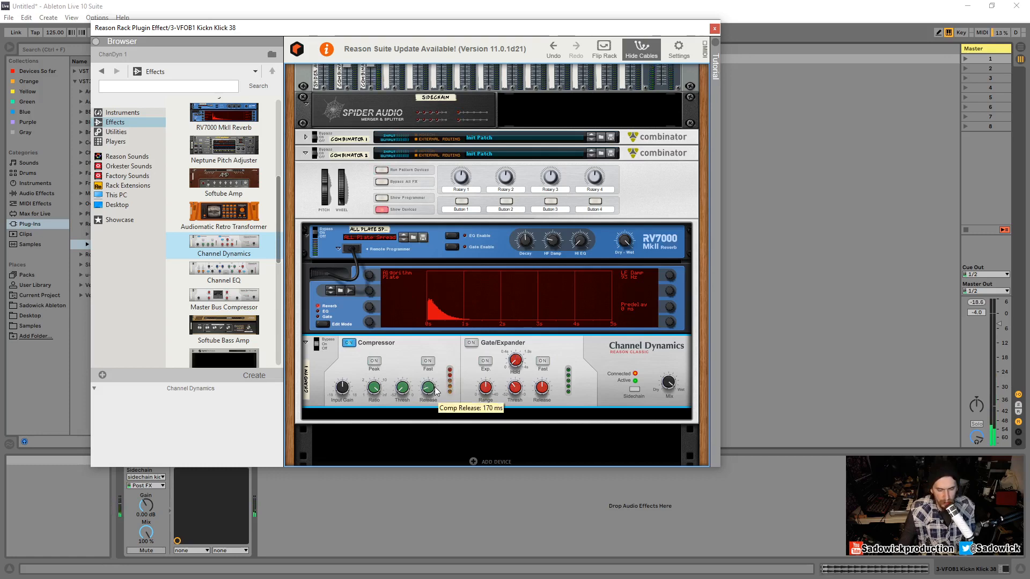
pyautogui.press('space')
pyautogui.moveTo(435, 391); pyautogui.dragTo(420, 358)
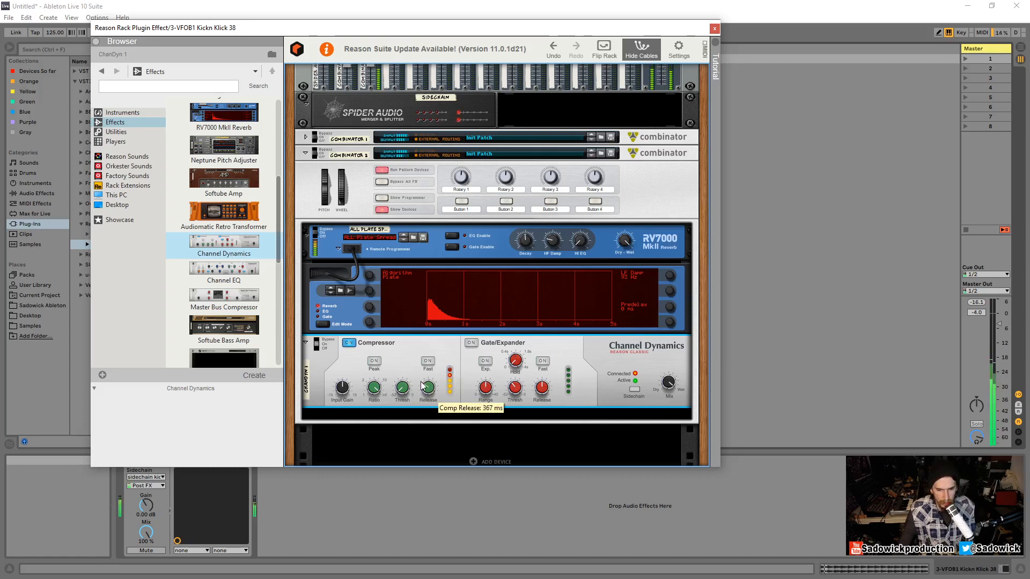
pyautogui.moveTo(345, 396)
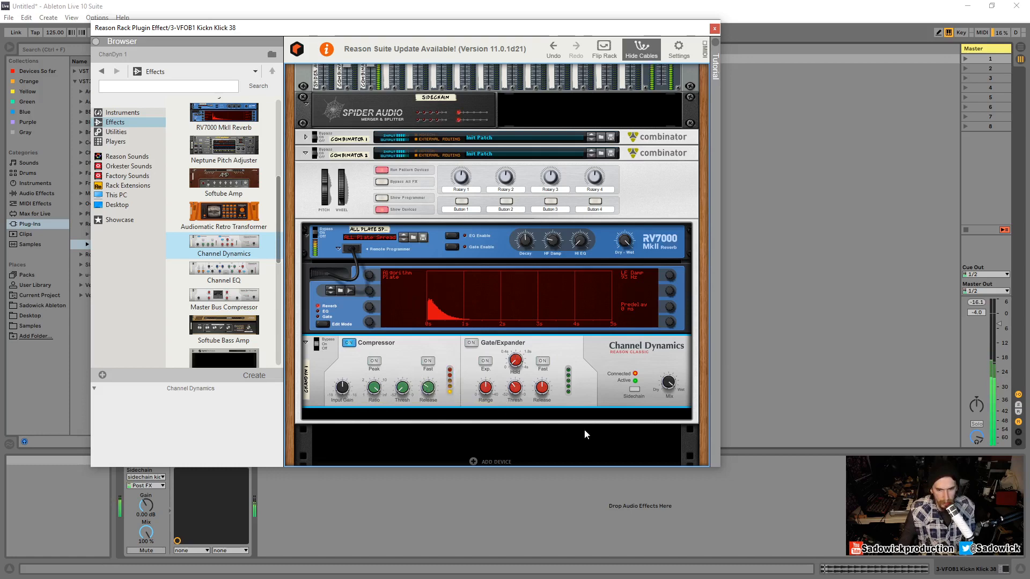
# Add an Audiomatic Retro Transformer below Channel Dynamics inside Combinator 2 and select its Bottom preset
pyautogui.click(526, 245)
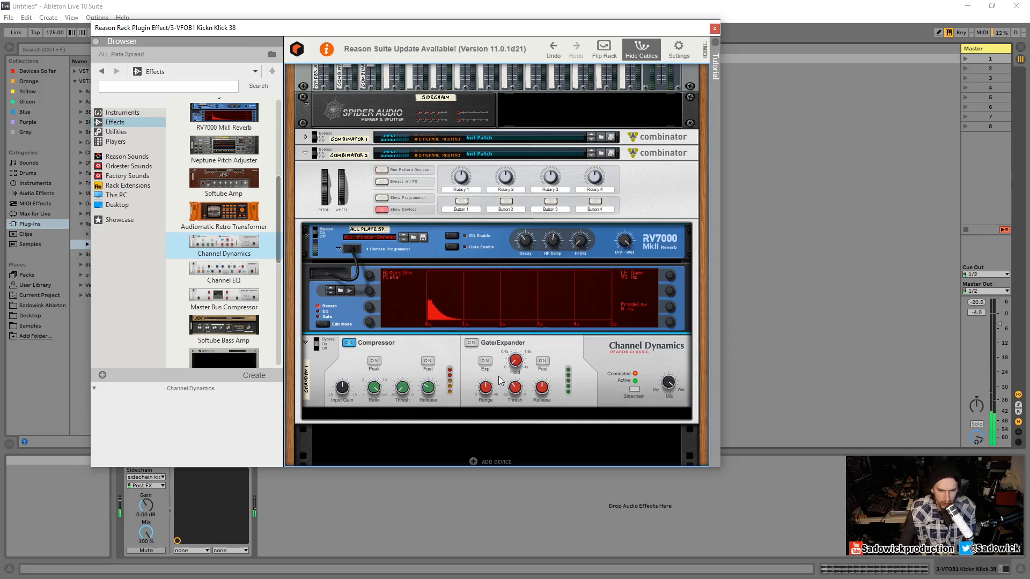
pyautogui.scroll(-3, 482, 363)
pyautogui.click(484, 348)
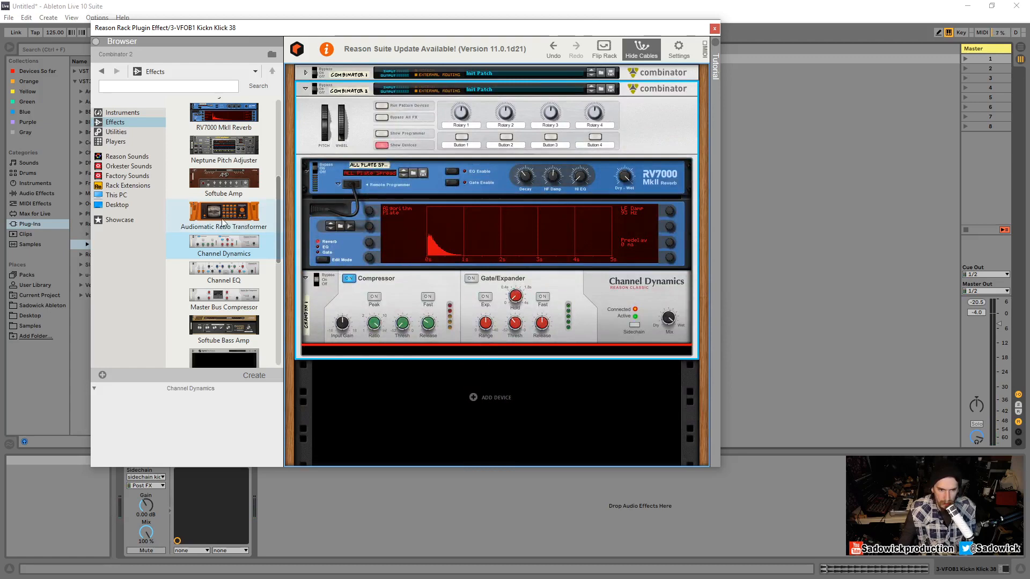
pyautogui.moveTo(224, 223); pyautogui.dragTo(558, 351)
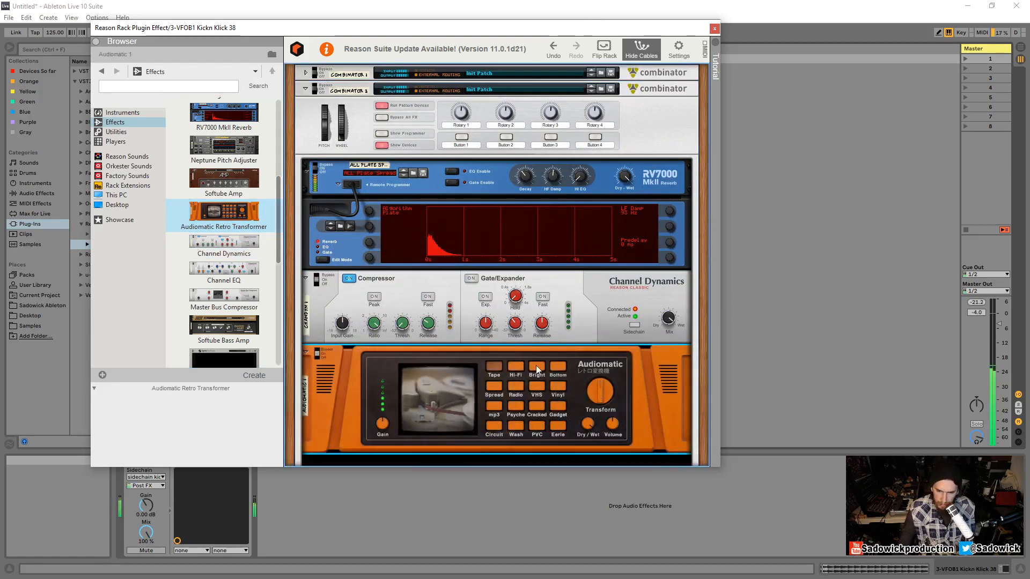
pyautogui.click(557, 367)
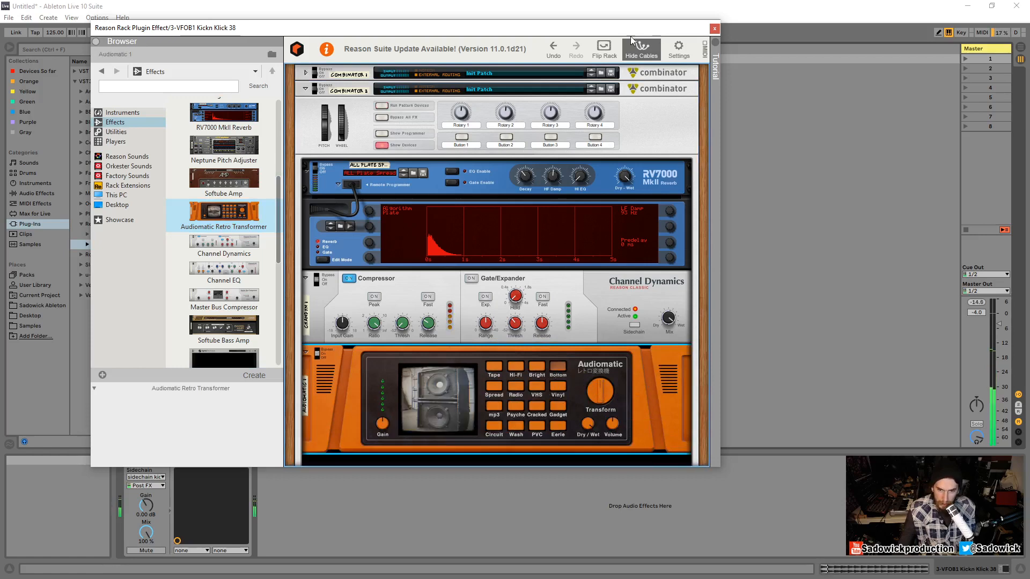
# Move the Audiomatic between the RV7000 and Channel Dynamics from the rack's rear, check its cabling, and return to the front side
pyautogui.click(604, 47)
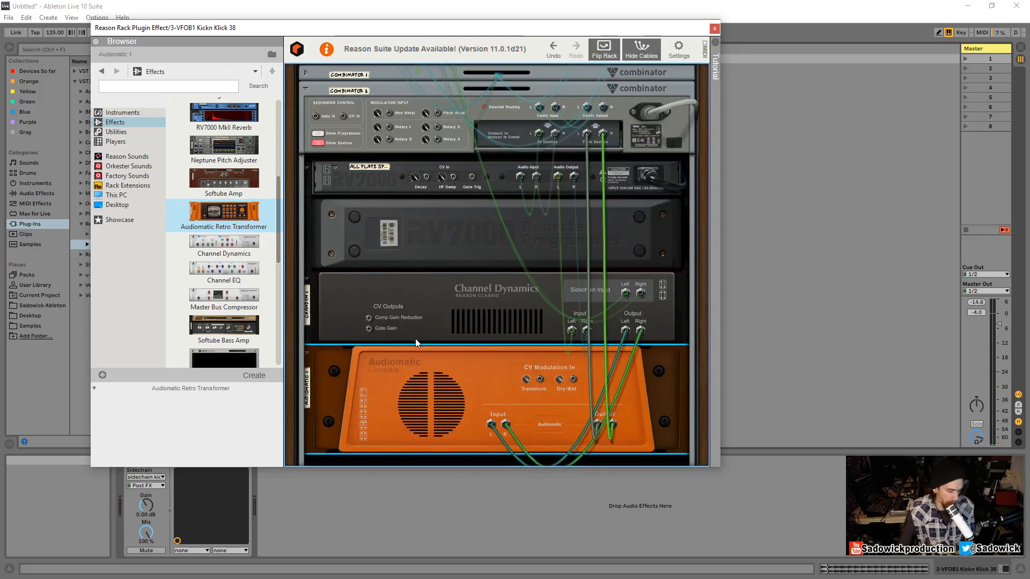
pyautogui.moveTo(353, 374); pyautogui.dragTo(349, 285)
pyautogui.scroll(-3, 426, 331)
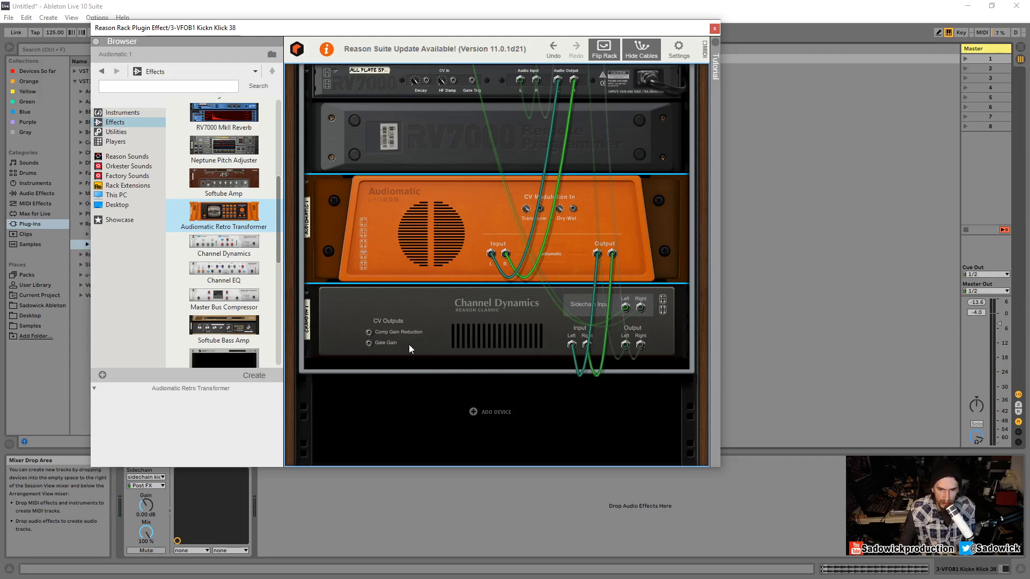
pyautogui.scroll(3, 409, 344)
pyautogui.scroll(-1, 390, 336)
pyautogui.scroll(2, 397, 324)
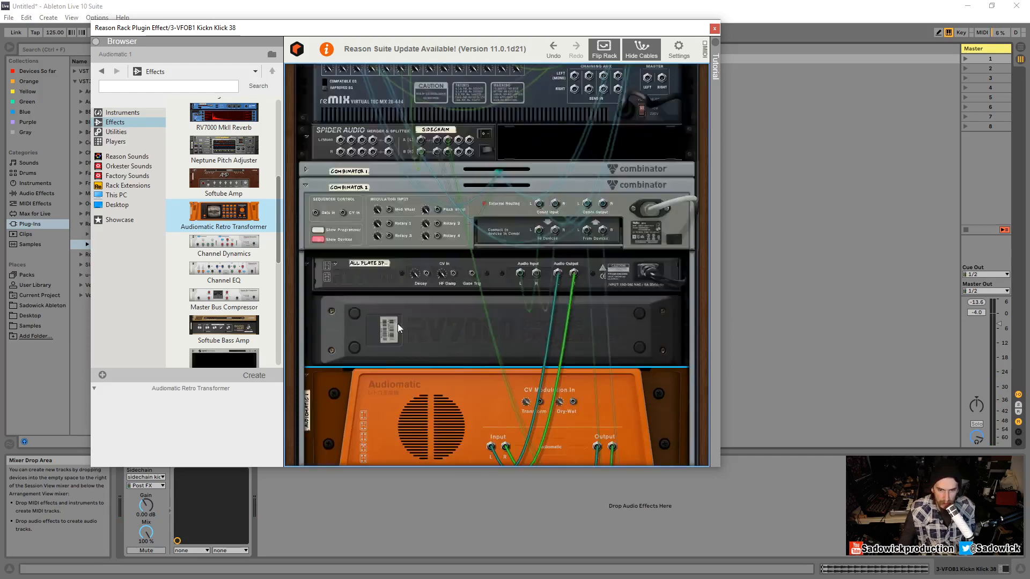
pyautogui.click(602, 49)
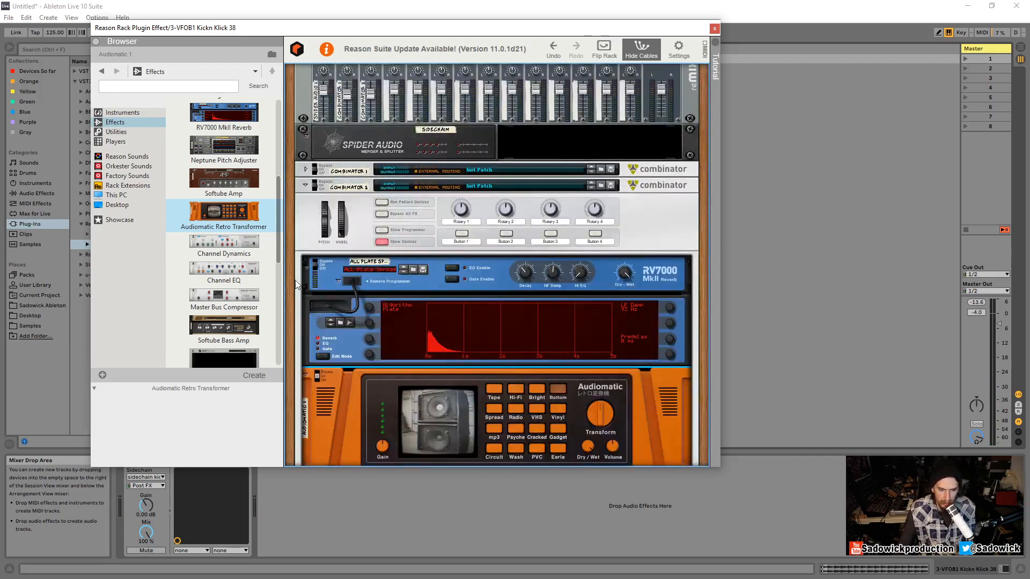
# Fold the RV7000, Audiomatic and Channel Dynamics devices inside Combinator 2
pyautogui.click(308, 268)
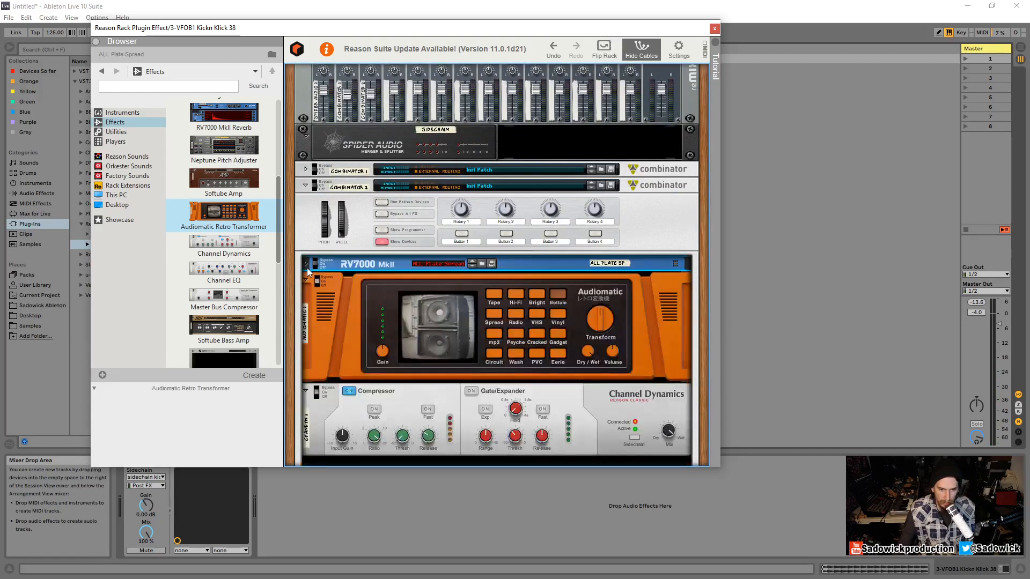
pyautogui.click(304, 278)
pyautogui.click(304, 296)
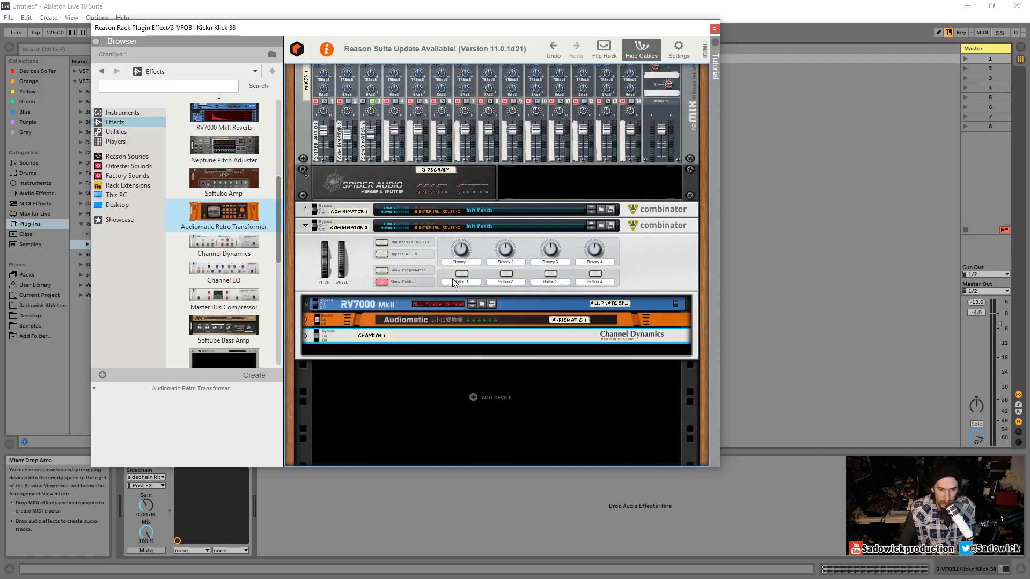
# Unfold Combinator 1 and collapse its Amp, Master Bus Compressor and Channel EQ
pyautogui.click(307, 219)
pyautogui.click(307, 203)
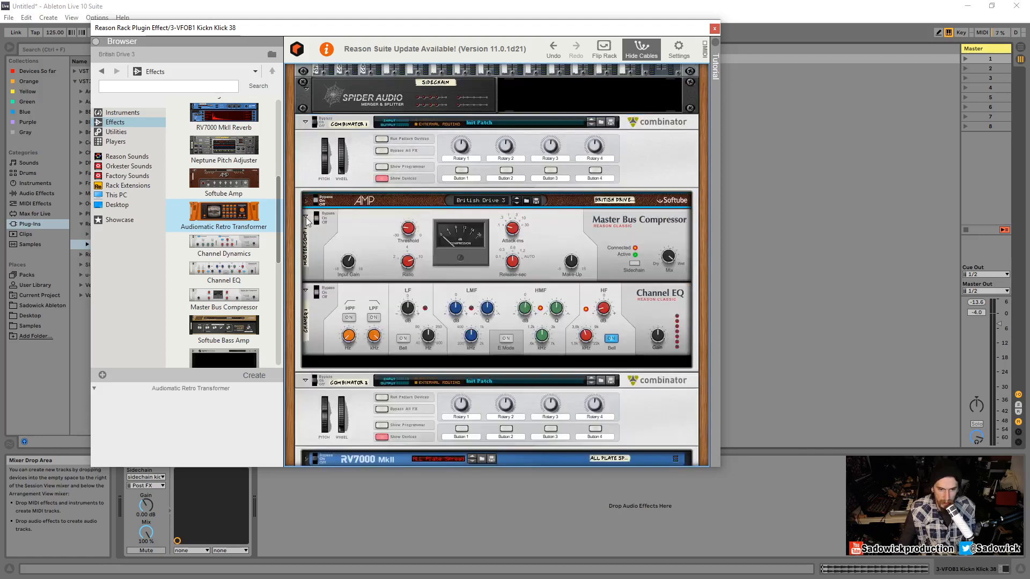
pyautogui.click(306, 214)
pyautogui.click(306, 233)
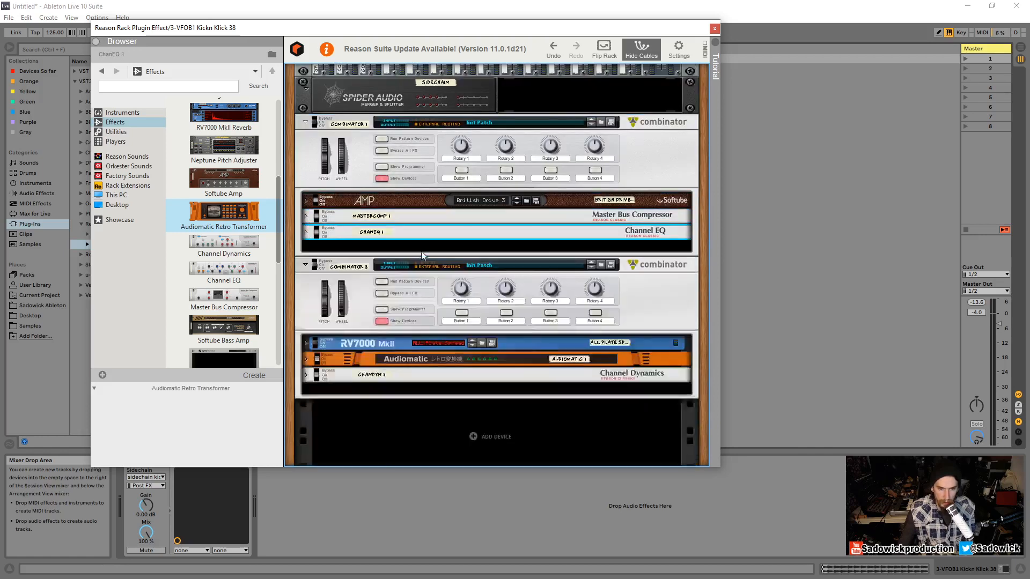
# Turn off the solo on mixer channel 3 and lower its level to 67, playing the full blend
pyautogui.scroll(5, 420, 251)
pyautogui.click(380, 260)
pyautogui.moveTo(371, 255); pyautogui.dragTo(371, 265)
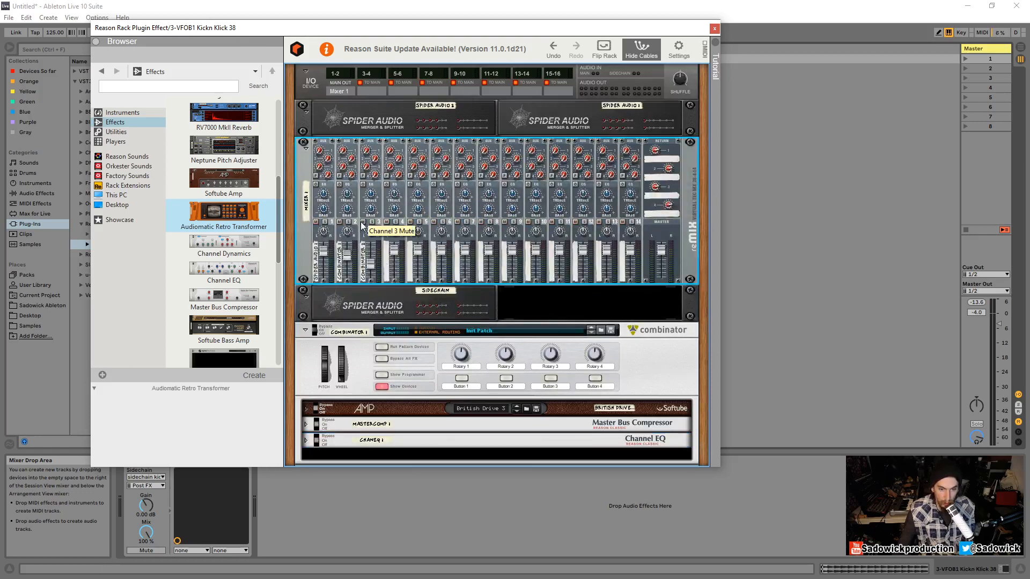
pyautogui.press('space')
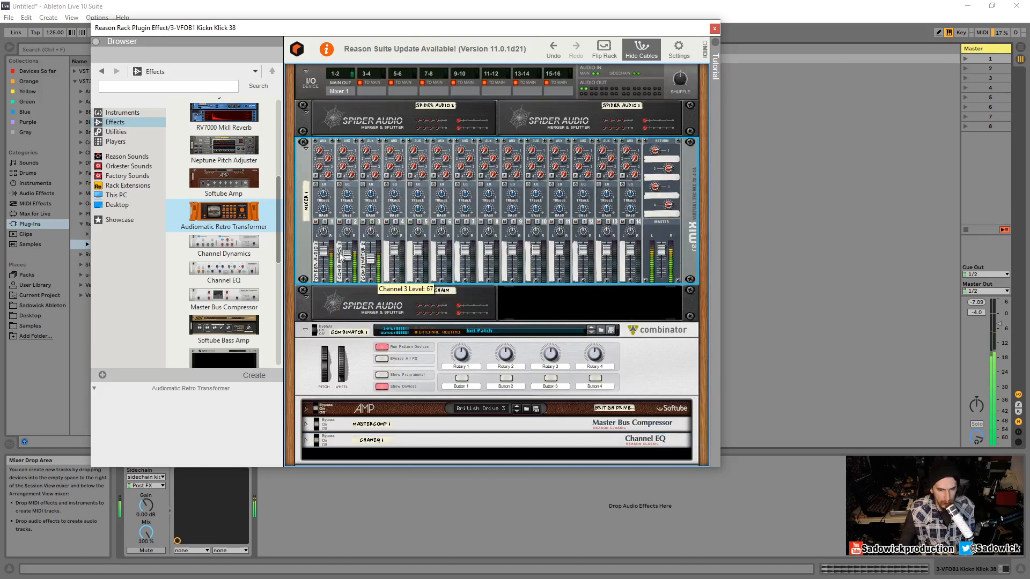
# Mute channel 2 to audition the reverb chain, and switch on channel 3's EQ with its level at about 77
pyautogui.click(339, 222)
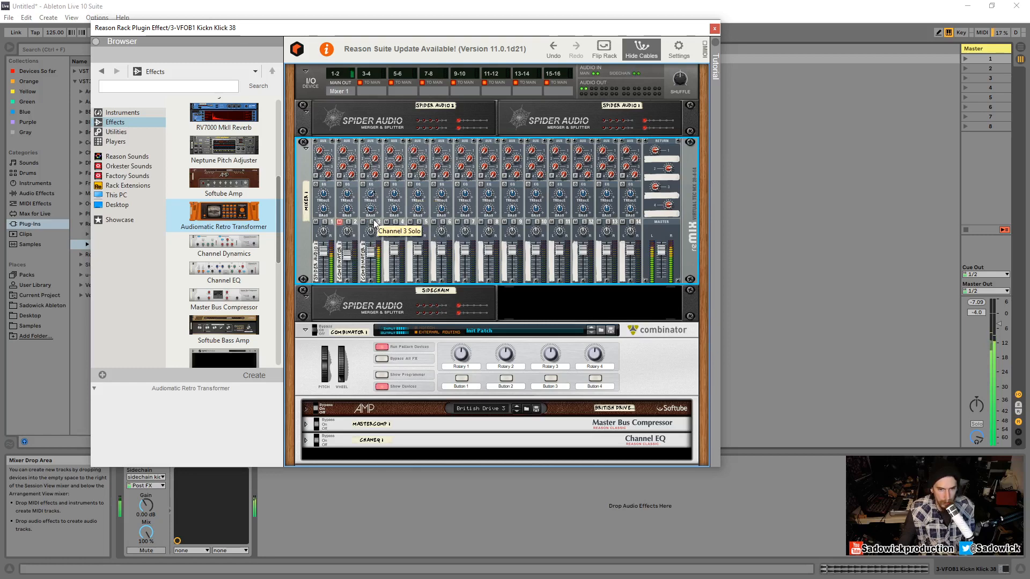
pyautogui.click(362, 184)
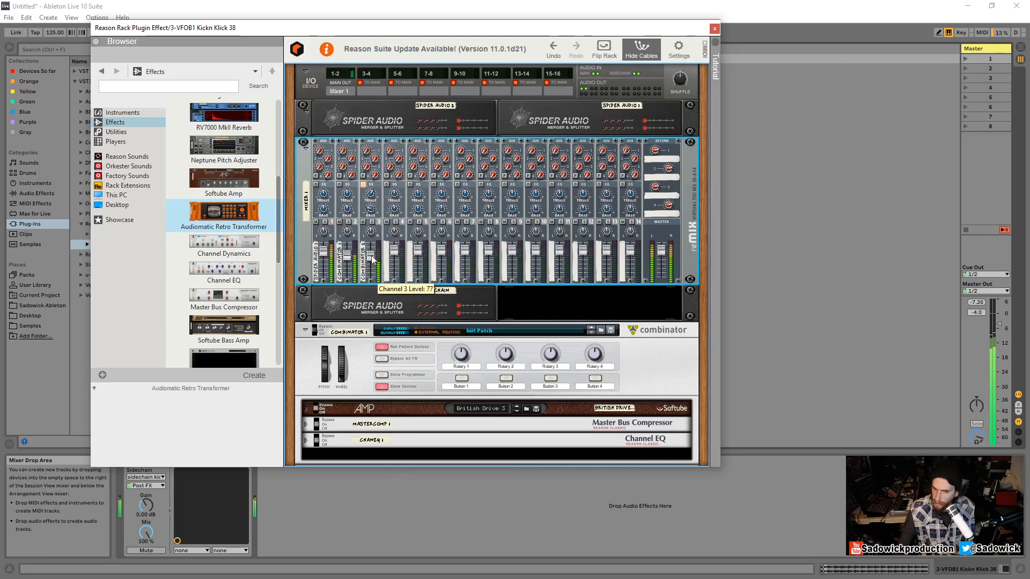
pyautogui.moveTo(372, 259); pyautogui.dragTo(371, 261)
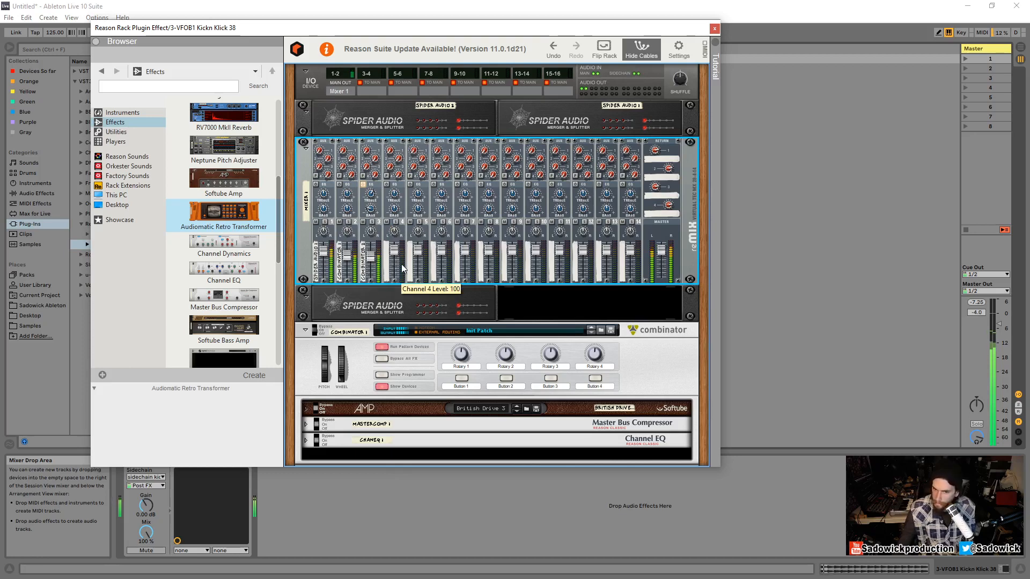
# Examine the rear cabling between the splitters, mixer and both Combinators, showing all cables fully and then dimming them again
pyautogui.click(605, 48)
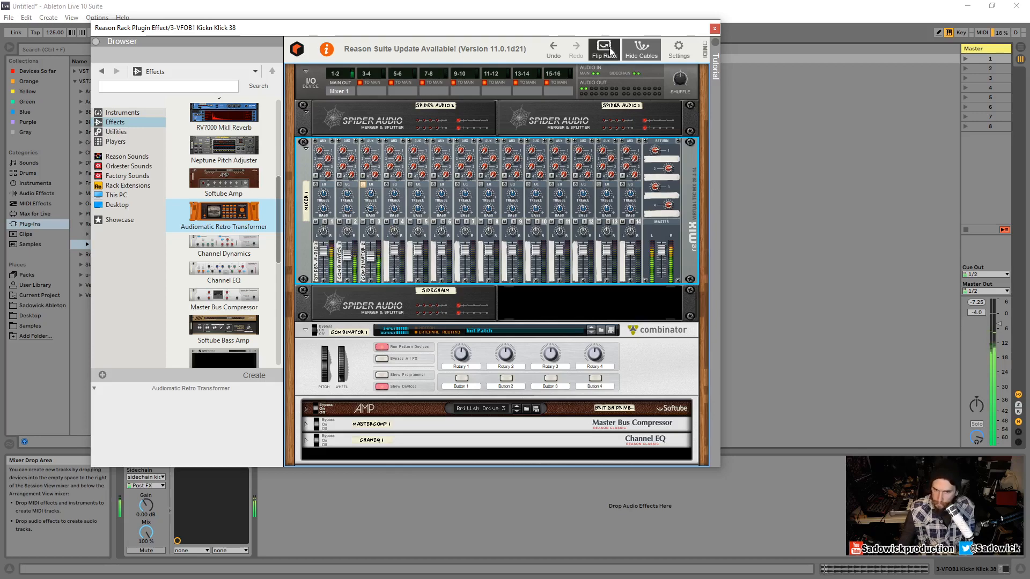
pyautogui.scroll(-3, 531, 215)
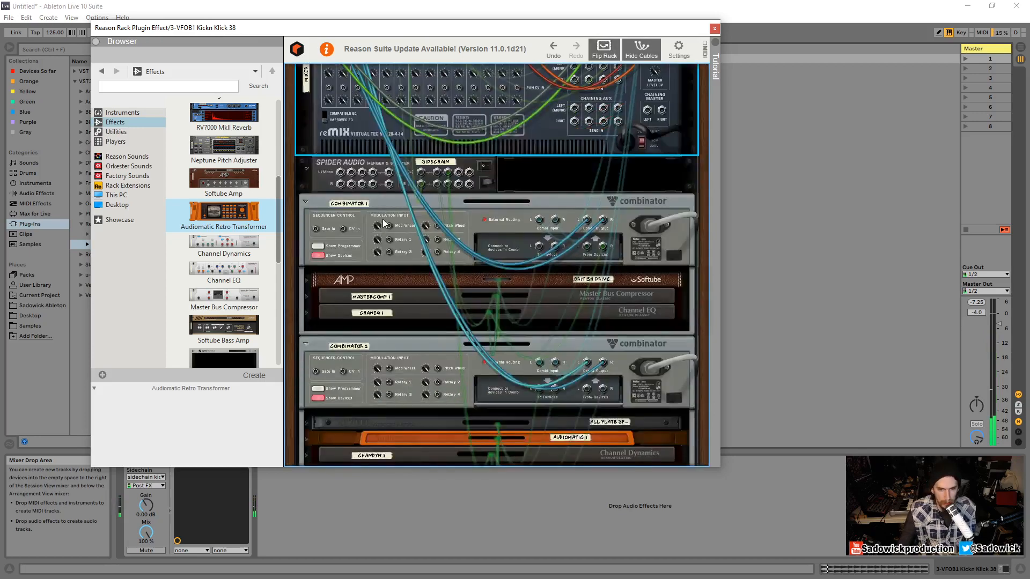
pyautogui.scroll(1, 384, 222)
pyautogui.scroll(2, 406, 248)
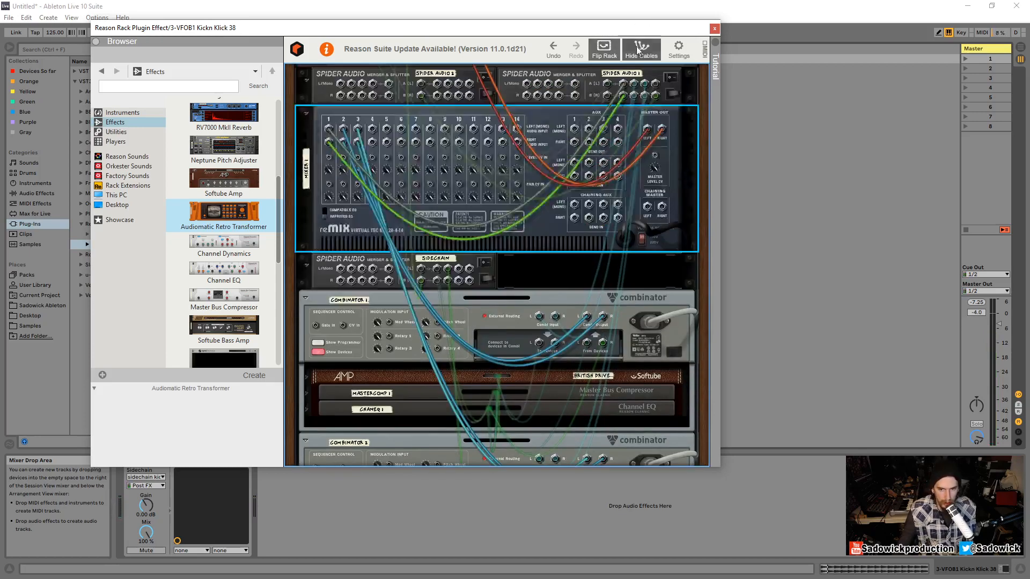
pyautogui.click(641, 50)
pyautogui.scroll(-6, 491, 346)
pyautogui.scroll(6, 490, 345)
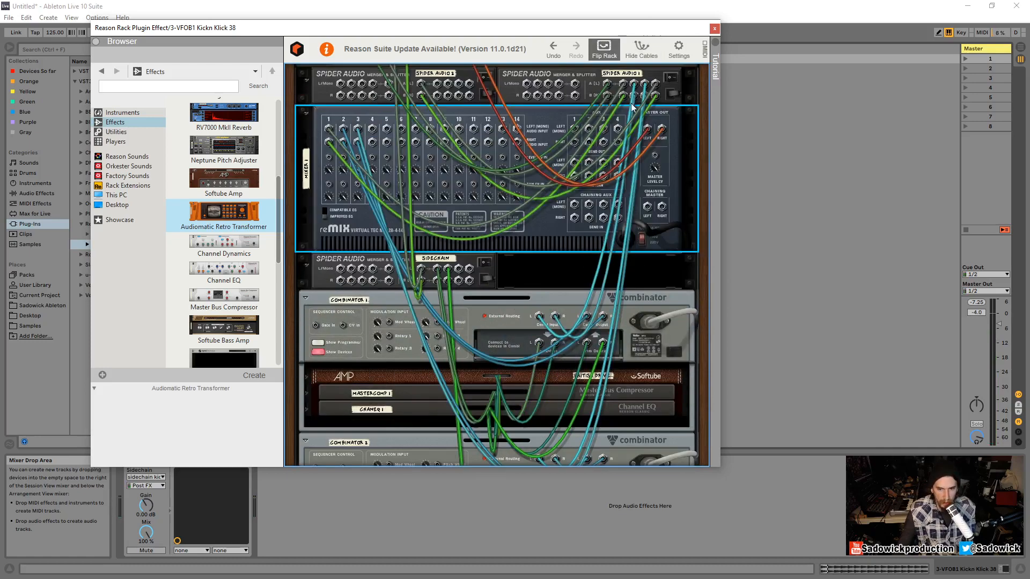
pyautogui.click(640, 49)
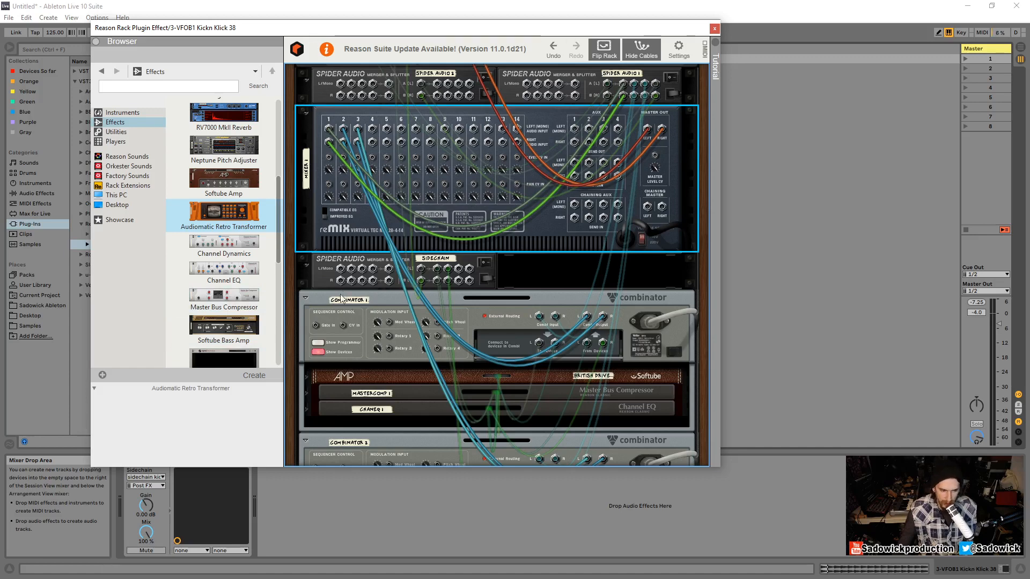
# Fold both Combinators, the sidechain splitter, the mixer and the upper Spider Audio units, and move the plugin window off Live's tracks
pyautogui.click(306, 298)
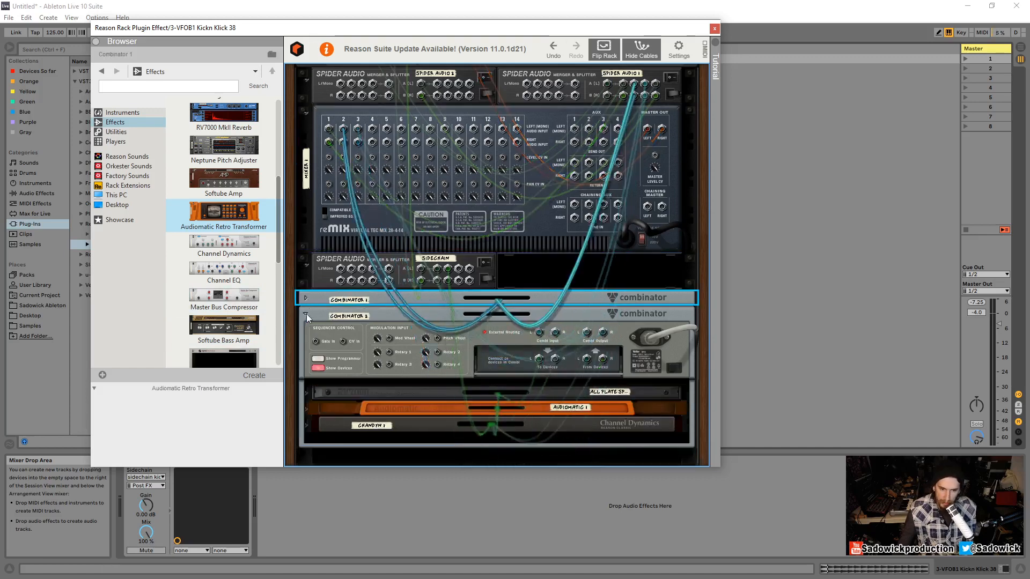
pyautogui.click(306, 314)
pyautogui.click(305, 314)
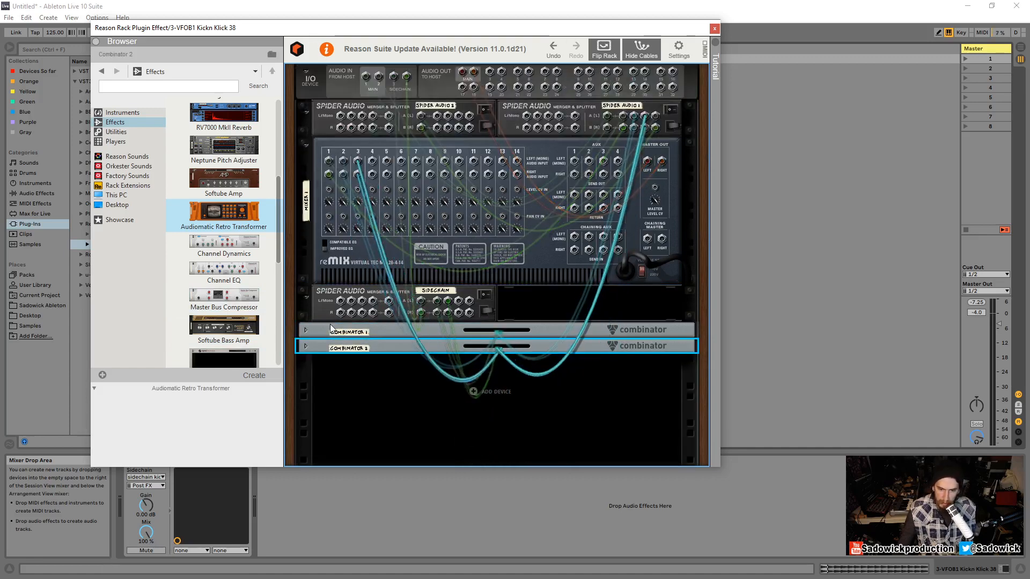
pyautogui.click(306, 297)
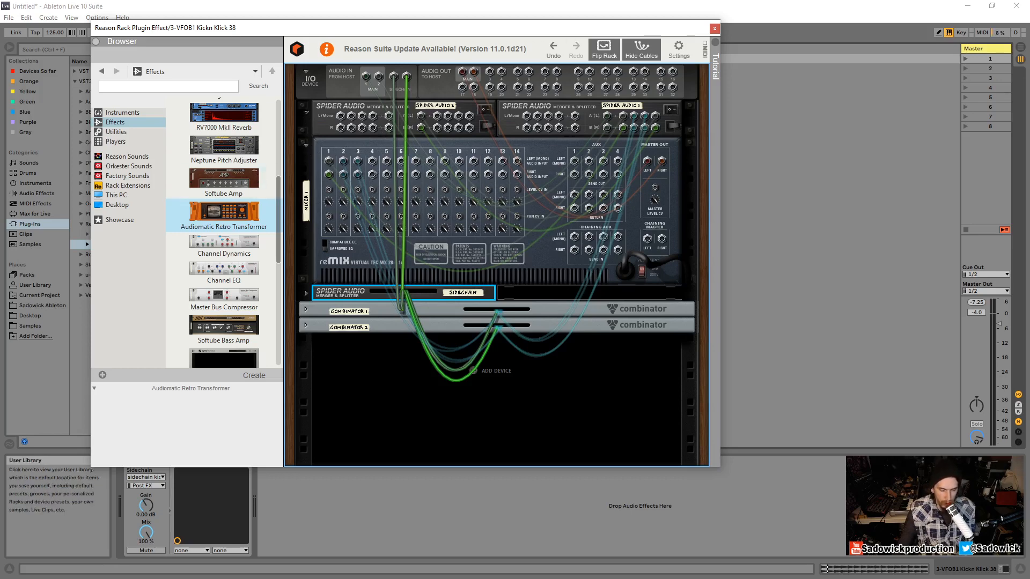
pyautogui.click(307, 144)
pyautogui.click(304, 112)
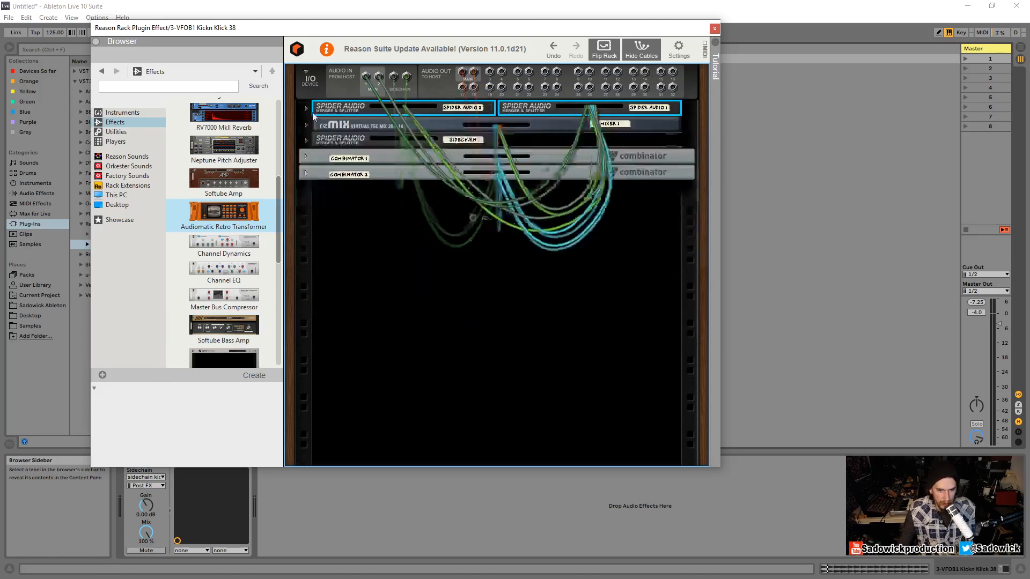
pyautogui.moveTo(376, 27); pyautogui.dragTo(625, 62)
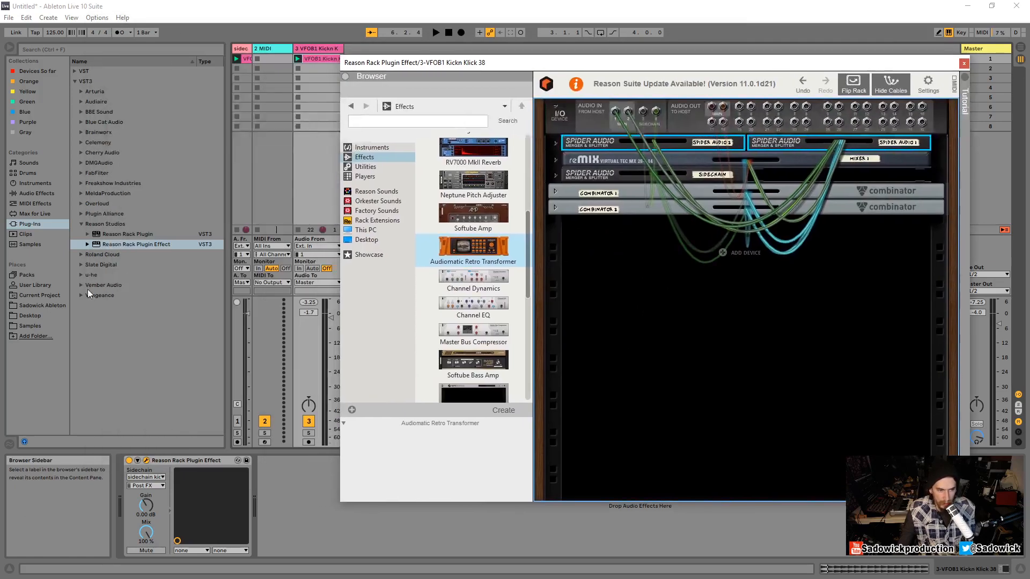